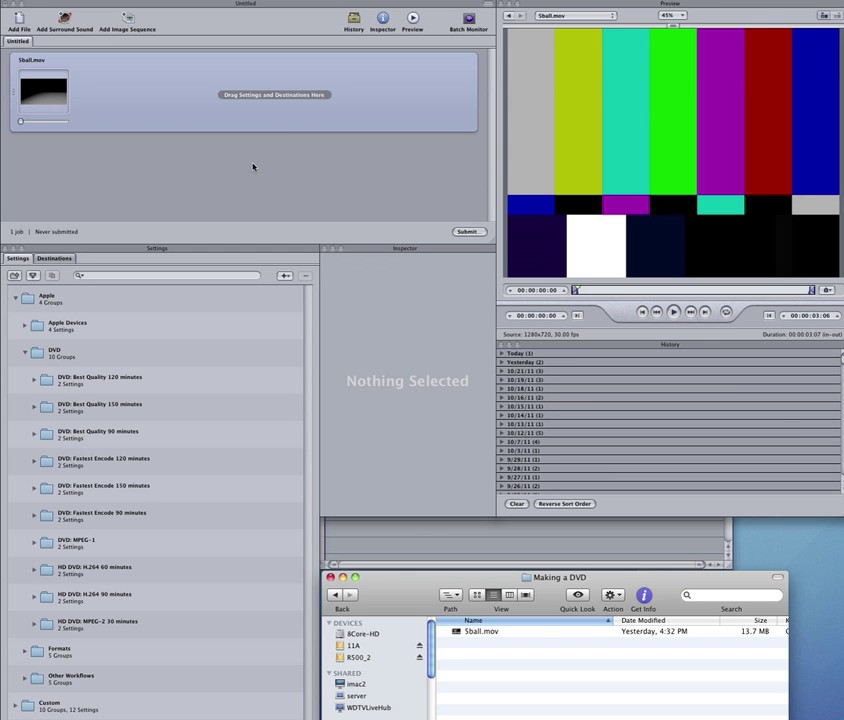
Step: Apply Apple's DVD: Fastest Encode 90 minutes setting group to the 5ball.mov job
click(32, 301)
click(32, 301)
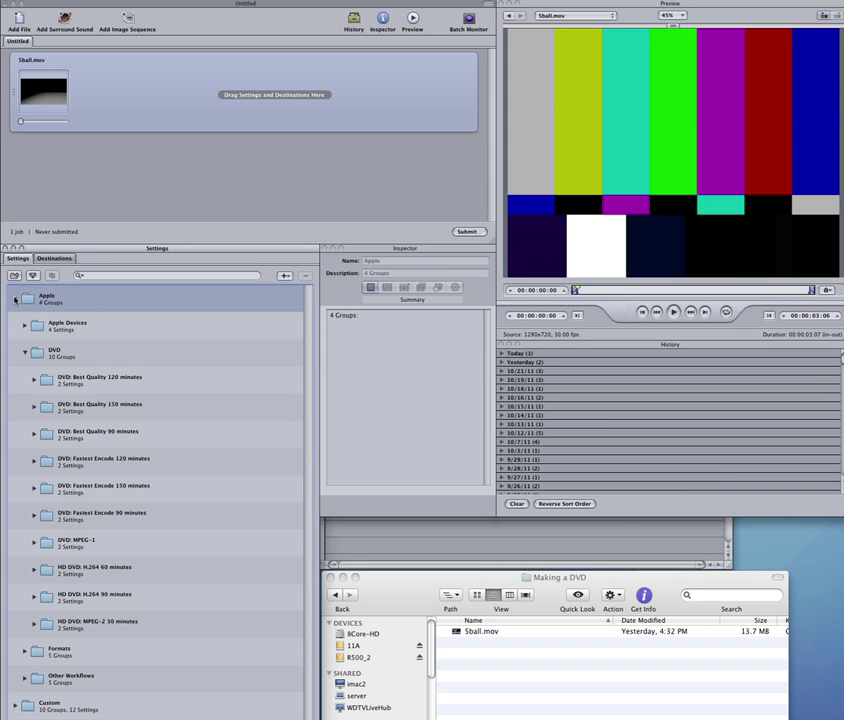
click(15, 298)
click(15, 298)
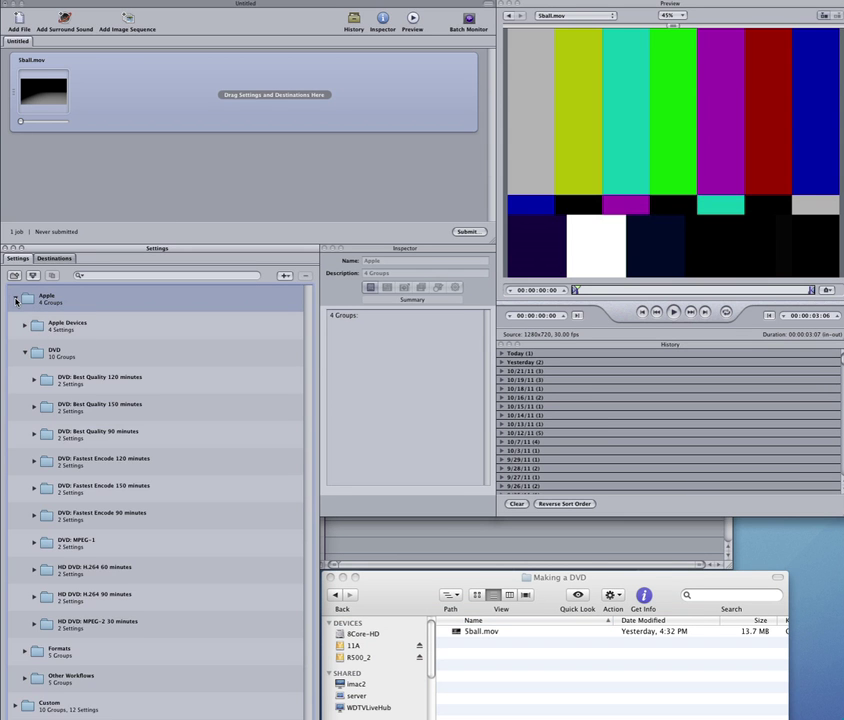
click(26, 353)
click(26, 353)
click(130, 381)
click(120, 408)
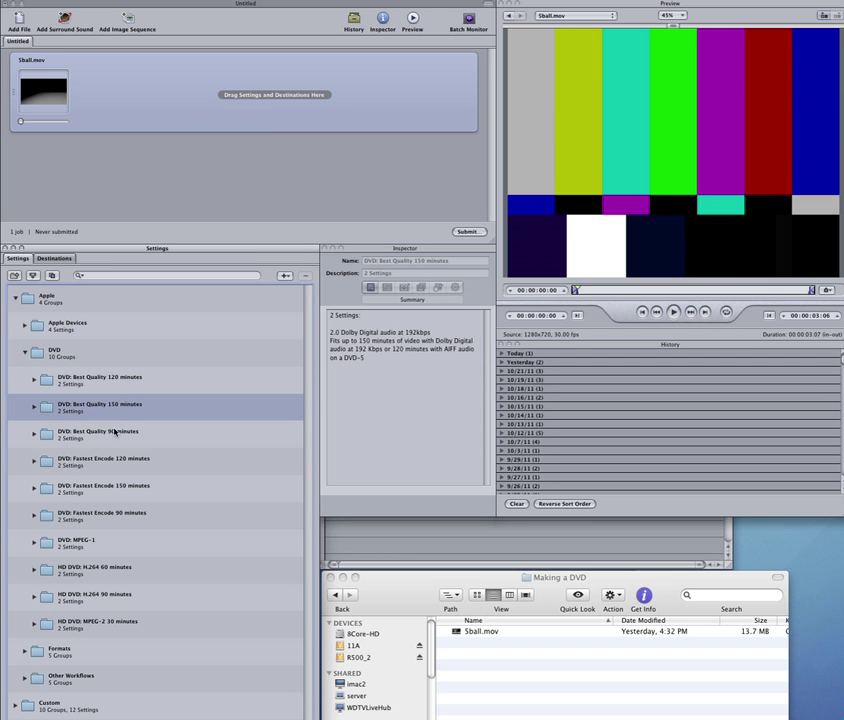
click(115, 432)
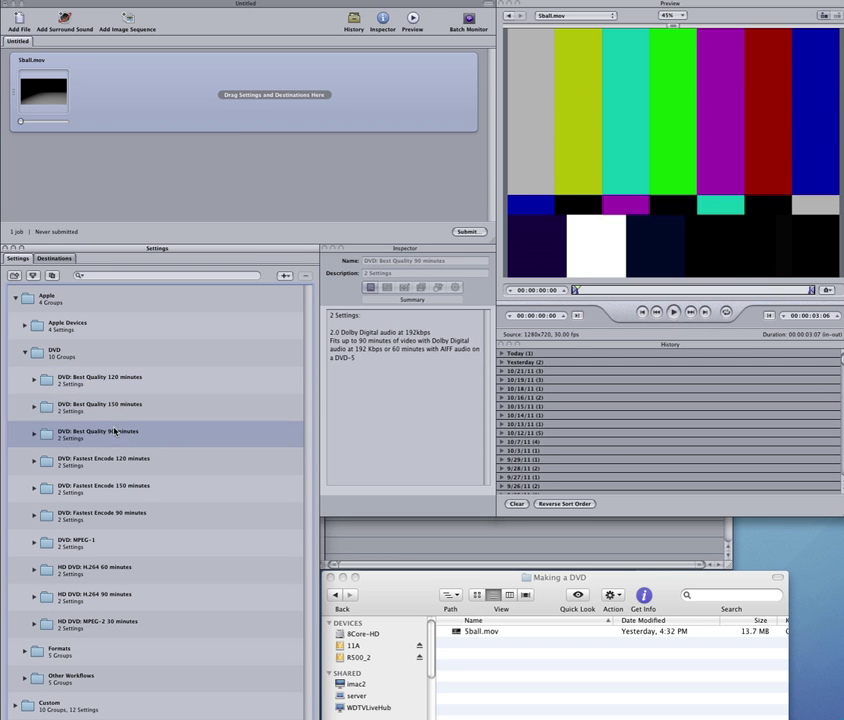
click(105, 516)
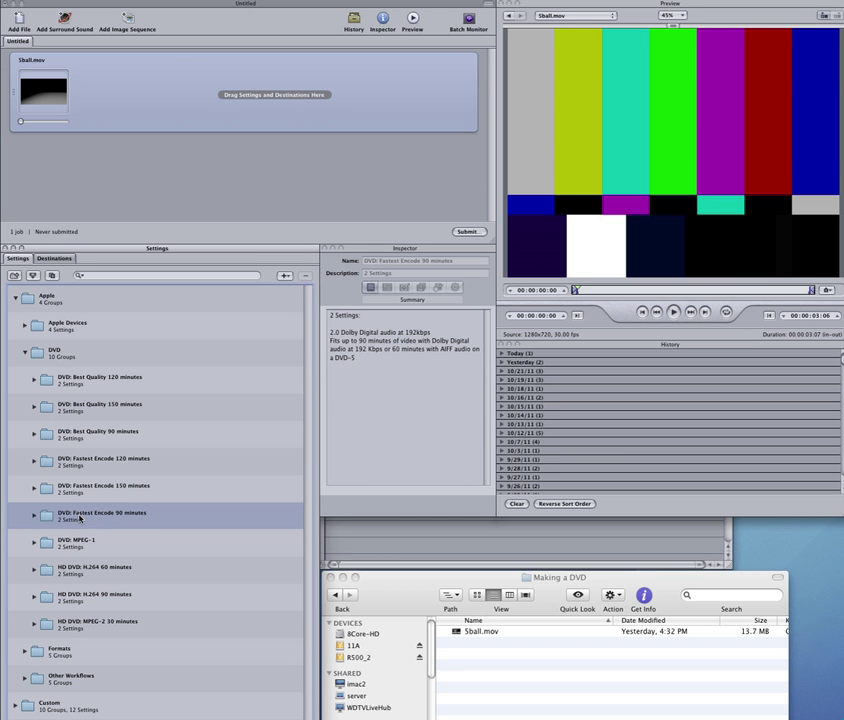
drag(80, 518, 125, 102)
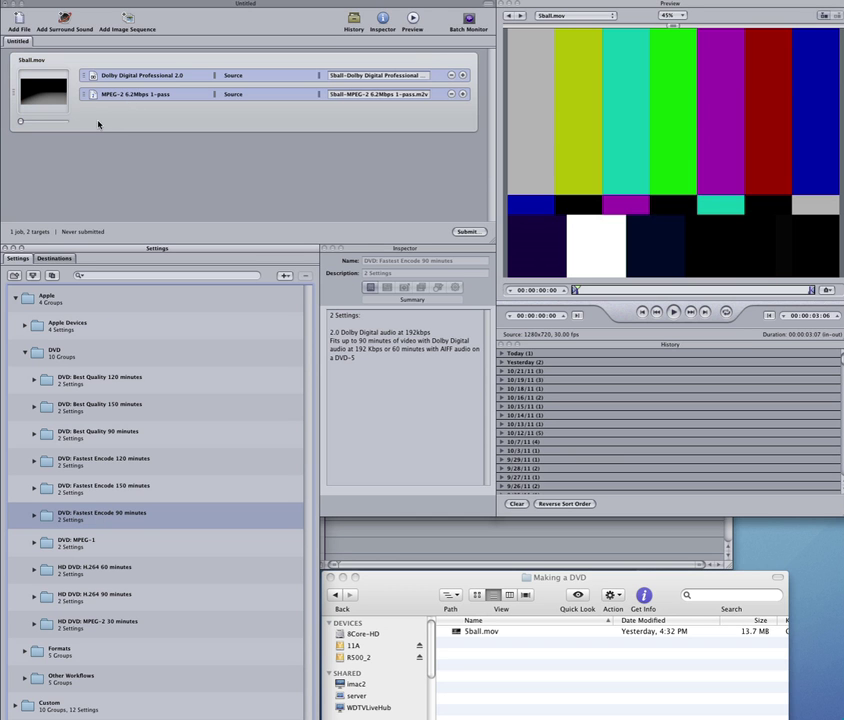
Step: Review the Compressor preferences, including the default setting and default destination, and close them without changing anything
click(60, 0)
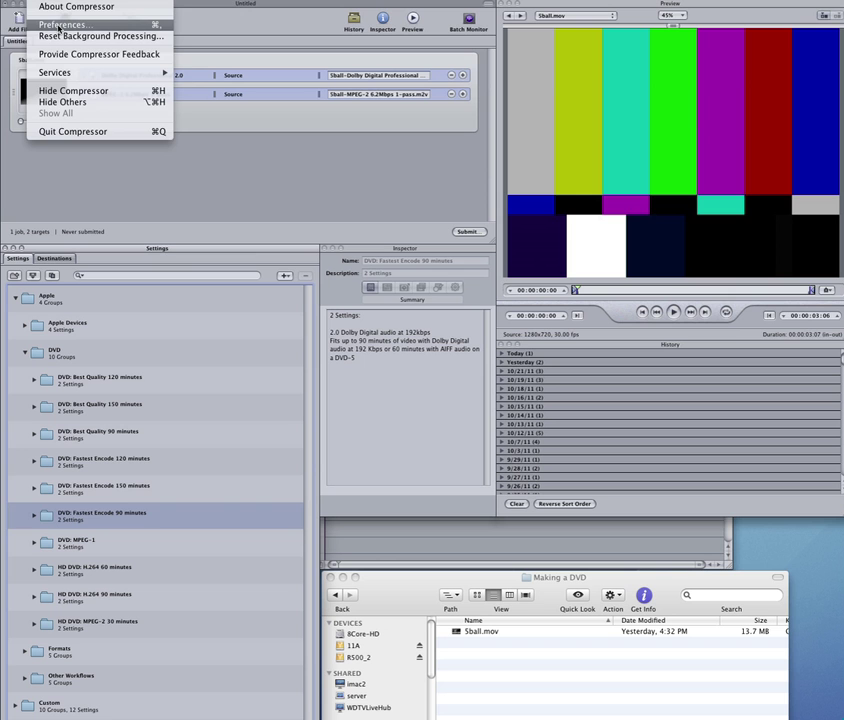
click(58, 25)
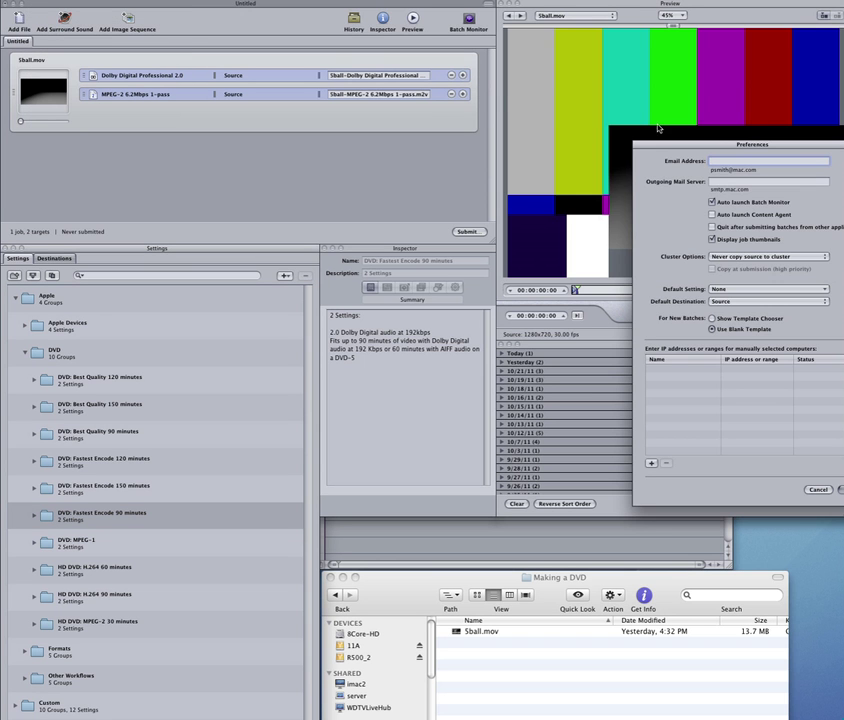
drag(677, 148, 397, 126)
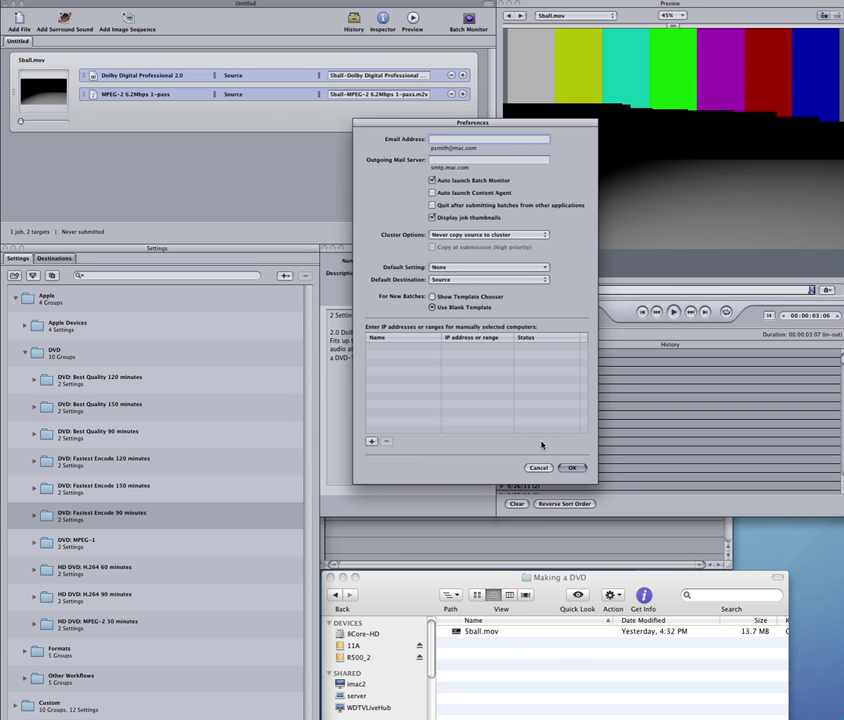
click(571, 466)
Step: Submit the 5ball.mov batch for encoding and check its status in the Batch Monitor
click(465, 231)
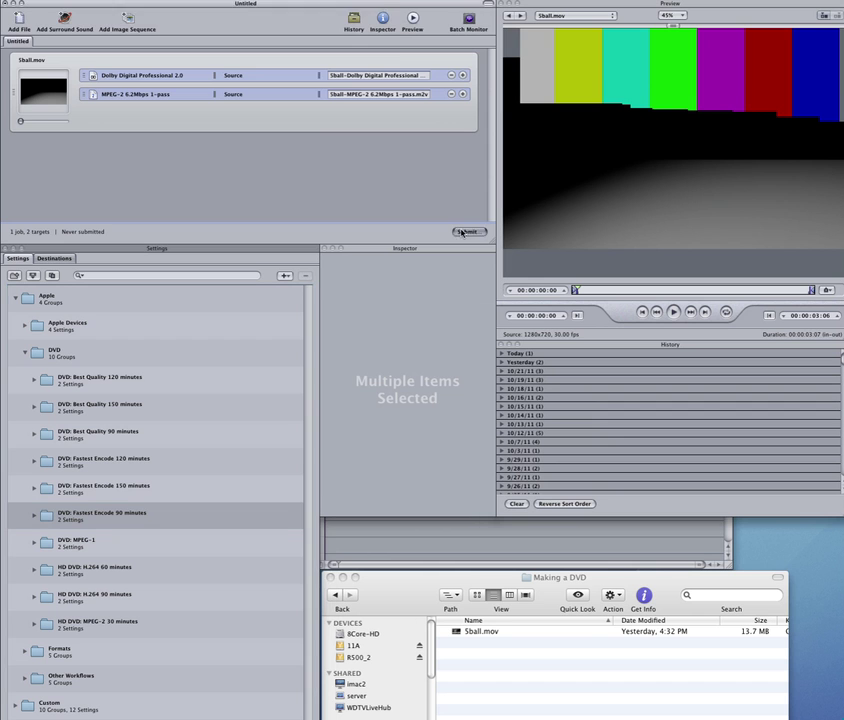
click(374, 79)
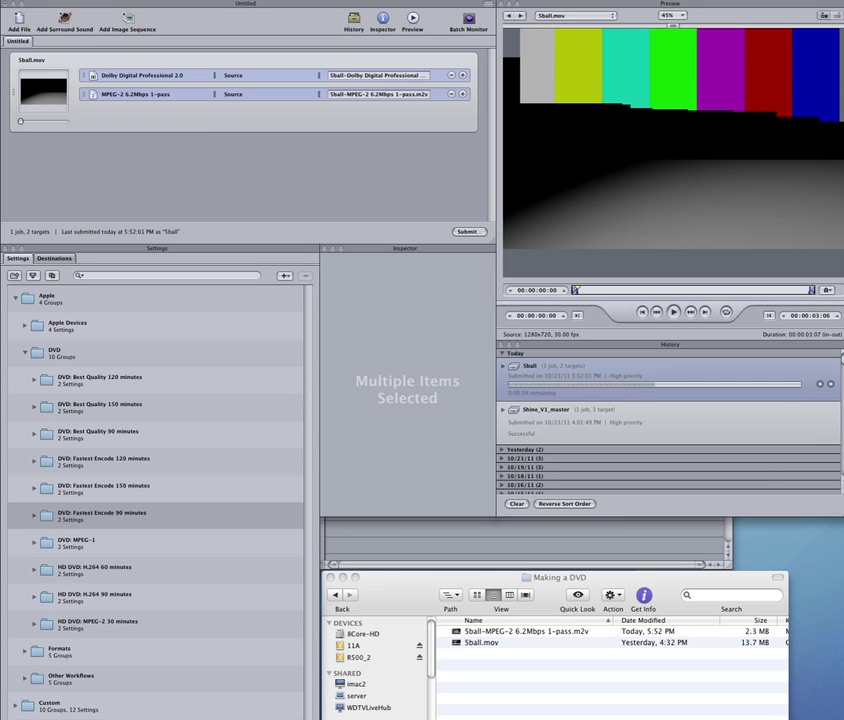
drag(840, 48, 449, 102)
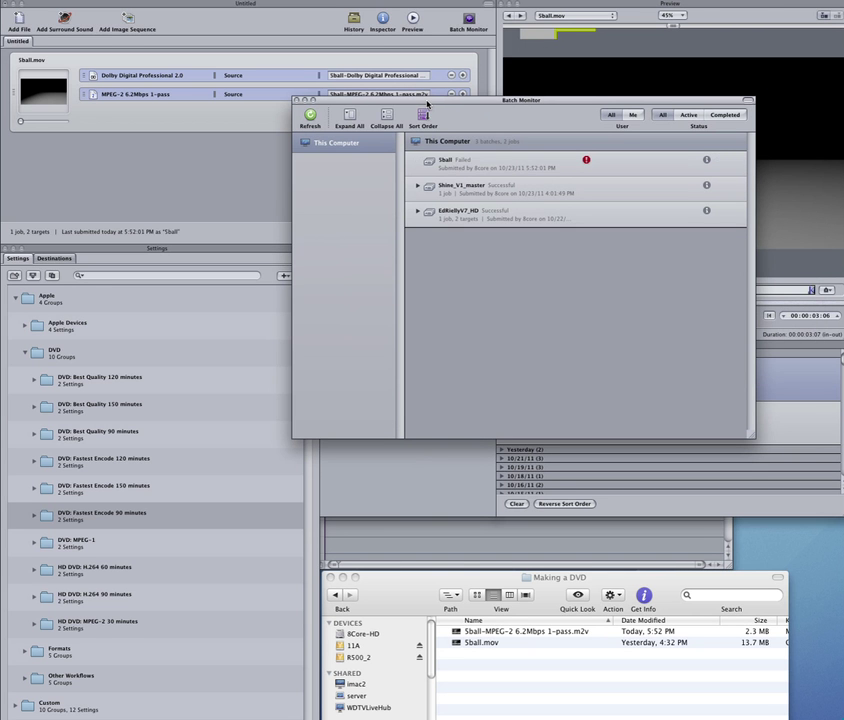
drag(475, 104, 843, 150)
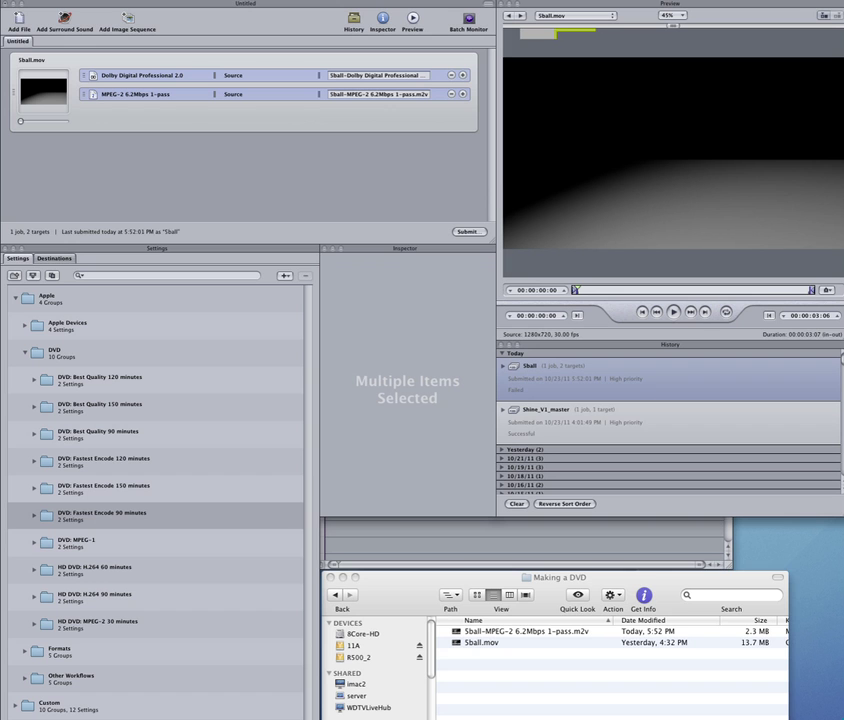
Step: Examine the name and extension of the encoded MPEG-2 file in the Making a DVD folder
click(467, 682)
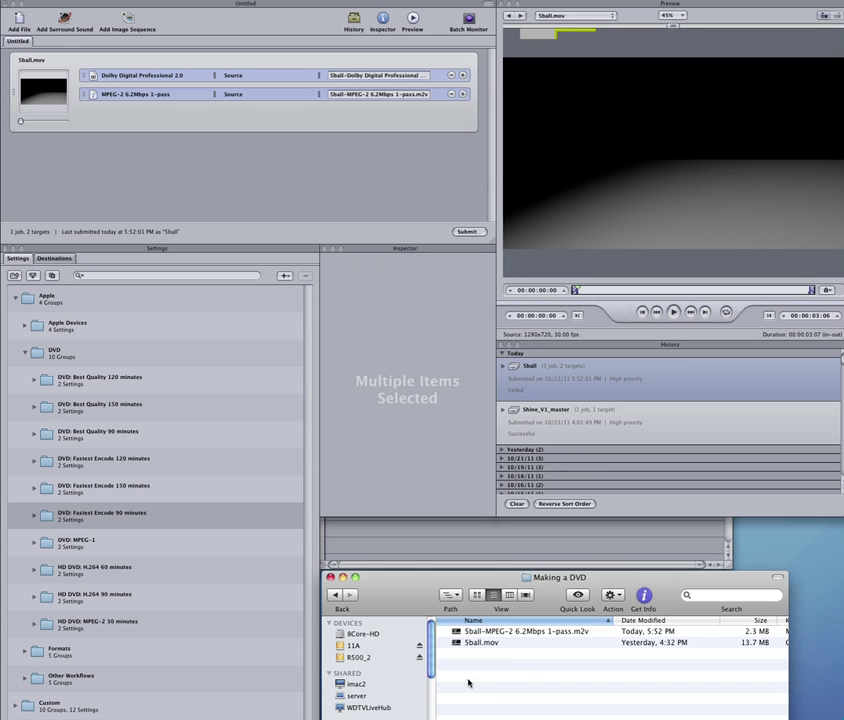
click(564, 633)
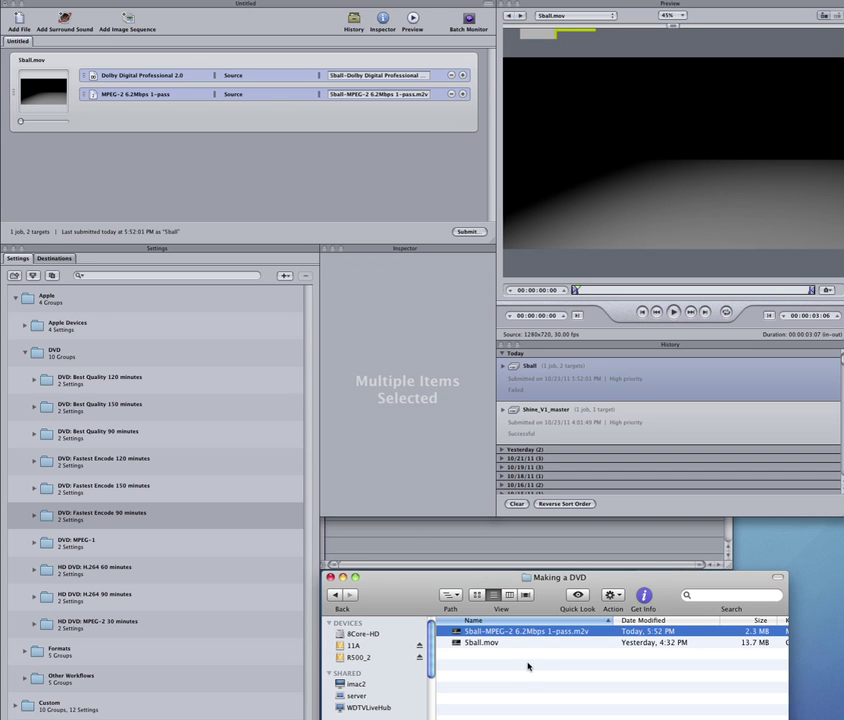
click(508, 634)
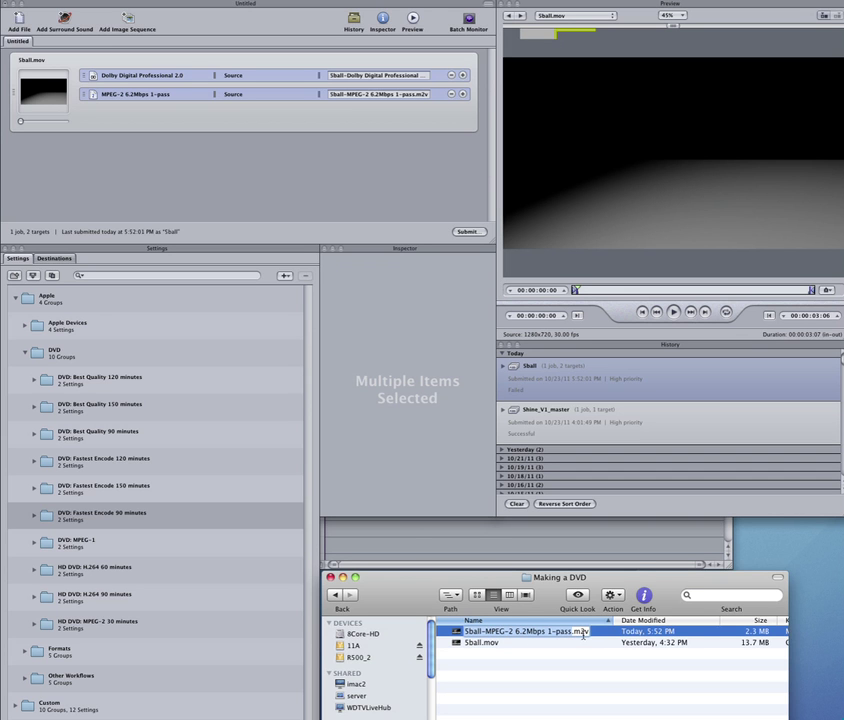
click(546, 682)
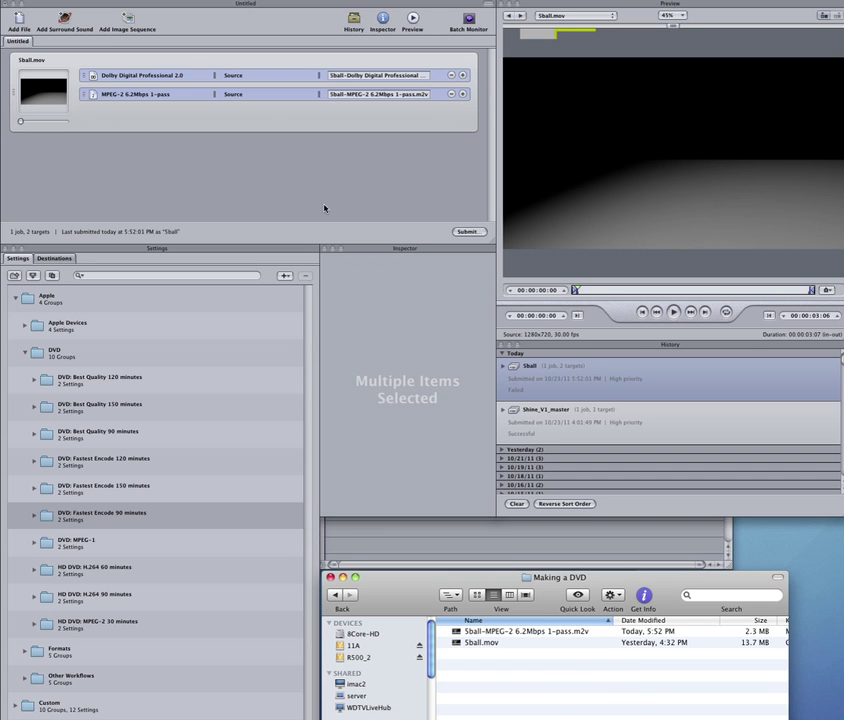
Step: Hide Compressor and switch to the untitled DVD Studio Pro project
click(324, 208)
click(38, 3)
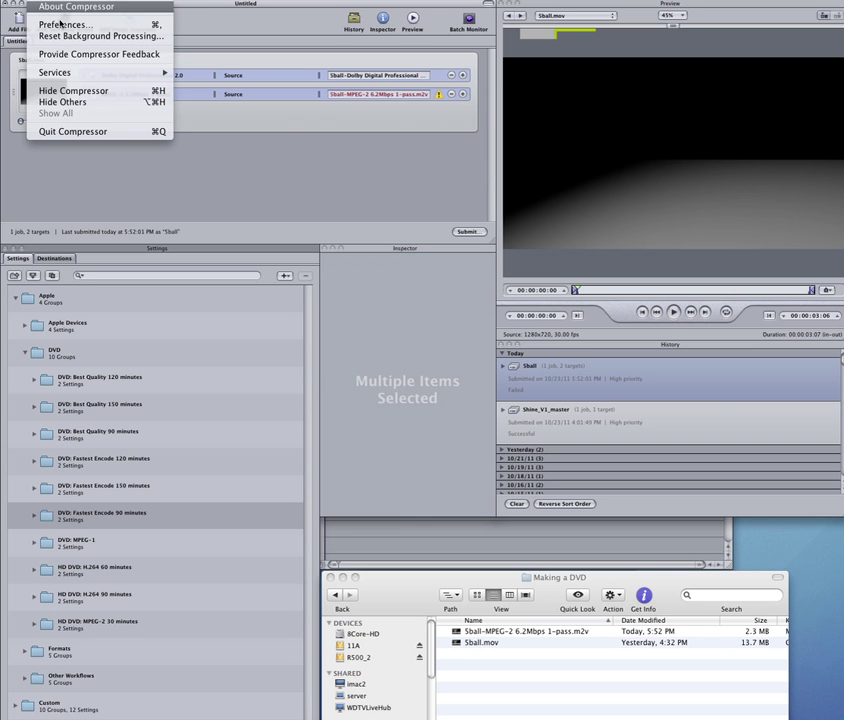
click(72, 93)
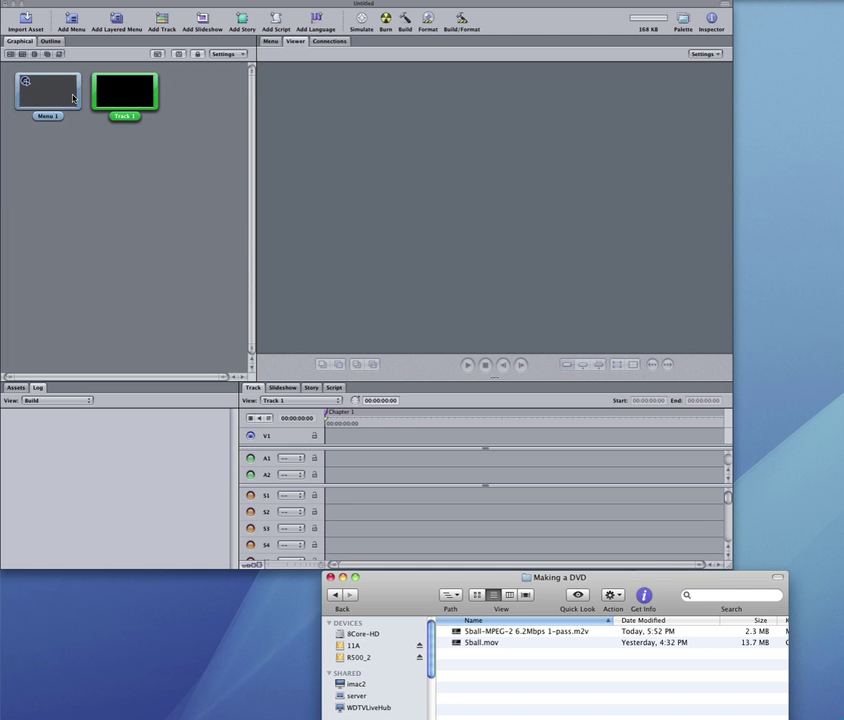
click(191, 275)
click(191, 275)
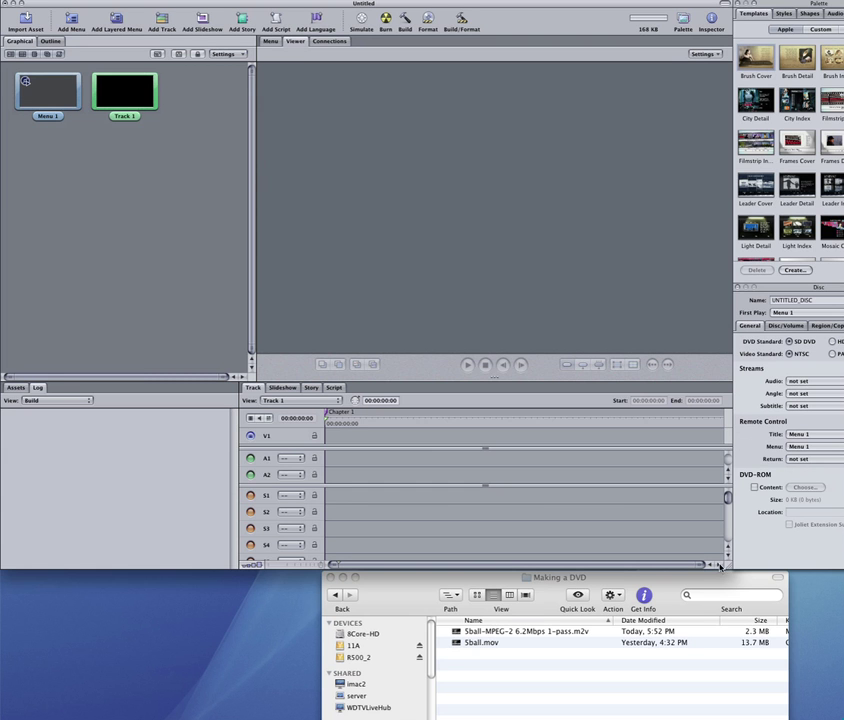
Step: Narrow the project window slightly and place the Palette and Inspector windows flush against its edge
drag(731, 566, 705, 567)
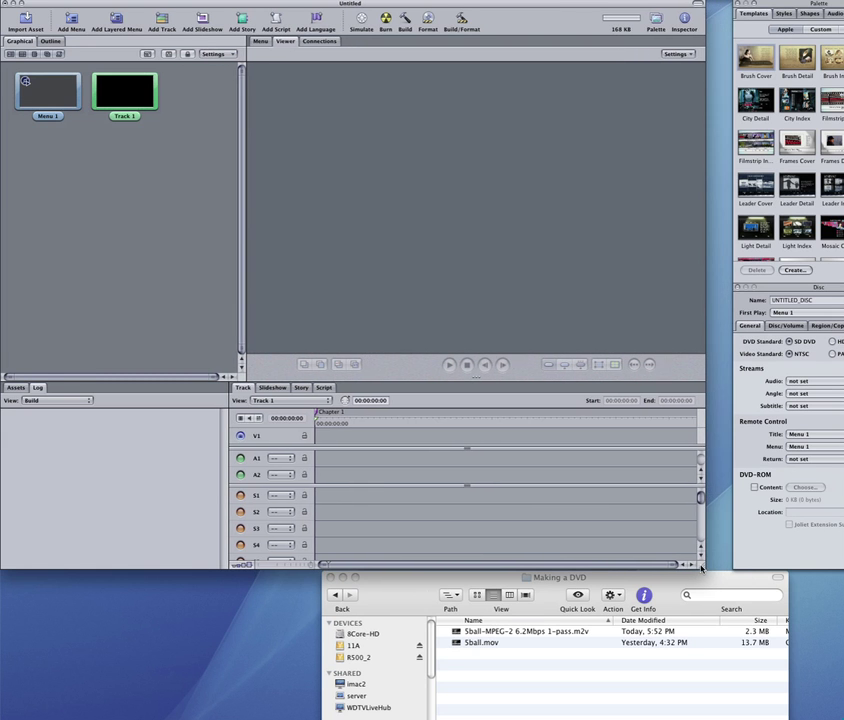
drag(803, 4, 776, 5)
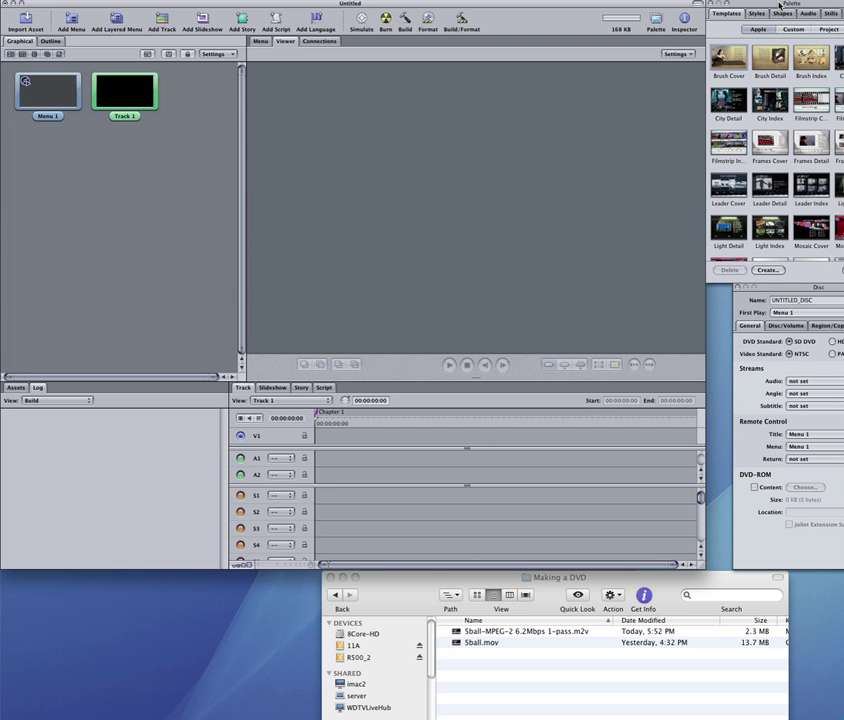
drag(785, 291, 759, 291)
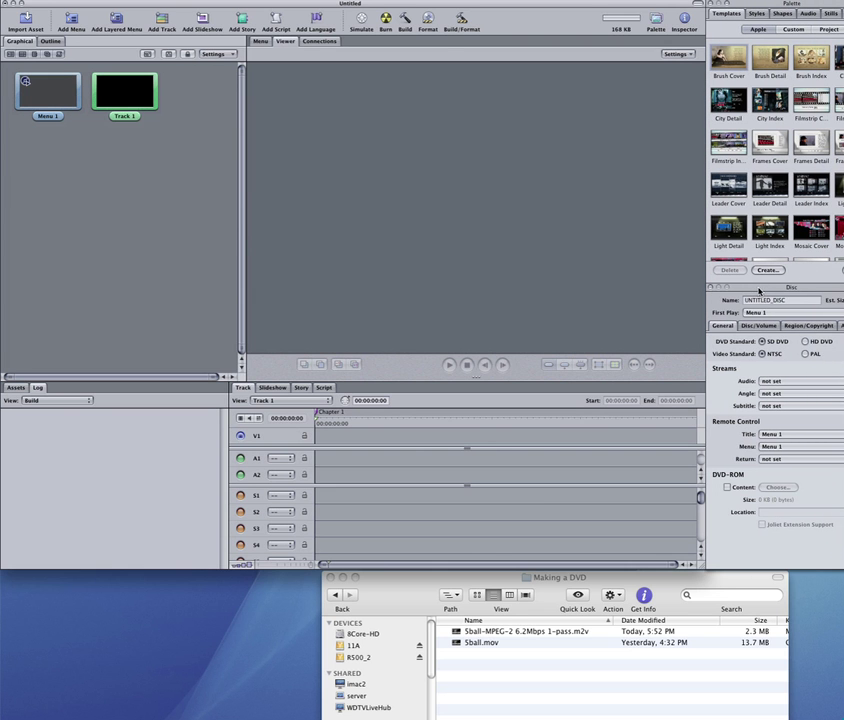
click(320, 0)
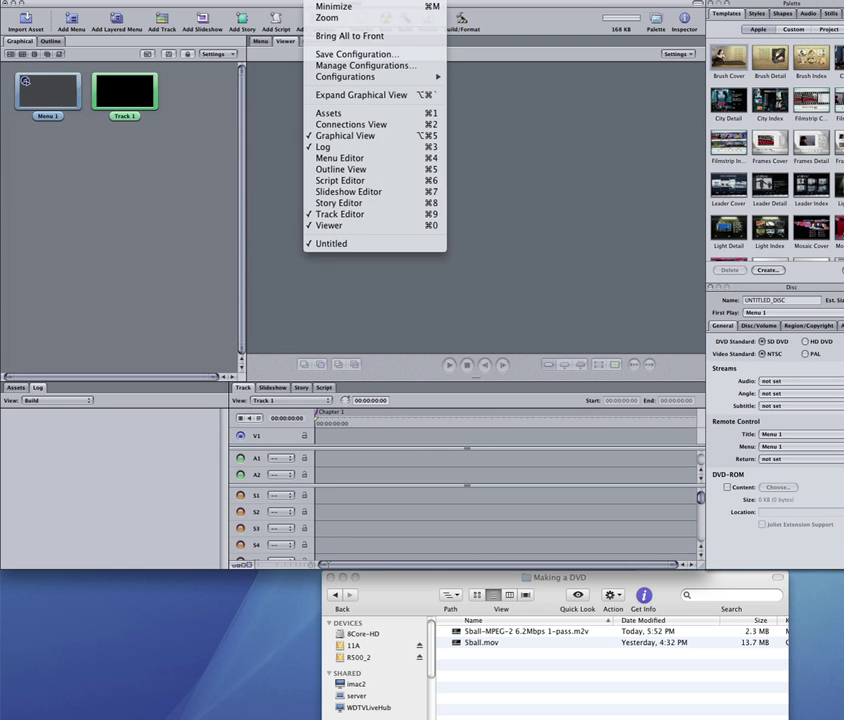
mouse_move(352, 76)
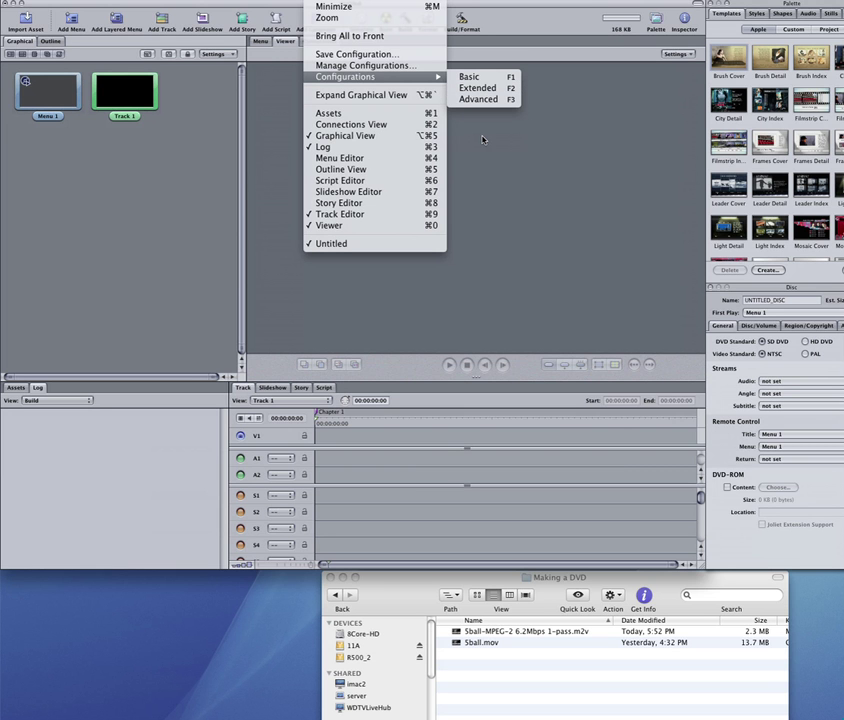
click(590, 202)
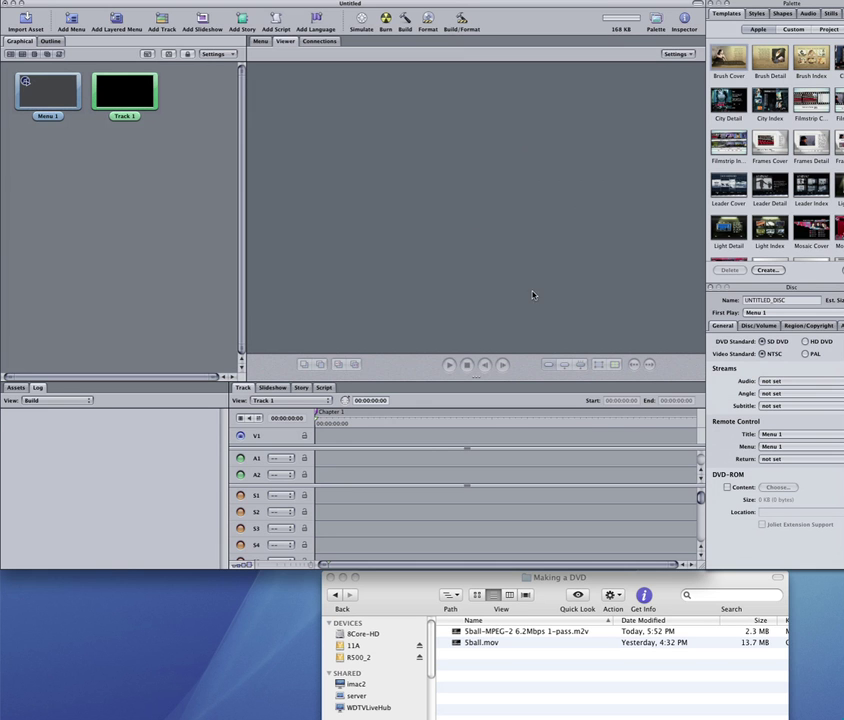
Step: Import 5ball-MPEG-2 6.2Mbps 1-pass.m2v into the project assets and place it at the start of Track 1's V1 stream
click(16, 387)
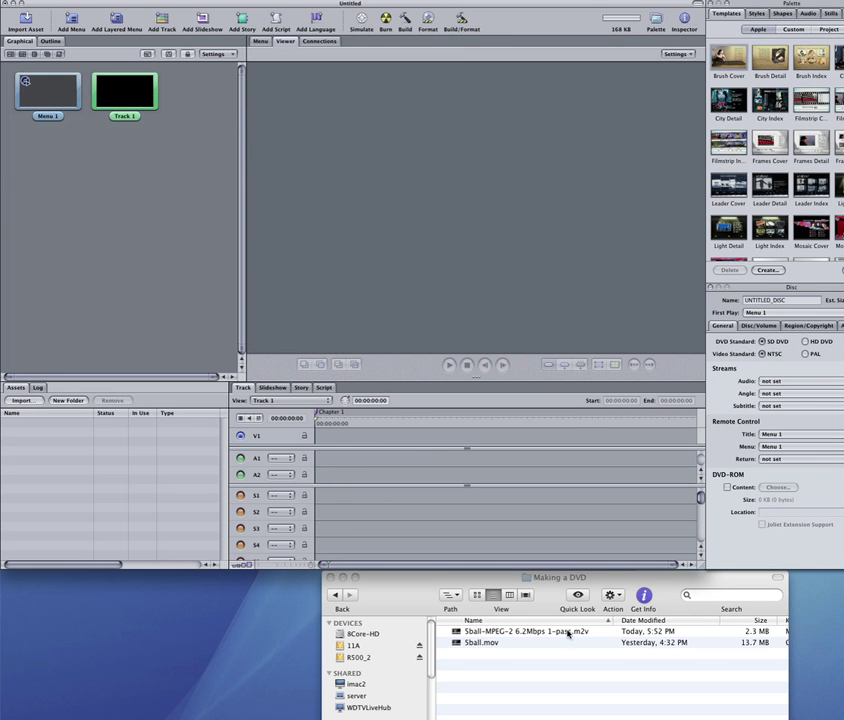
drag(565, 632, 135, 457)
click(55, 430)
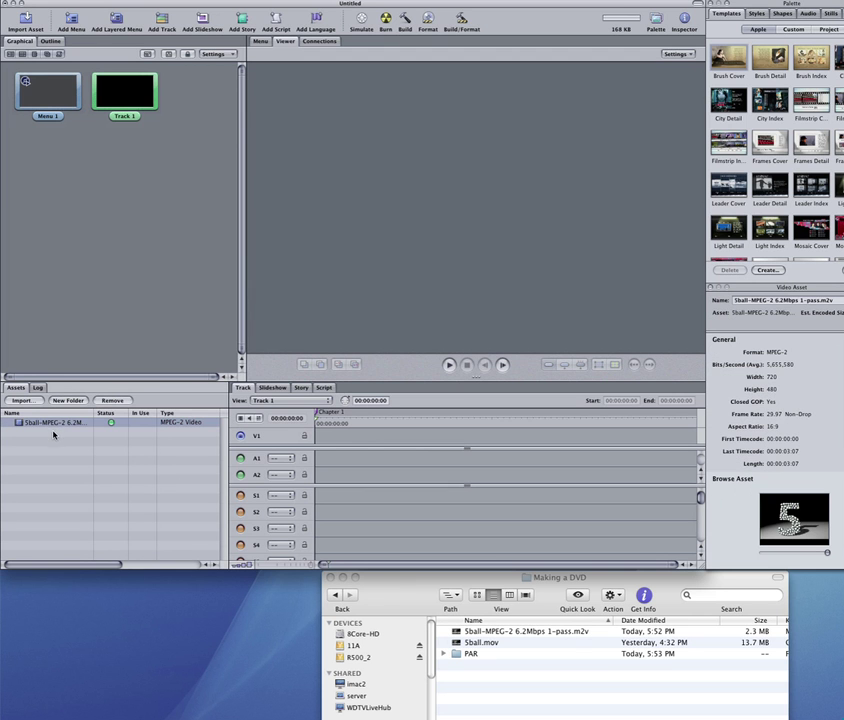
drag(54, 434, 363, 437)
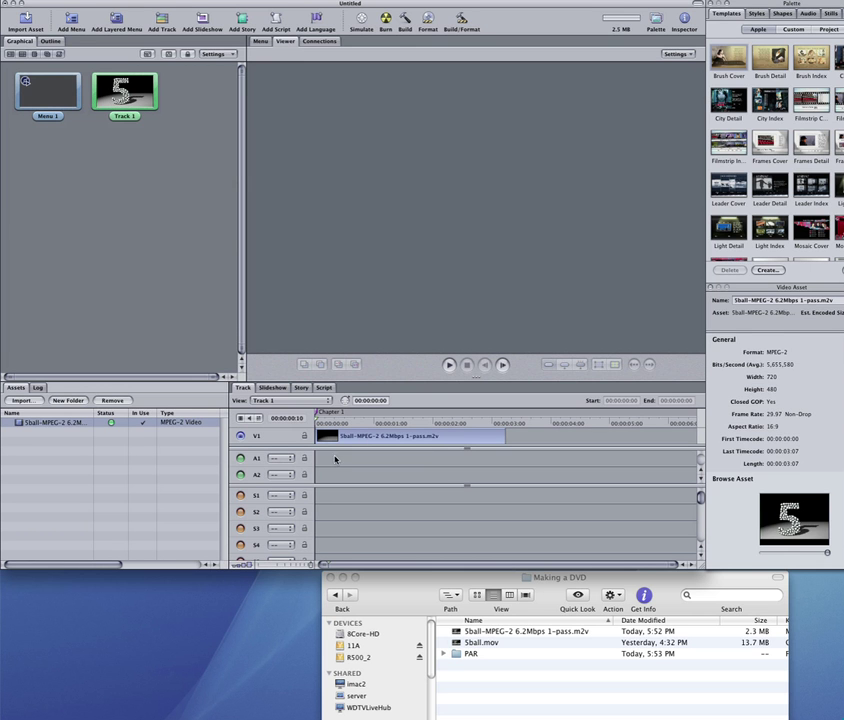
click(335, 459)
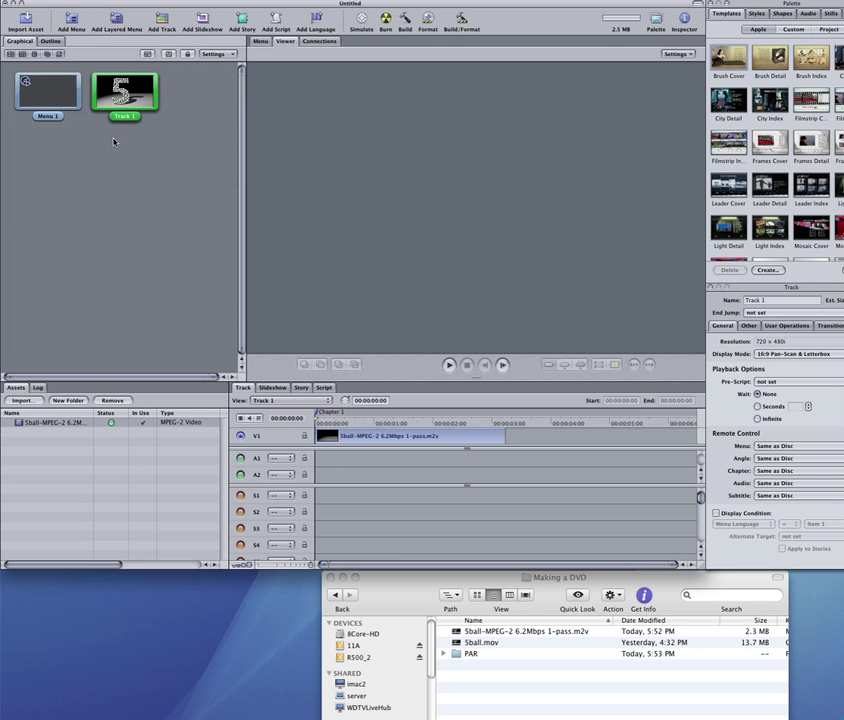
Step: Make Track 1 the disc's First Play item instead of Menu 1
click(37, 70)
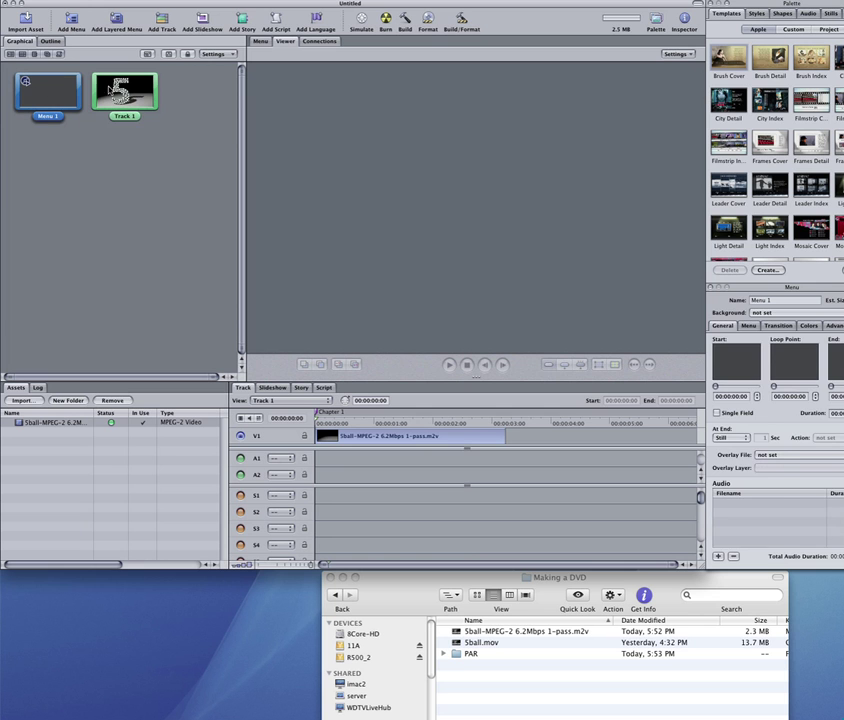
click(118, 89)
right_click(122, 88)
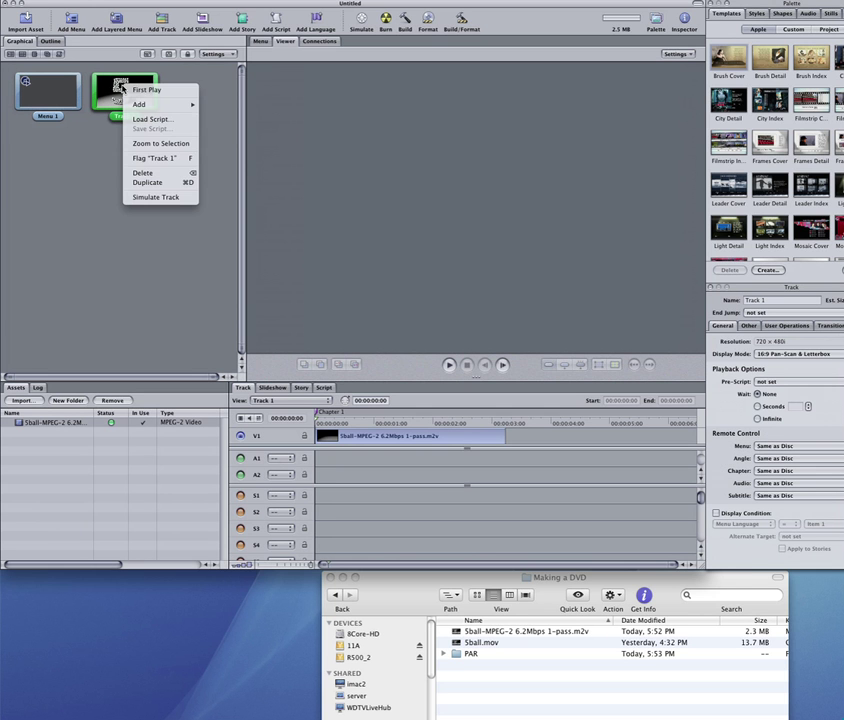
click(140, 90)
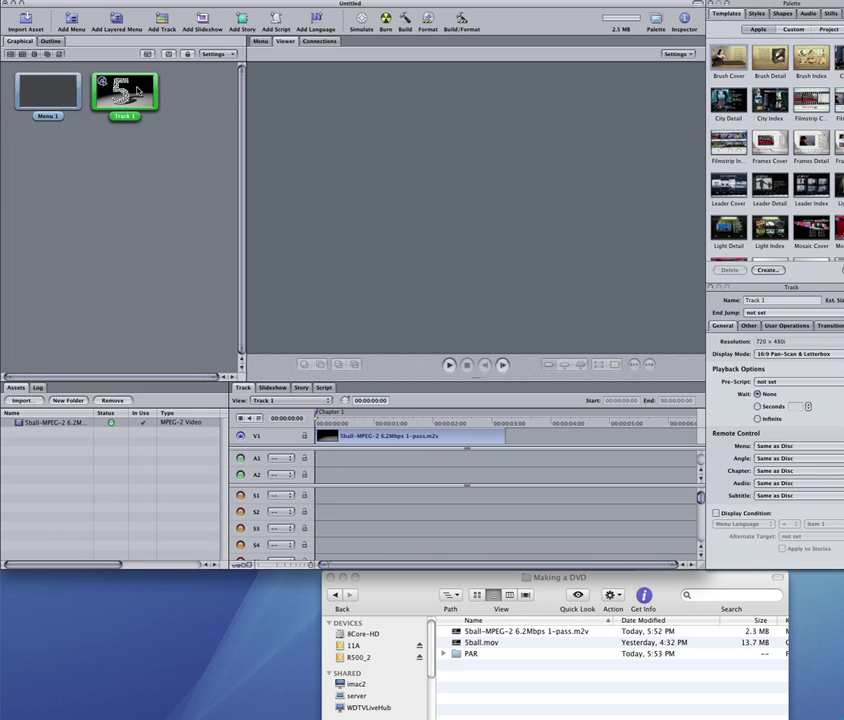
click(48, 105)
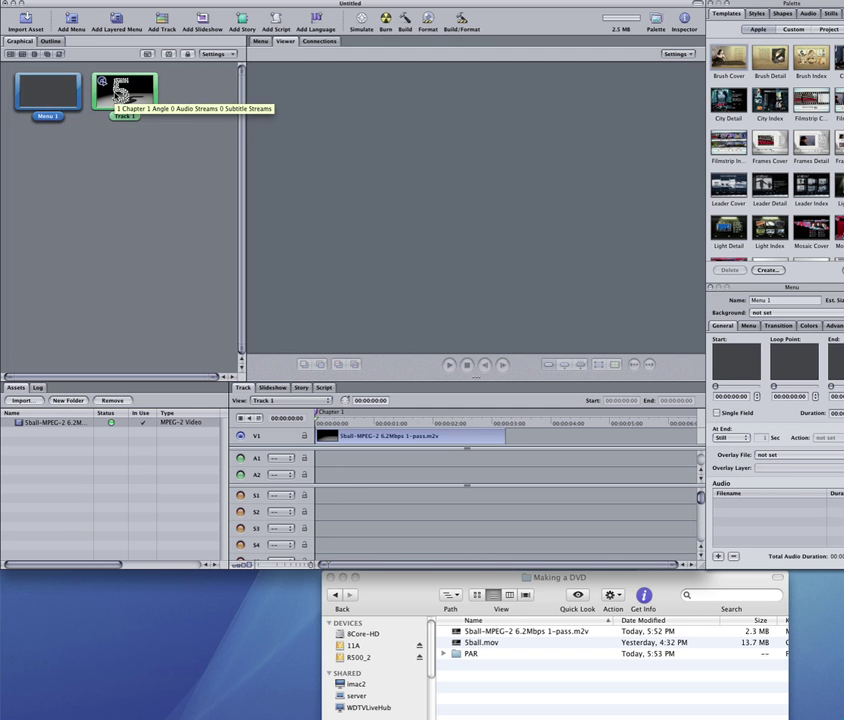
click(124, 113)
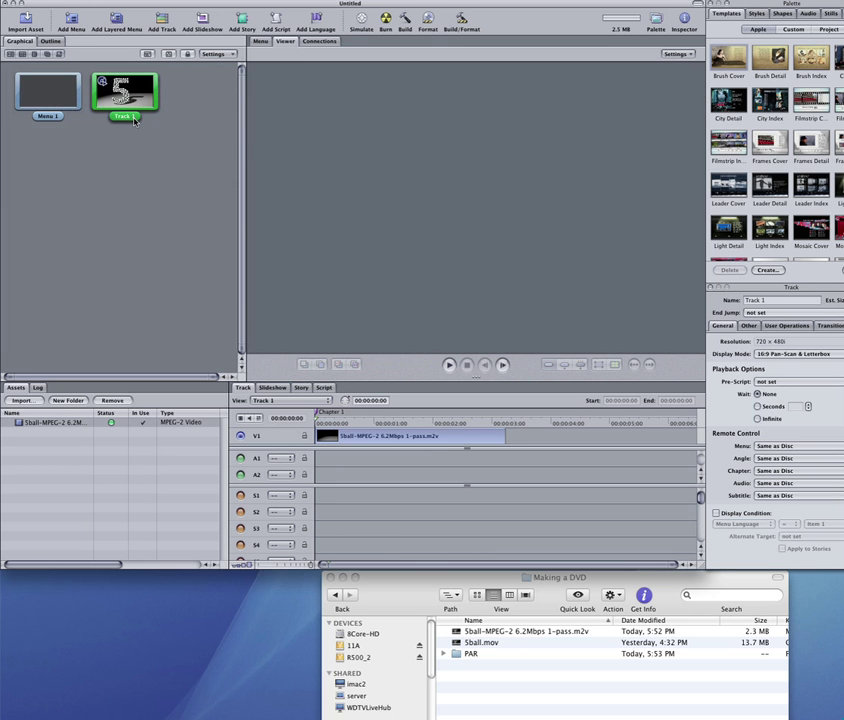
Step: Make Menu 1 the disc's First Play item and shift Track 1 slightly farther away from it
mouse_move(134, 121)
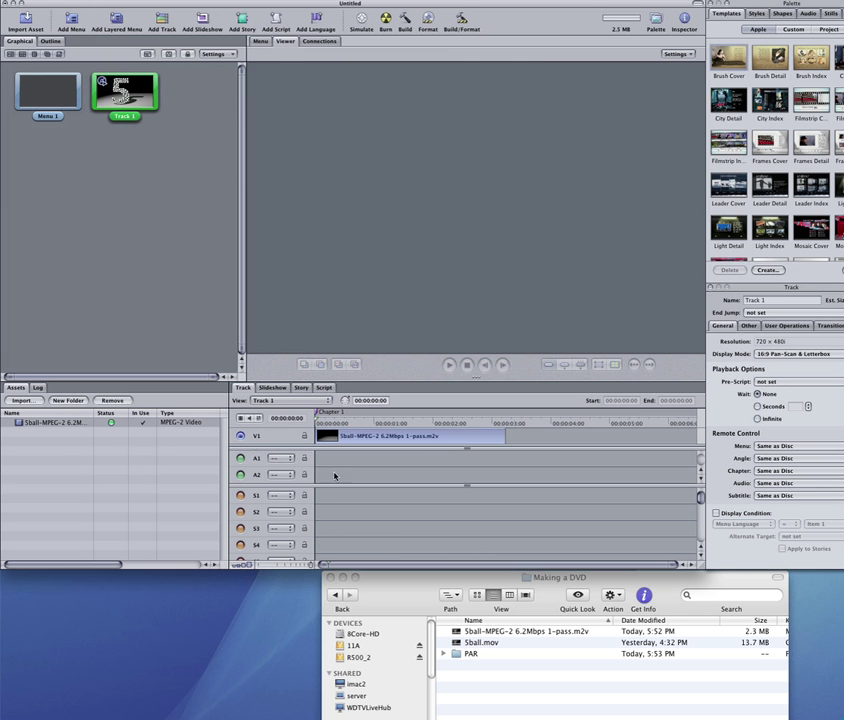
click(44, 90)
right_click(46, 92)
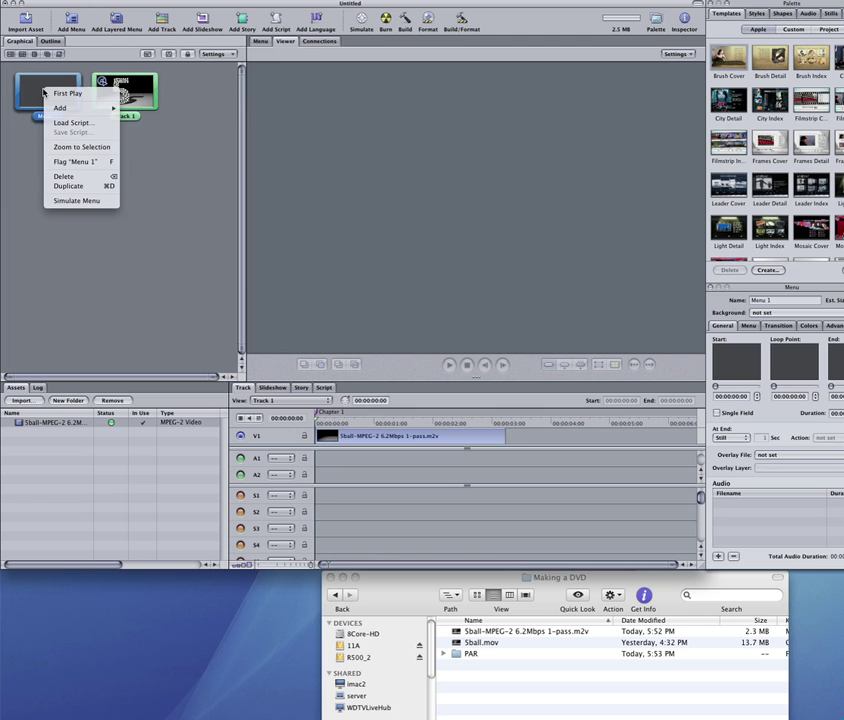
click(75, 93)
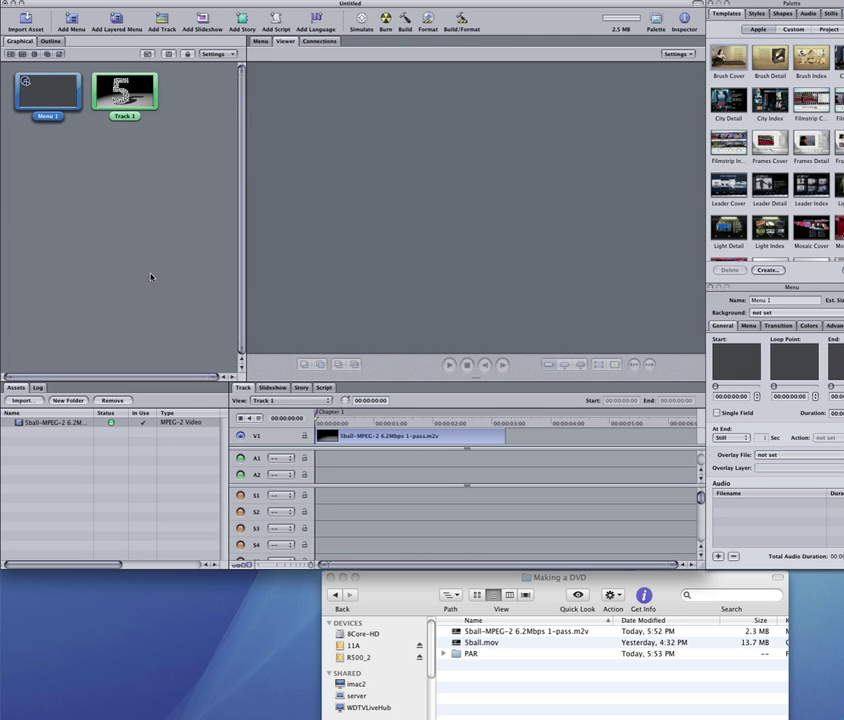
drag(138, 98, 147, 99)
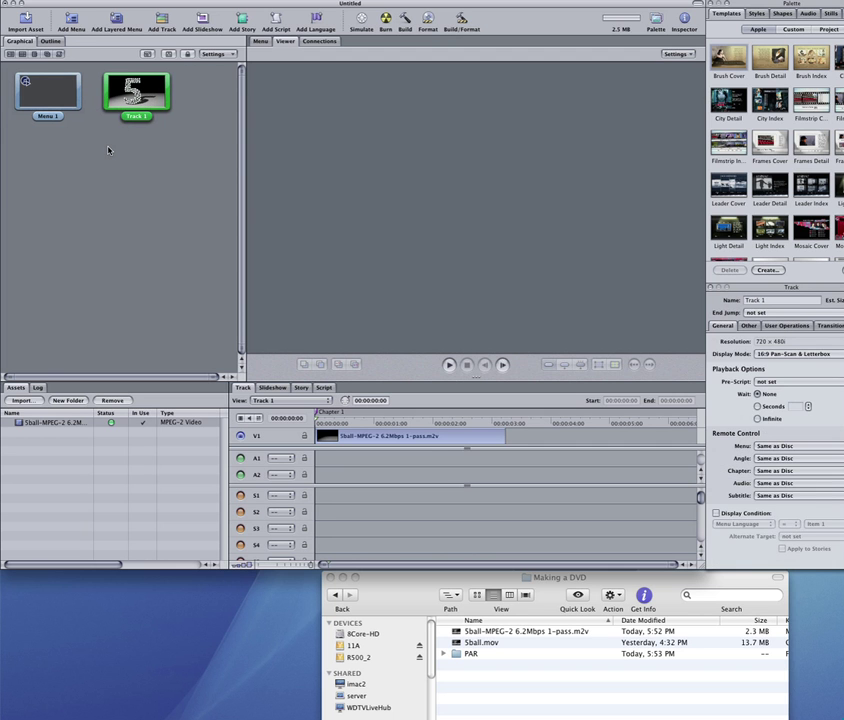
Step: Set 5ball-MPEG-2 6.2Mbps 1-pass.m2v as Menu 1's background and preview the disc in the Simulator
double_click(57, 107)
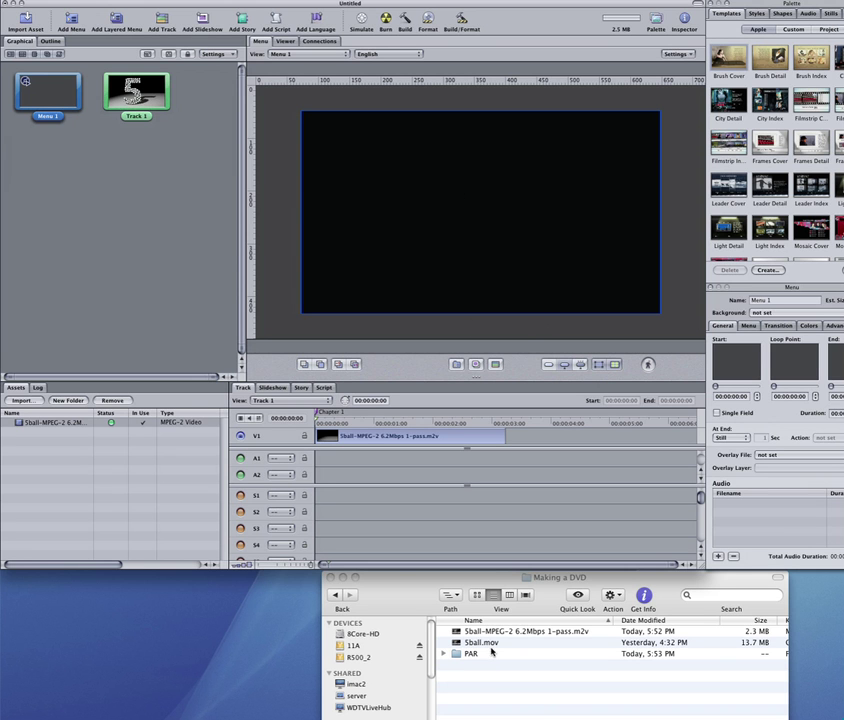
drag(522, 634, 455, 210)
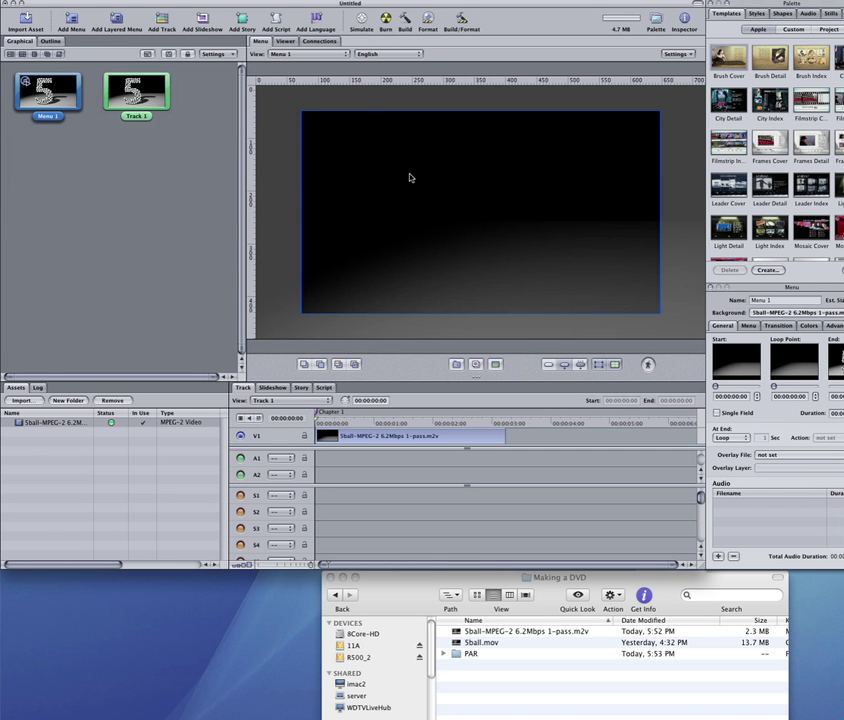
click(363, 19)
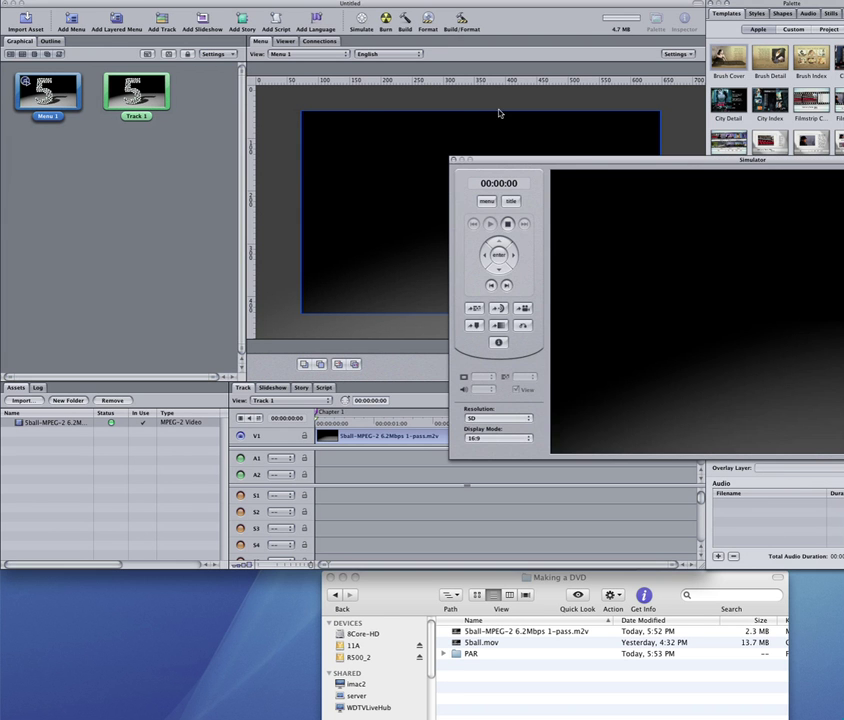
drag(576, 153, 228, 96)
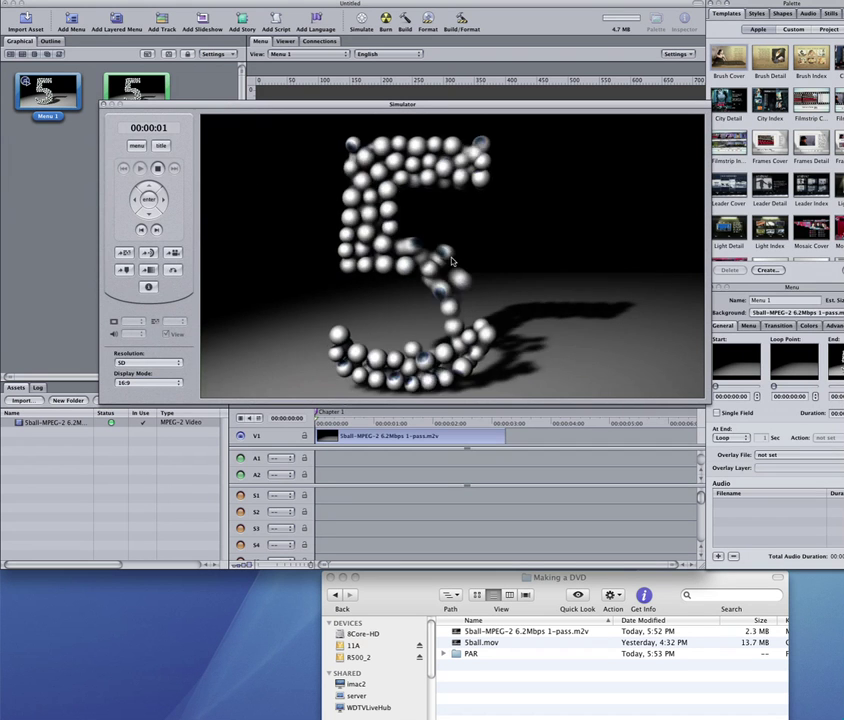
click(104, 105)
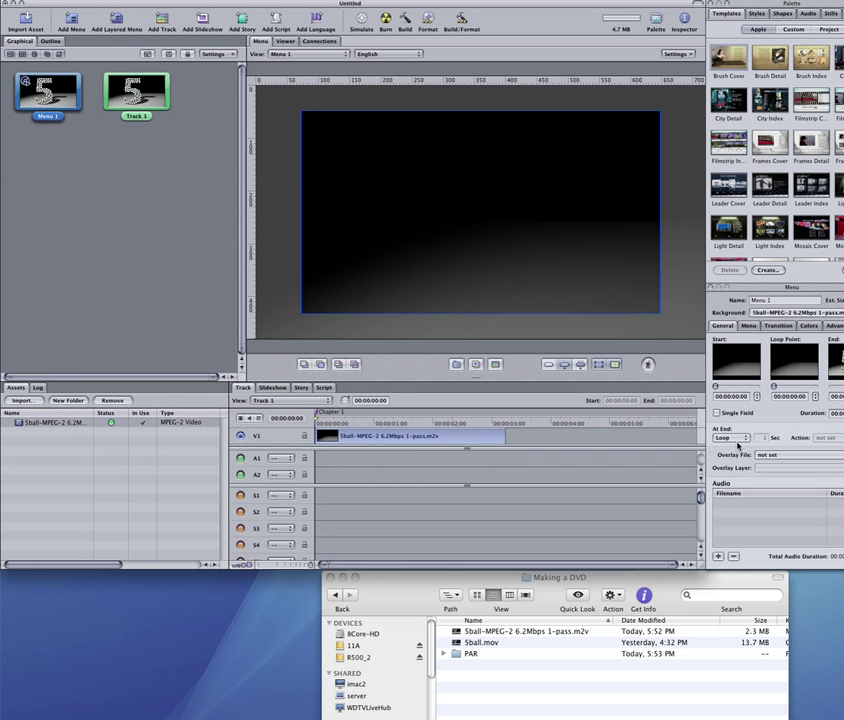
Step: Set Menu 1's At End behavior to Still and its background start point to 00:00:01:00
click(733, 438)
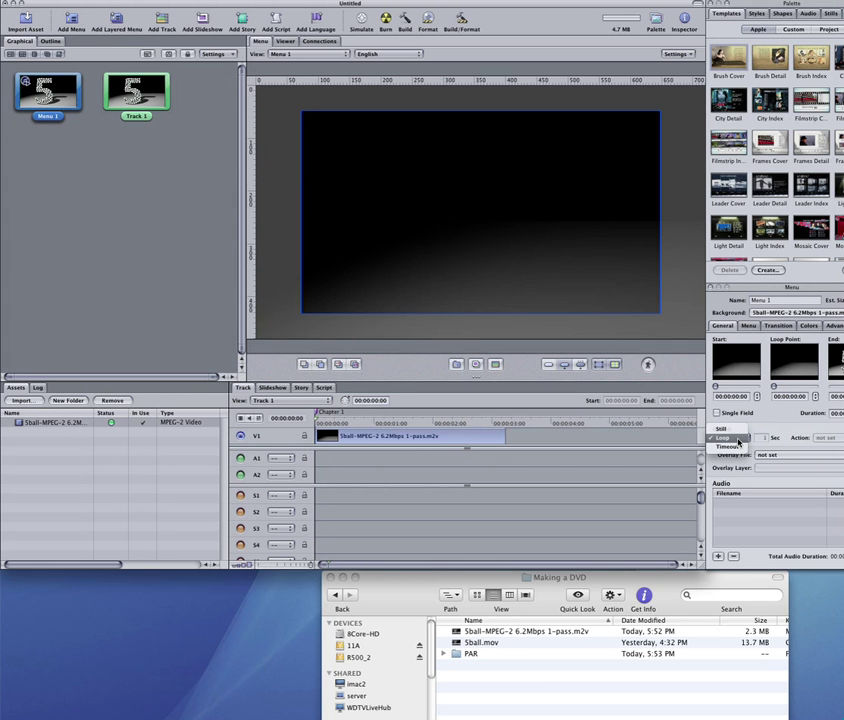
click(721, 428)
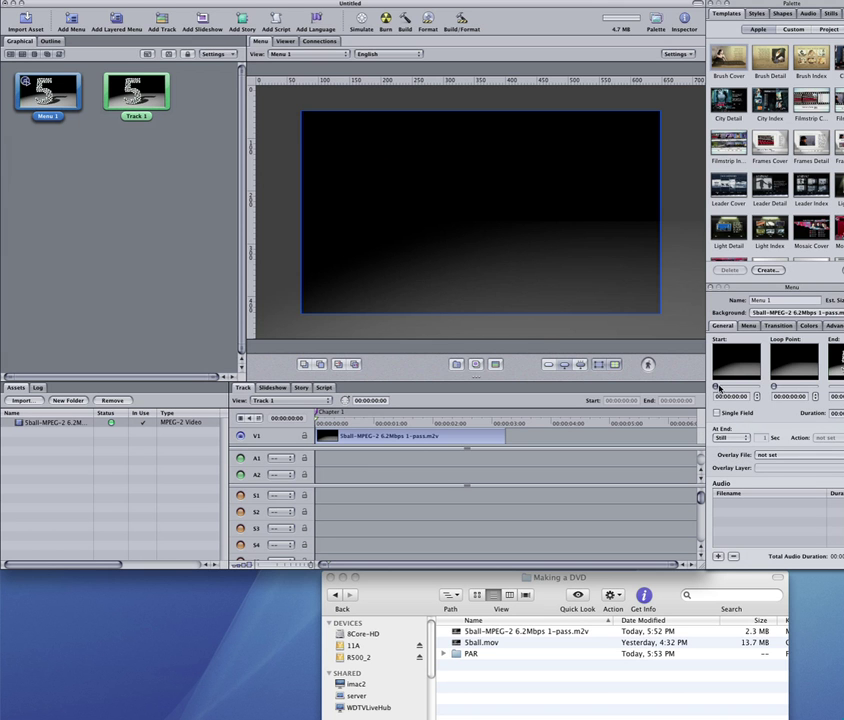
drag(718, 386, 727, 387)
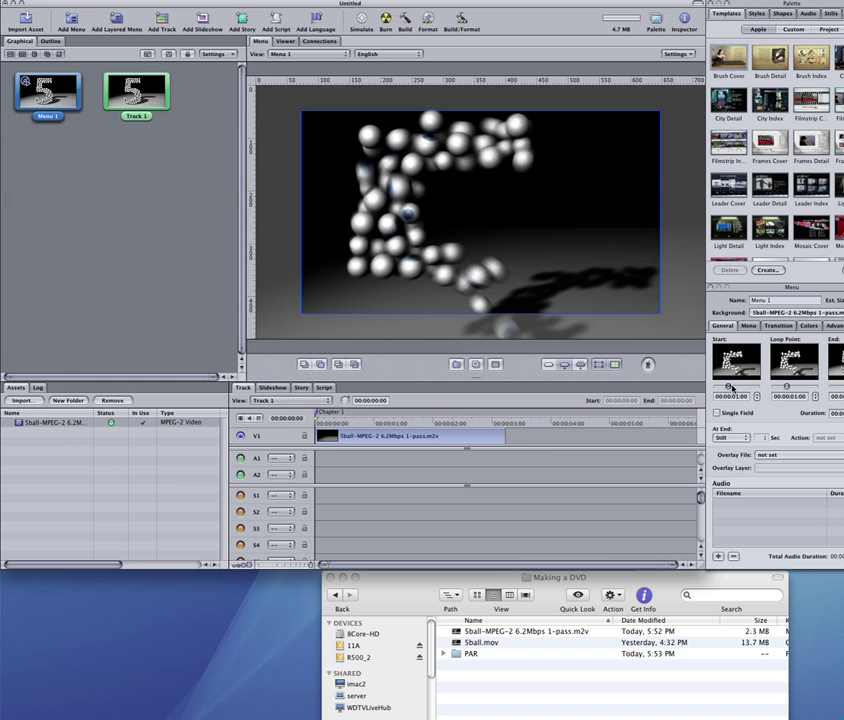
Step: Simulate the disc to check how Menu 1 plays from its new start point, and close the Simulator
click(361, 18)
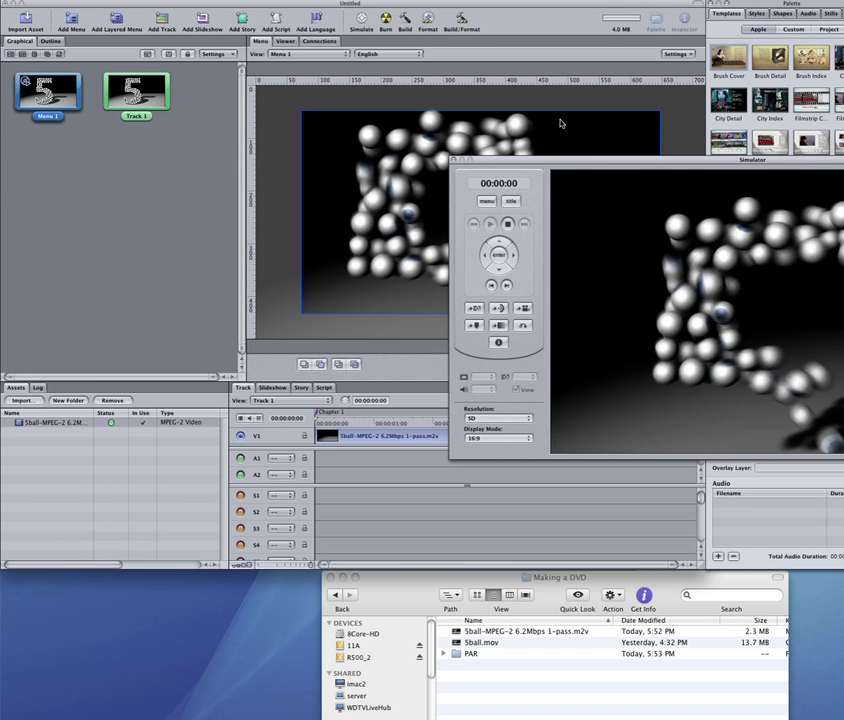
drag(588, 162, 361, 126)
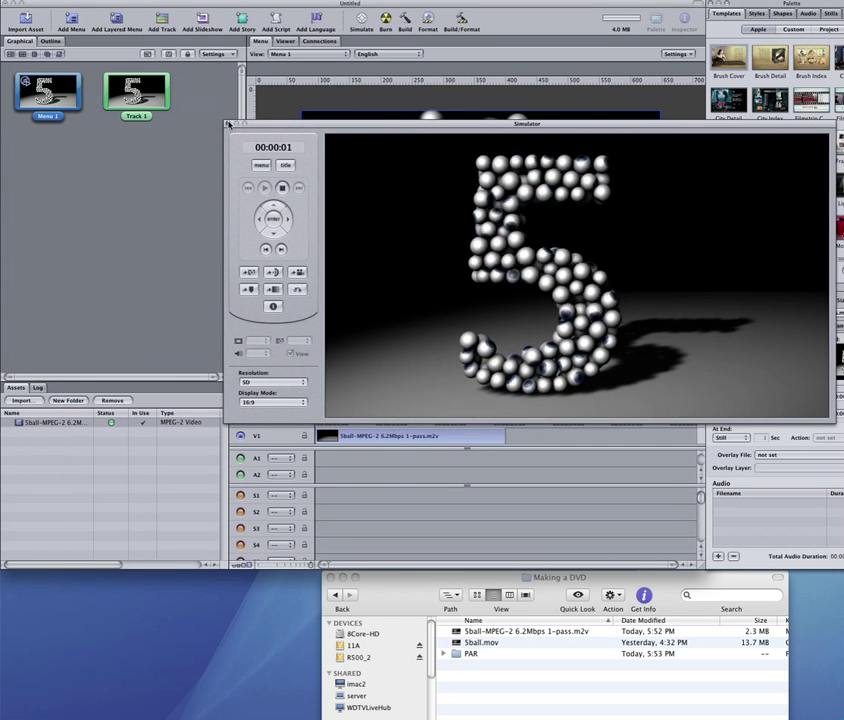
key(super+w)
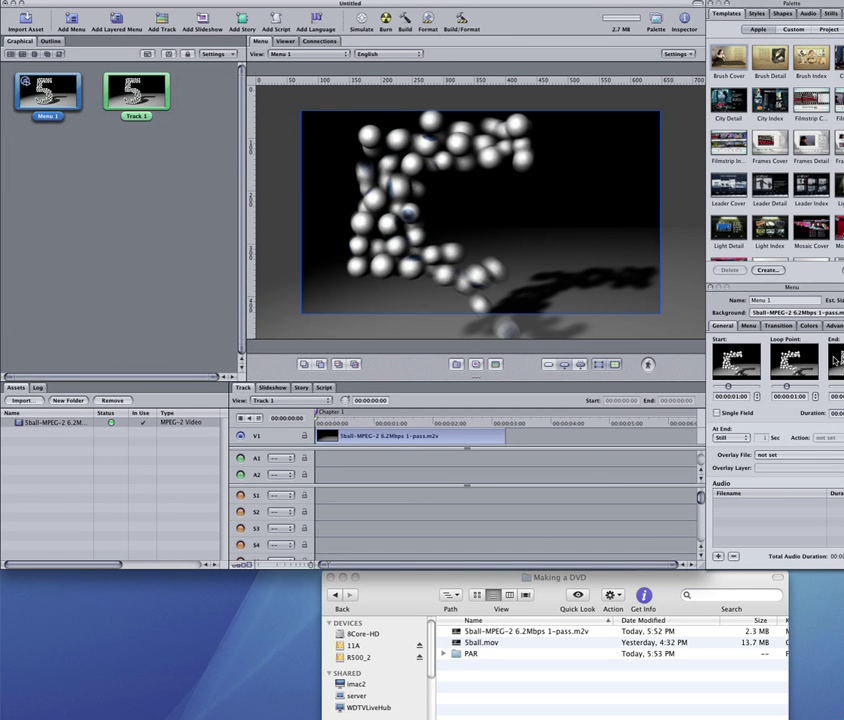
Step: Set Menu 1's background end point to 00:00:01:00 and check the still menu in the Simulator
drag(840, 387, 787, 405)
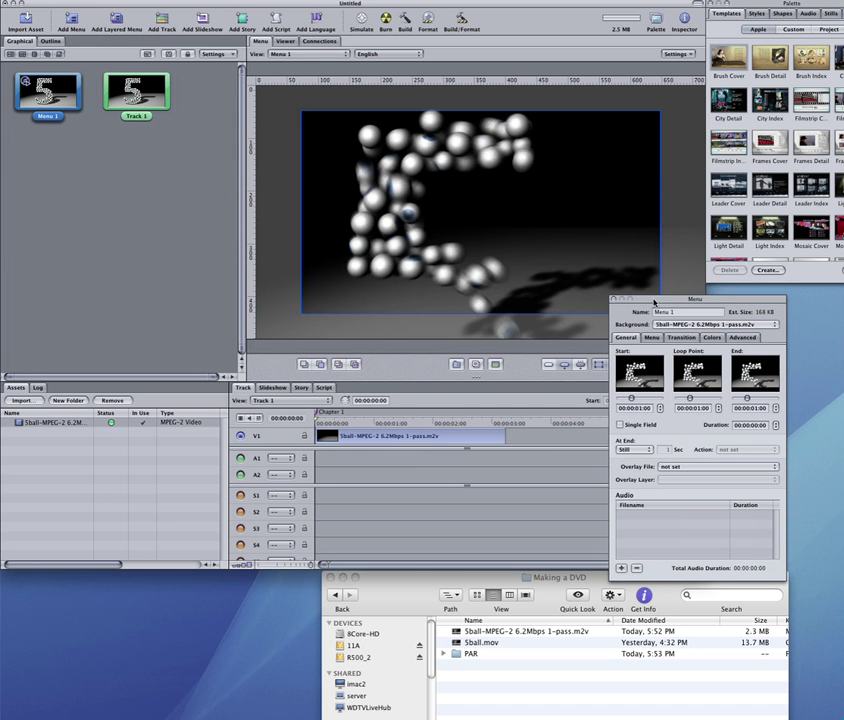
drag(654, 304, 752, 290)
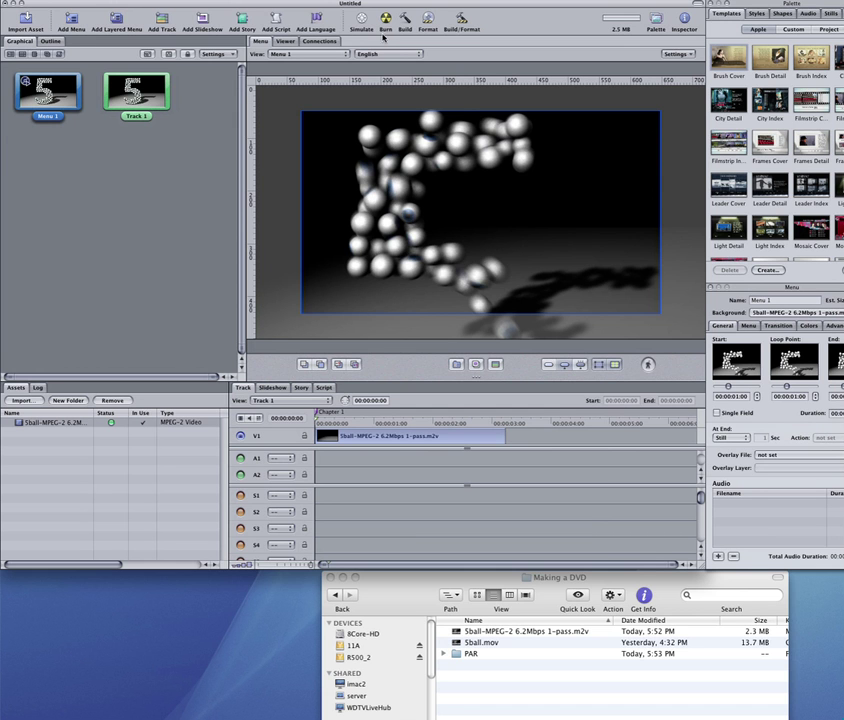
click(361, 24)
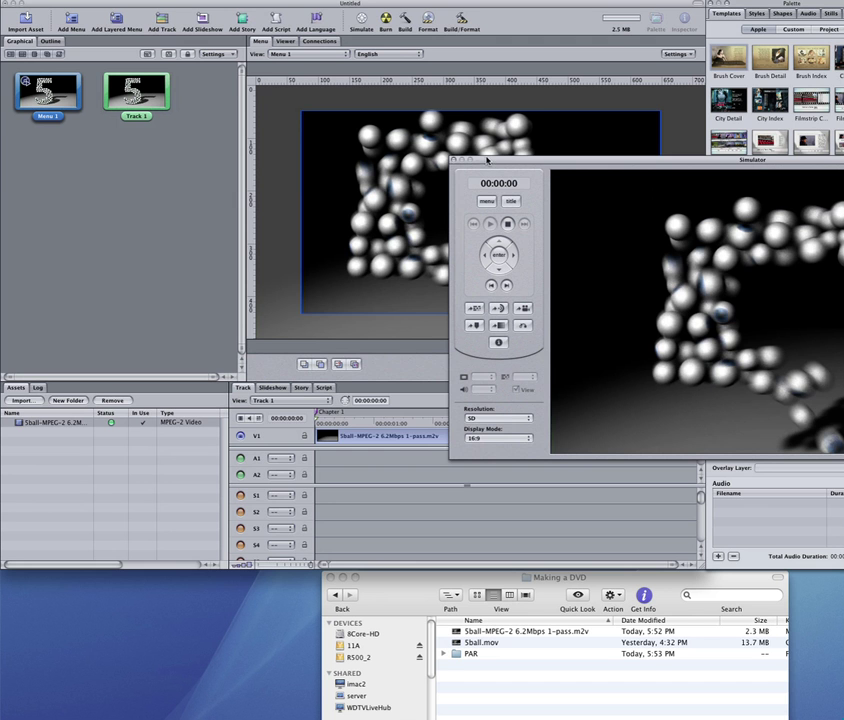
drag(455, 160, 254, 213)
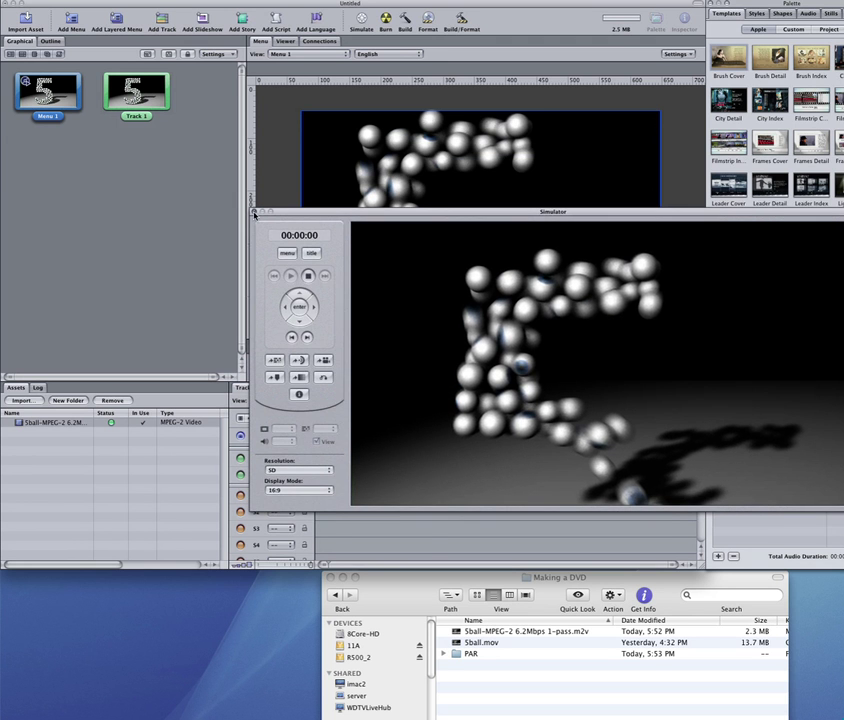
click(254, 213)
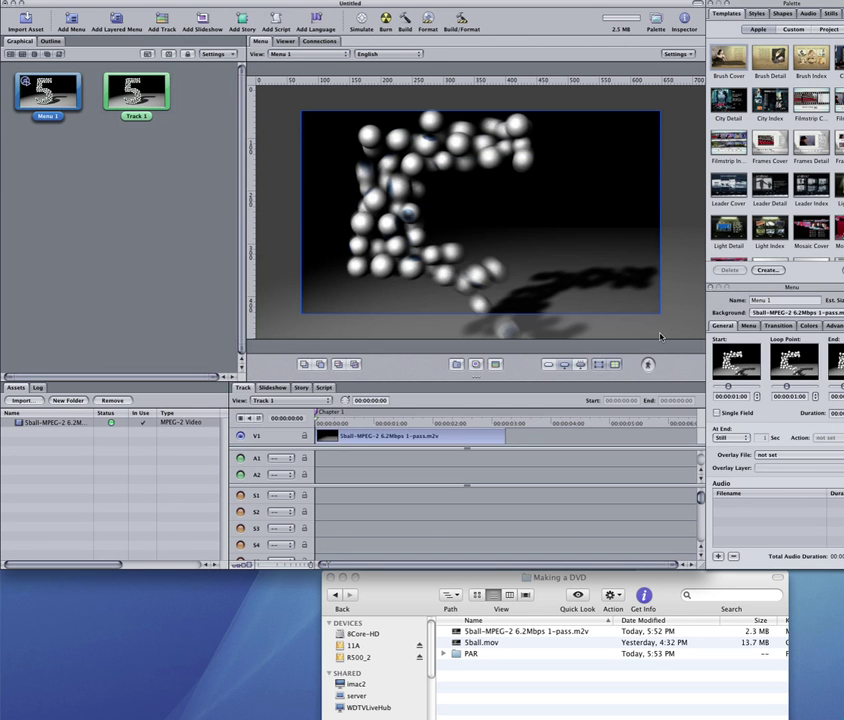
Step: Find the Theater Yellow button style and add it as a button in the dark area beside the 5 in Menu 1
drag(733, 70, 617, 199)
click(617, 196)
click(786, 14)
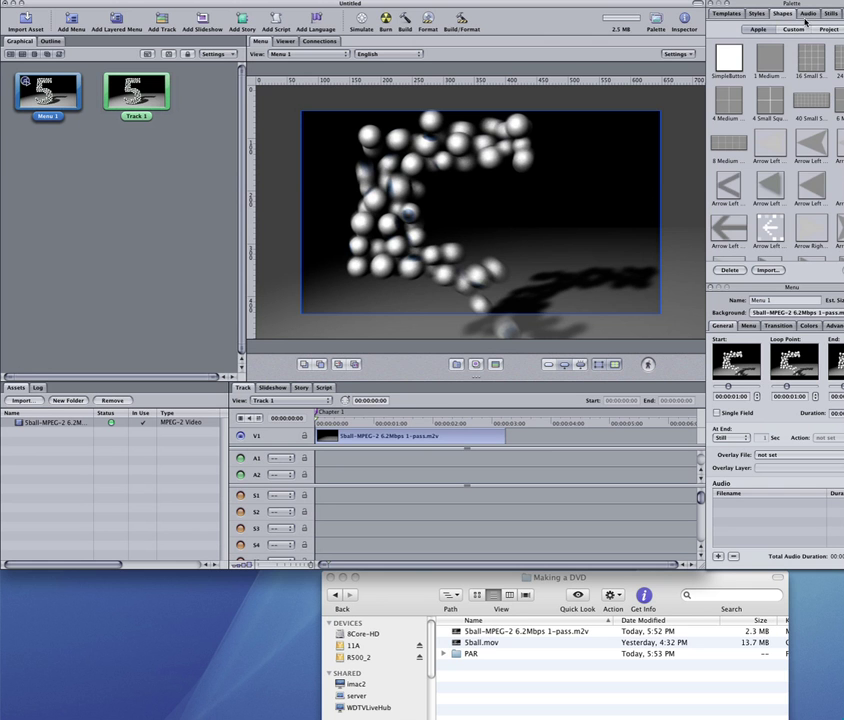
click(726, 13)
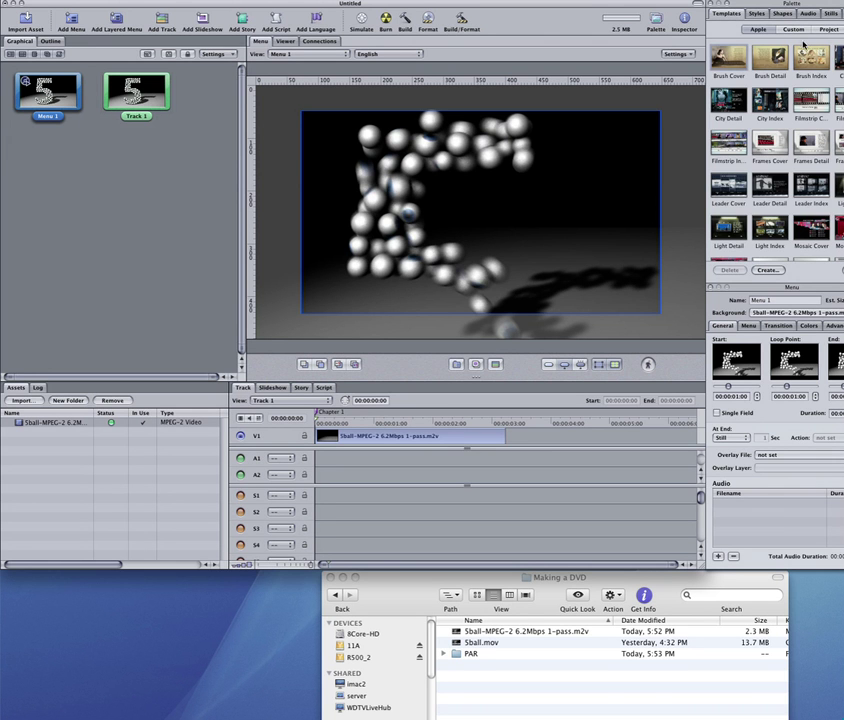
click(758, 15)
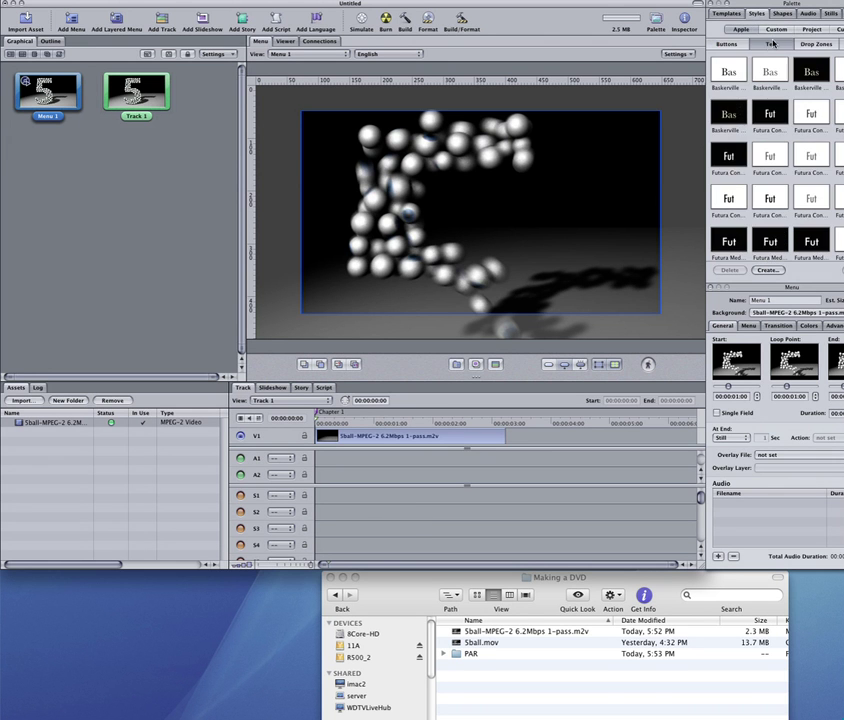
click(731, 46)
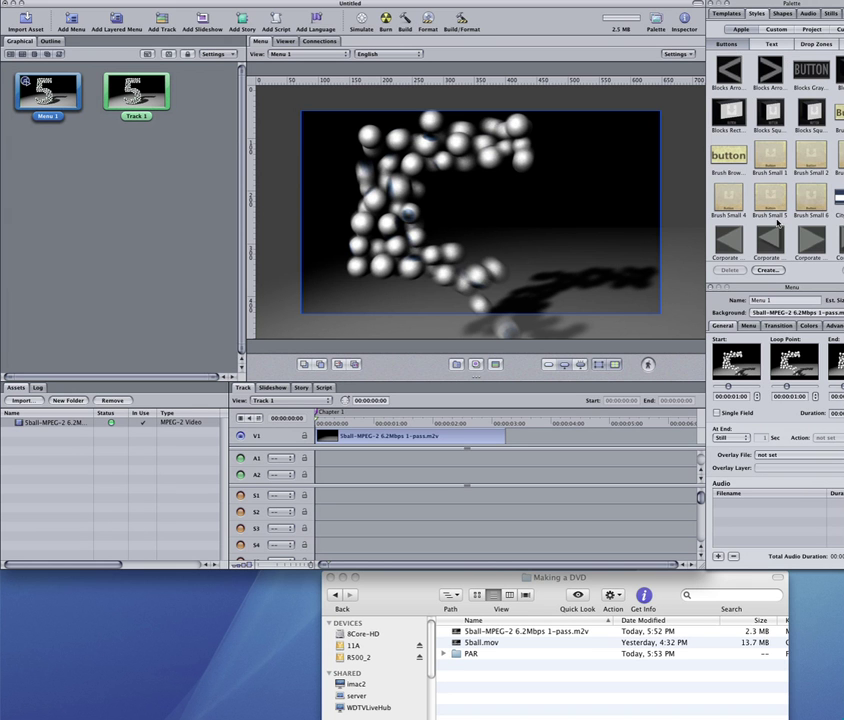
scroll(778, 225, down, 10)
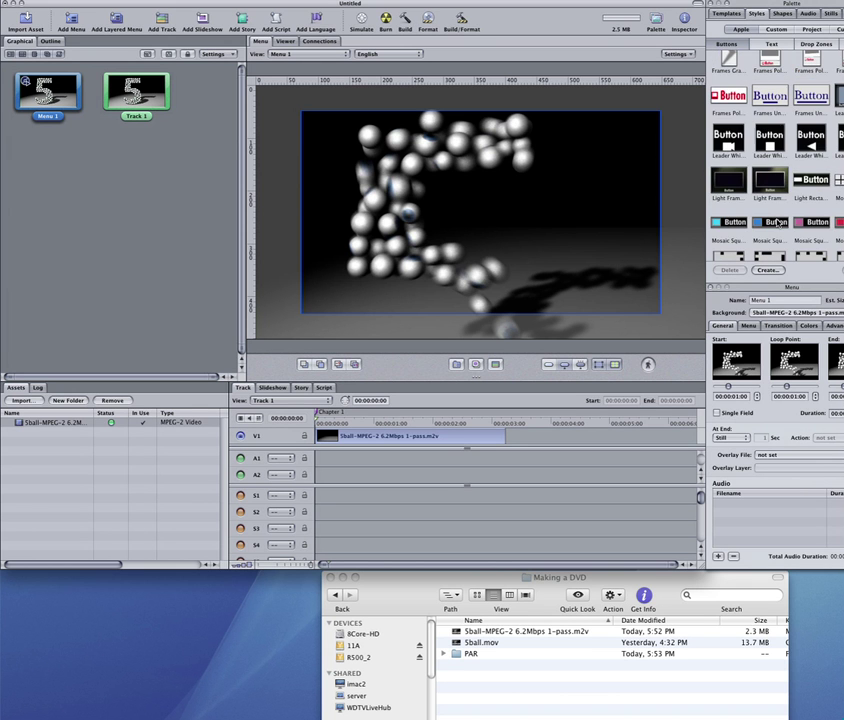
scroll(778, 222, down, 4)
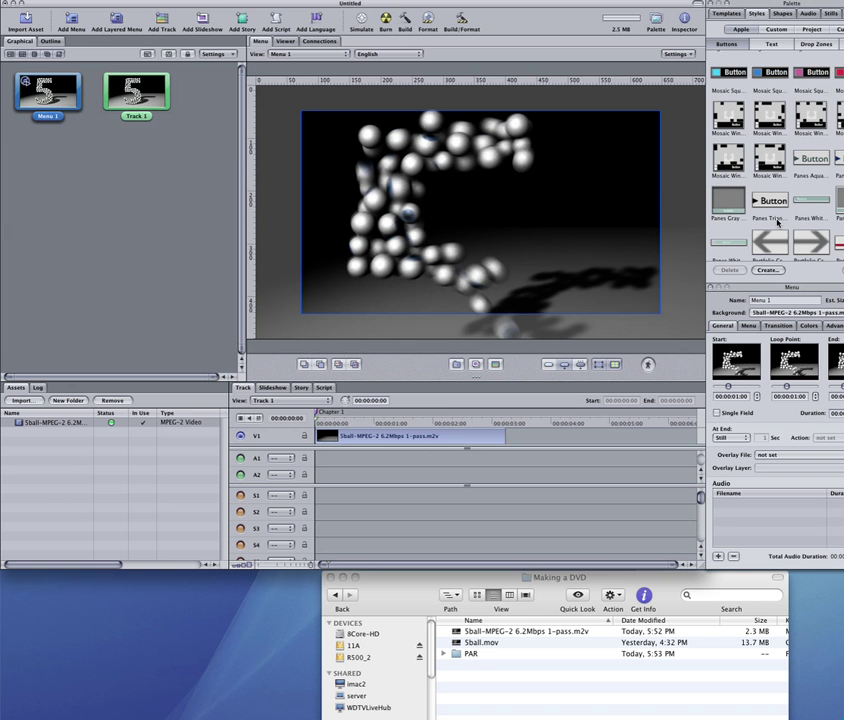
scroll(778, 222, down, 8)
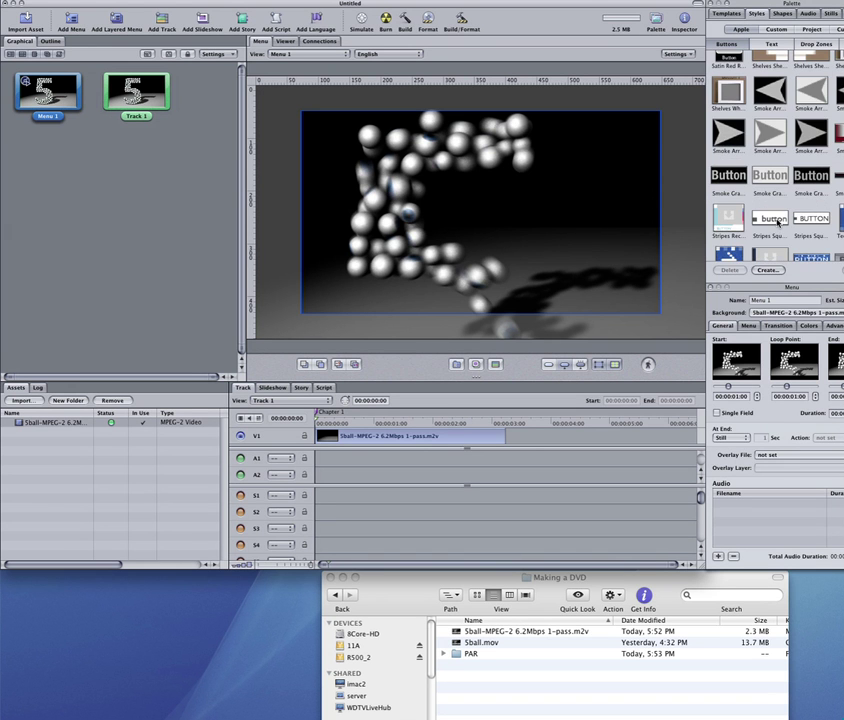
scroll(777, 218, down, 3)
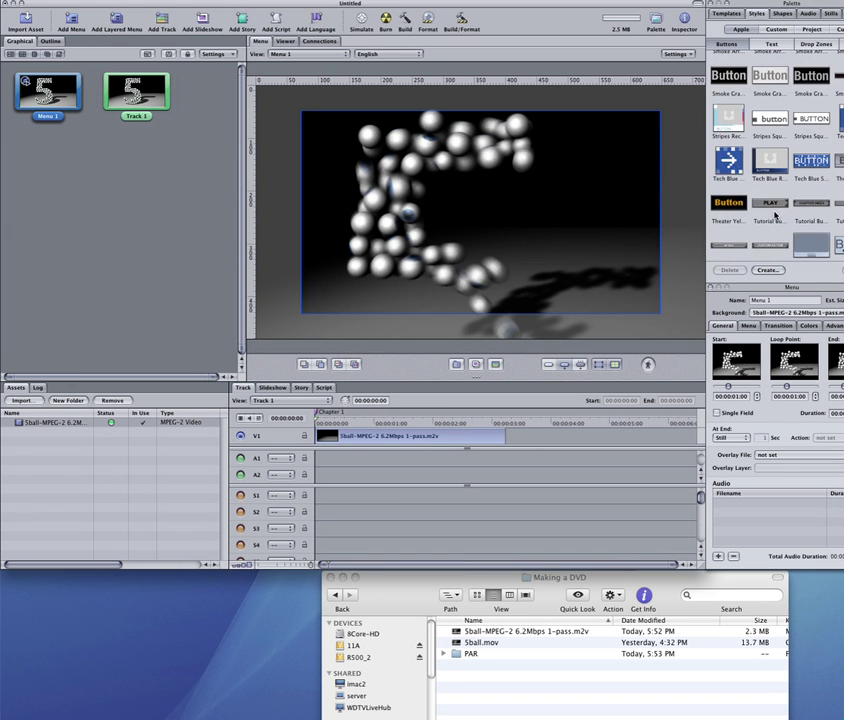
scroll(773, 214, down, 3)
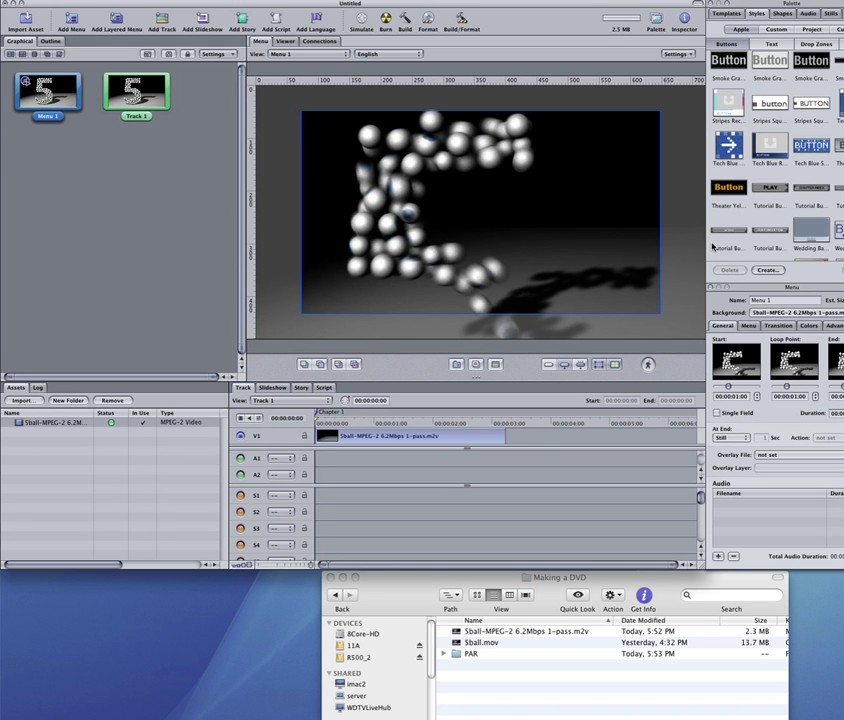
drag(731, 176, 592, 196)
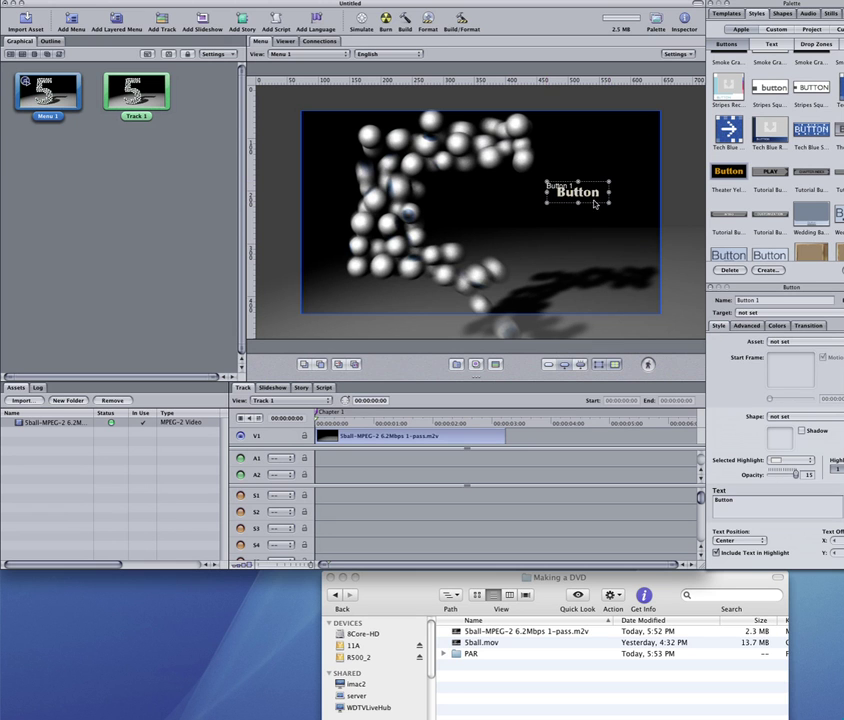
click(254, 0)
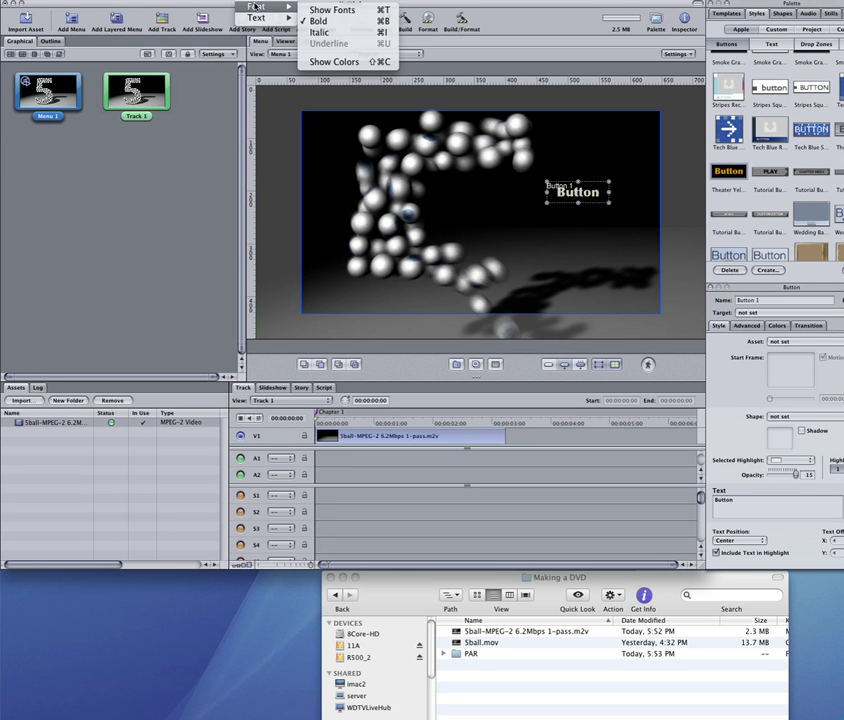
mouse_move(286, 19)
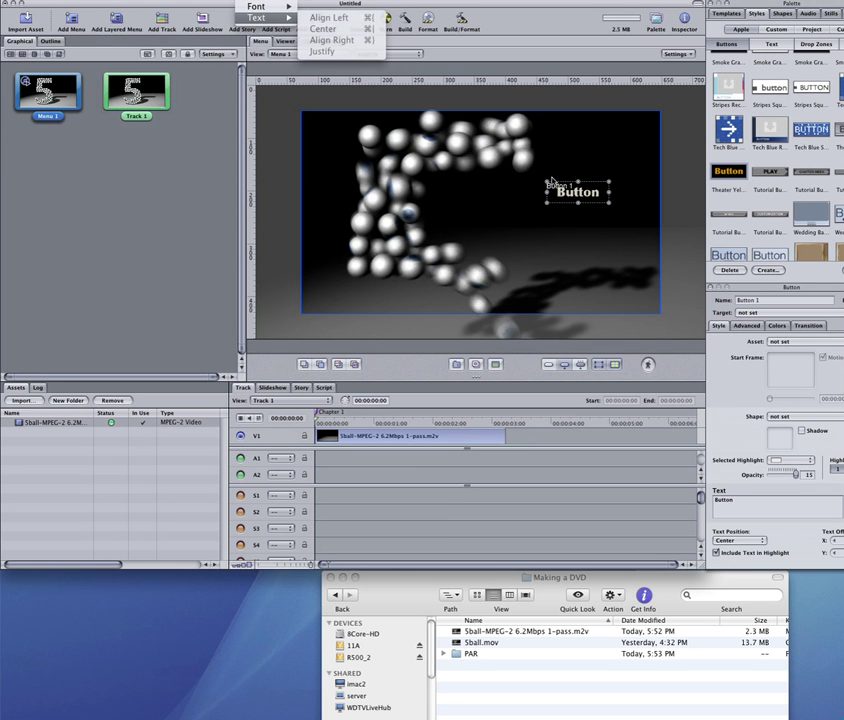
click(630, 196)
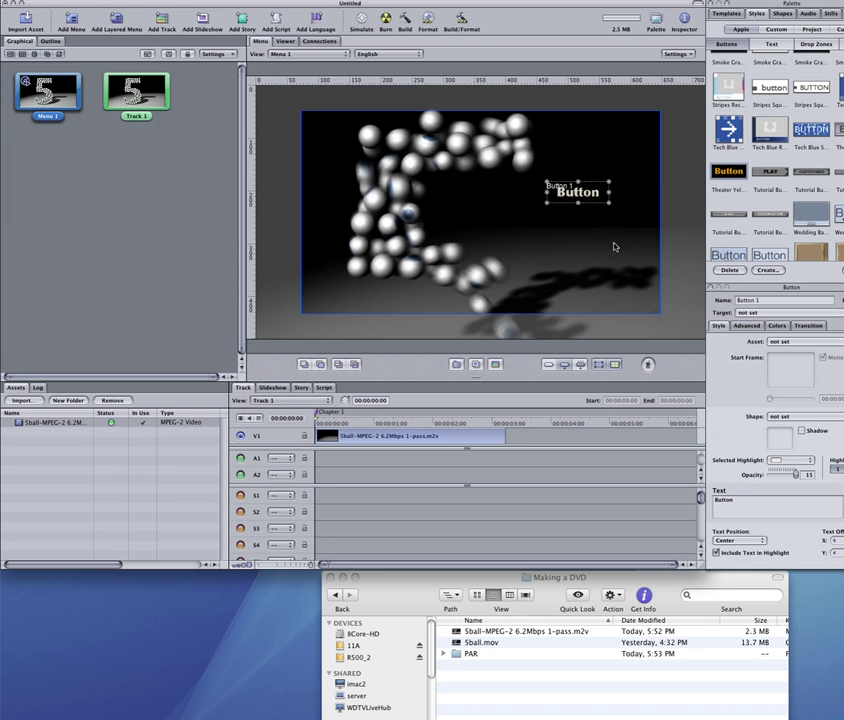
Step: Enlarge Button 1's area slightly in Menu 1 by extending its lower corner outward
click(578, 205)
click(577, 198)
drag(546, 205, 538, 209)
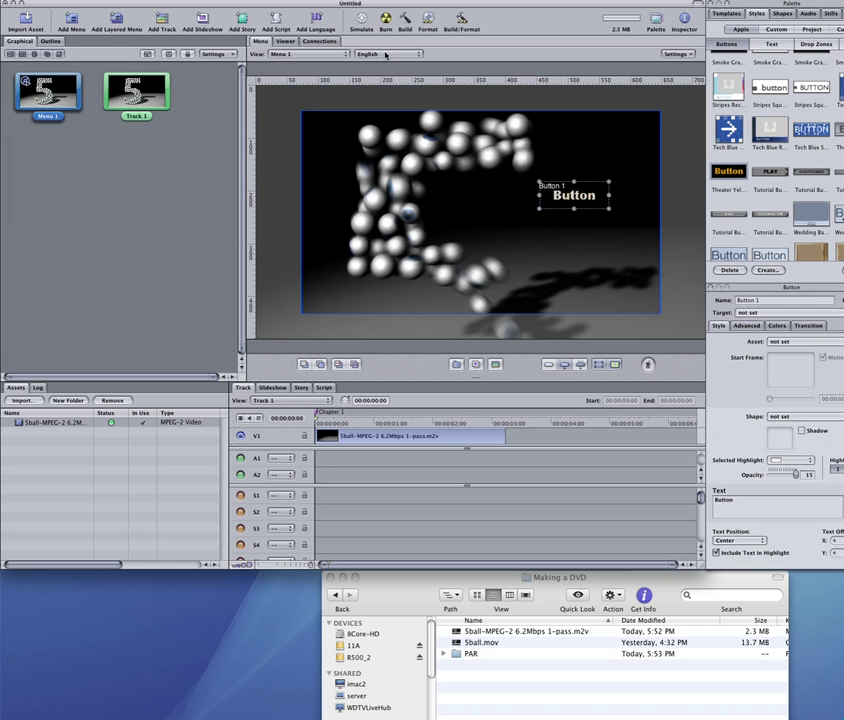
Step: Simulate the disc to check how the button appears in Menu 1, and close the Simulator
key(alt+super+0)
drag(640, 168, 385, 140)
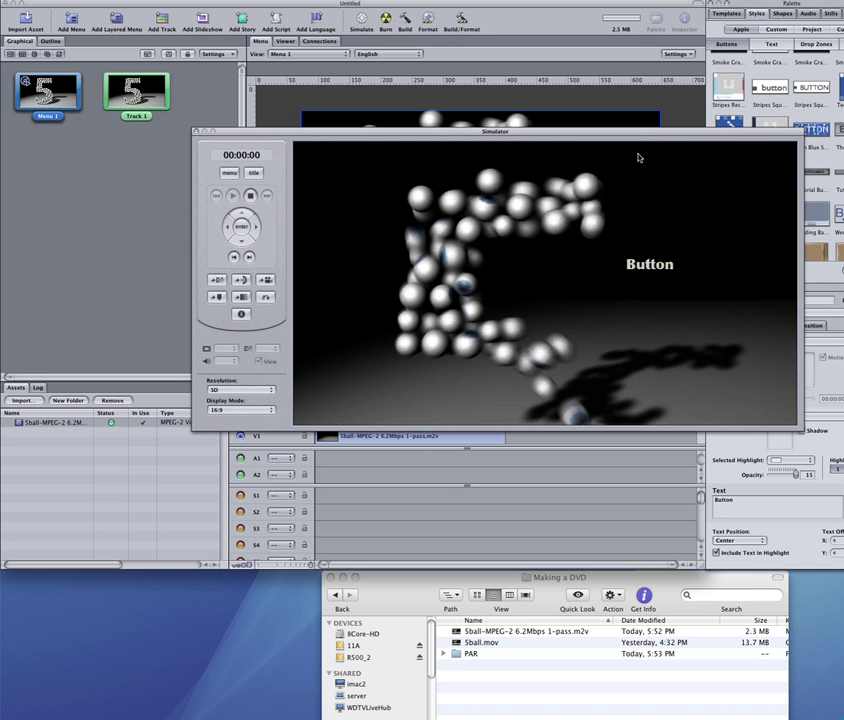
drag(637, 156, 529, 265)
click(555, 200)
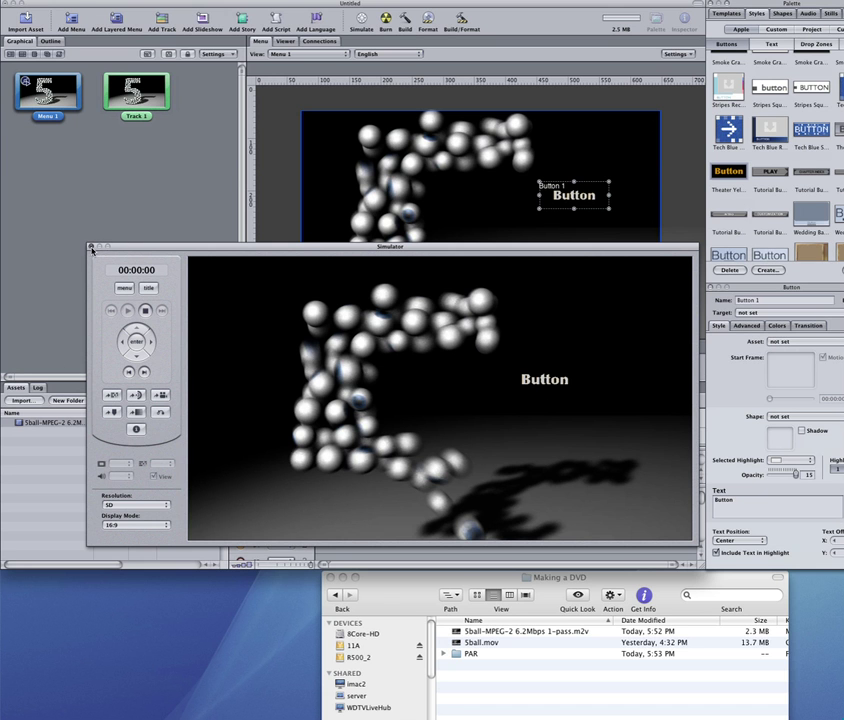
click(92, 249)
Step: Move Button 1 up beside the top of the 5 in Menu 1 and set its text to "Movie 1"
drag(578, 203, 591, 156)
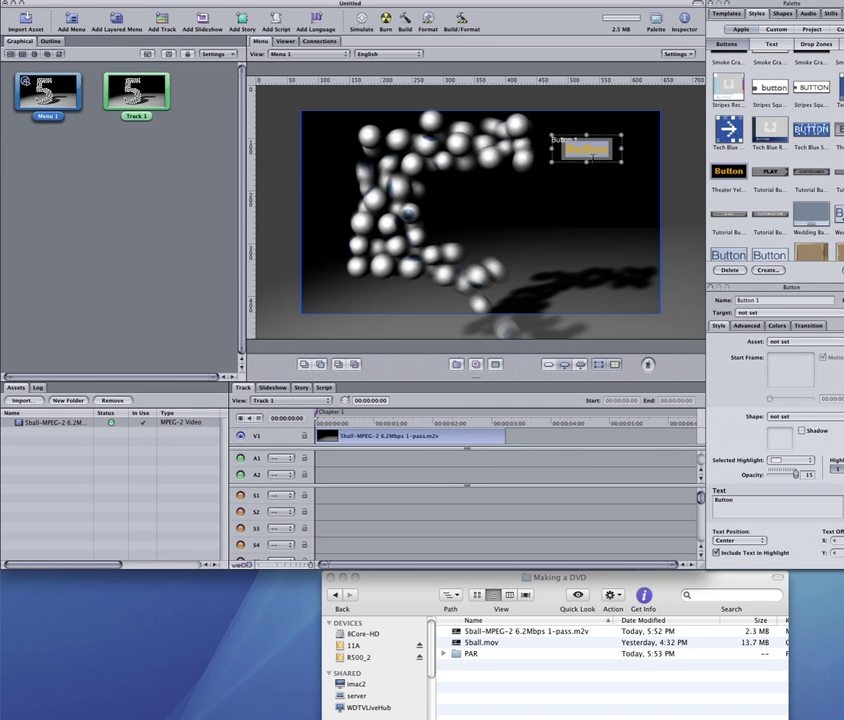
text(Movie 1)
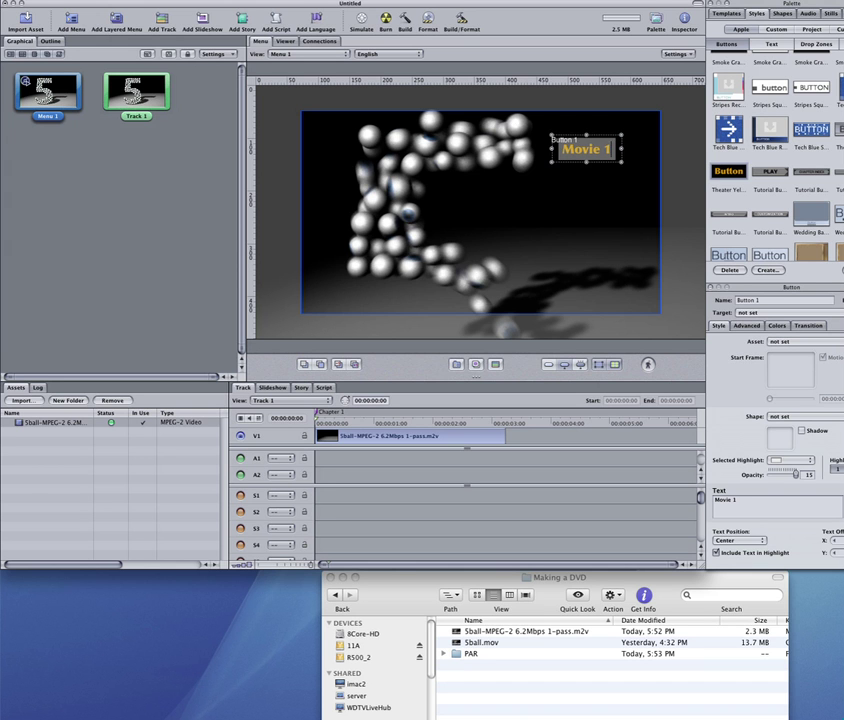
click(616, 183)
click(590, 150)
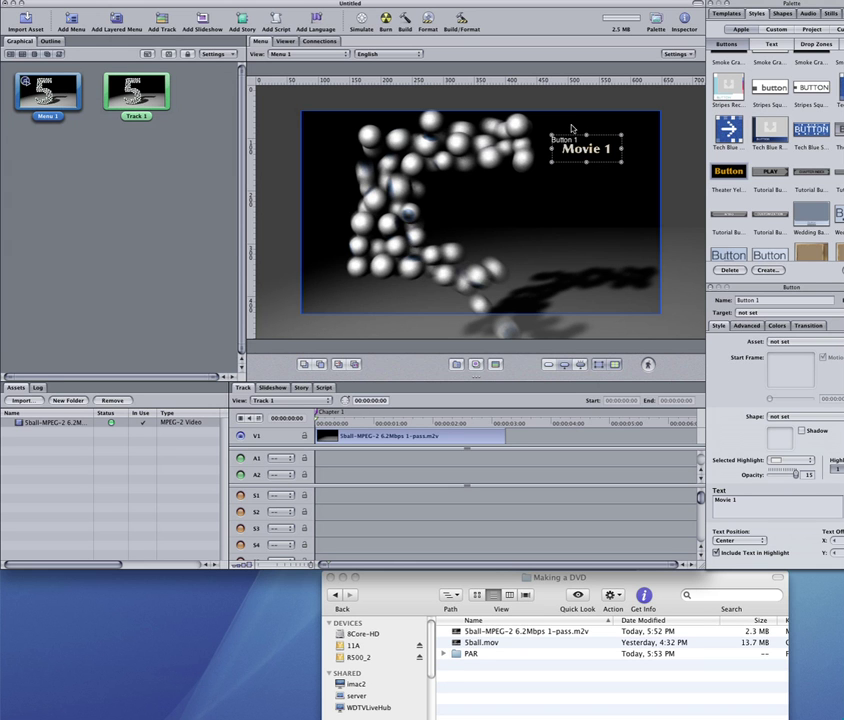
Step: Rename Track 1 as "Movie 1" in the project's graphical view
drag(137, 88, 143, 94)
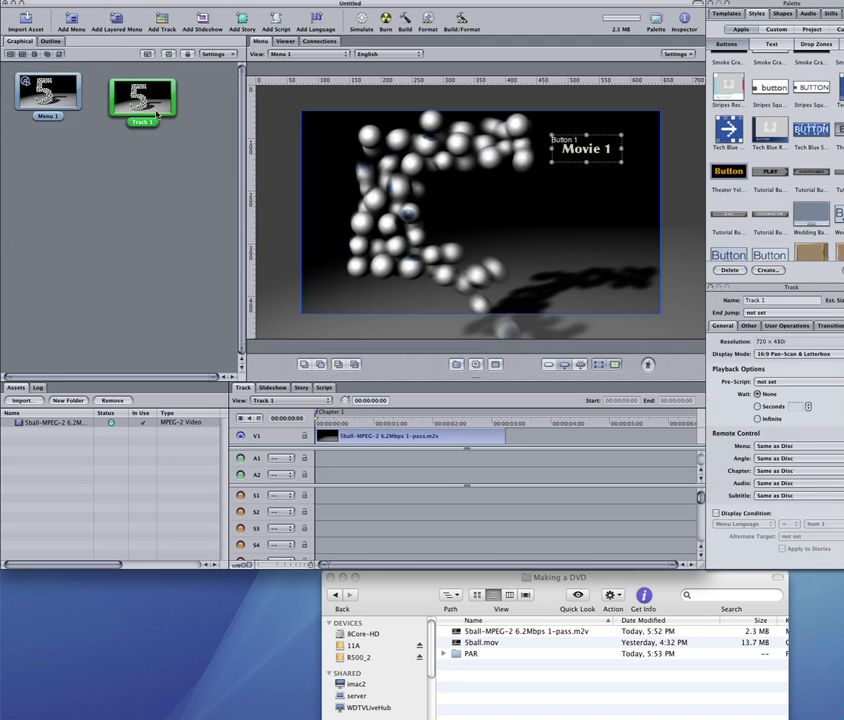
click(276, 401)
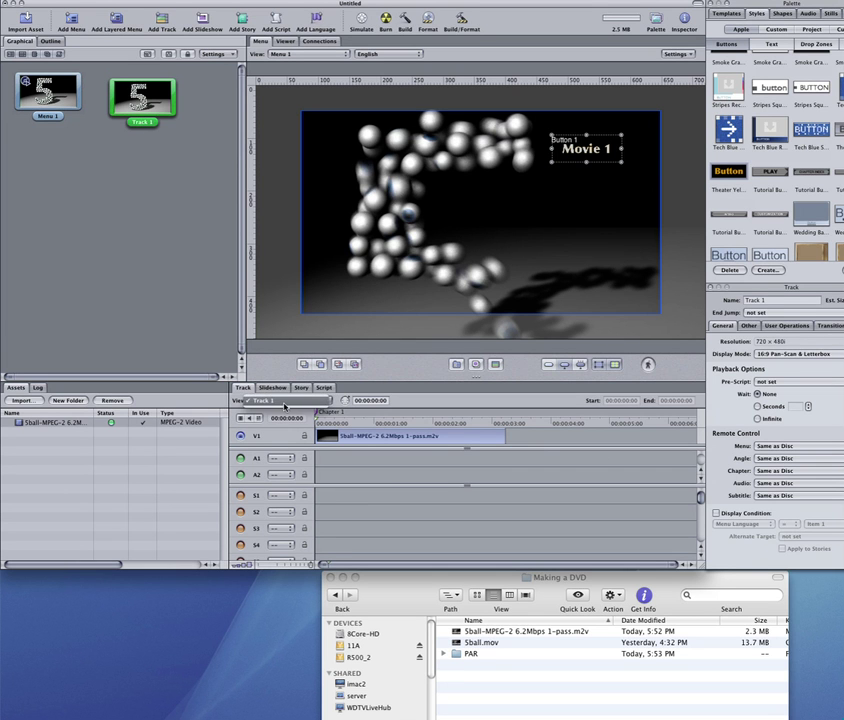
click(507, 439)
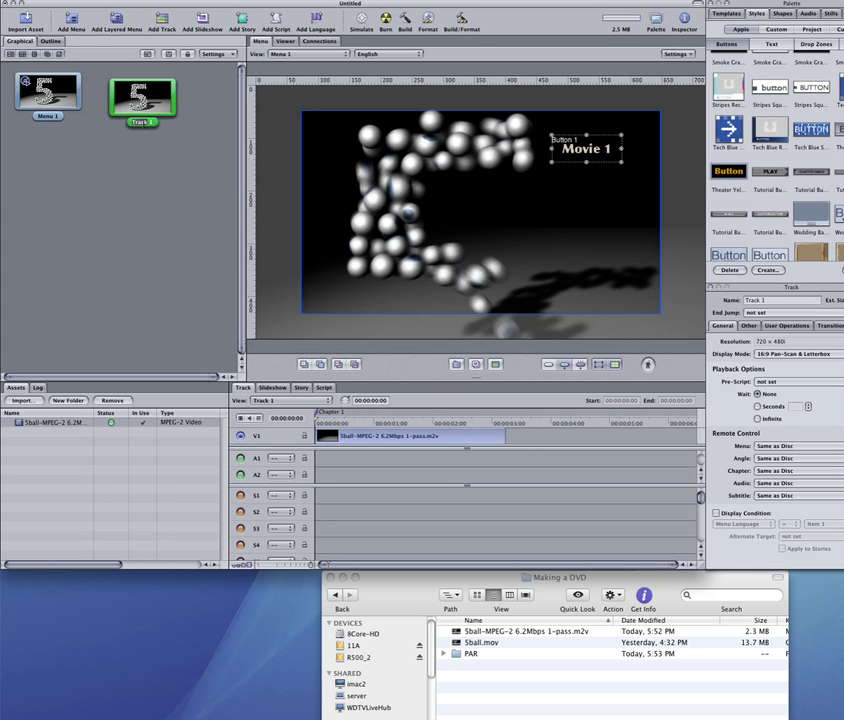
text(Movie 1)
key(Return)
click(144, 193)
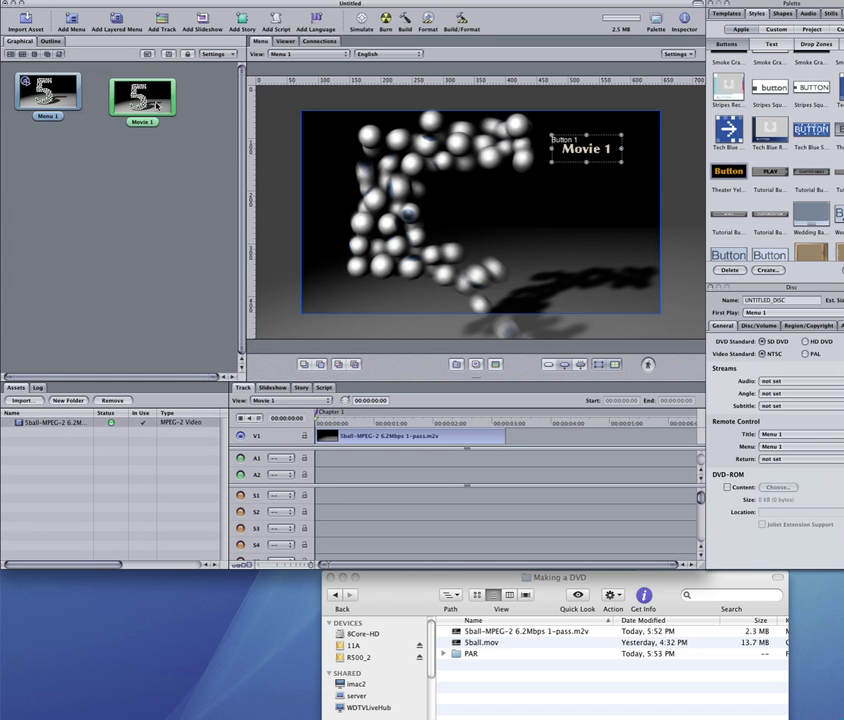
Step: Set the target of Button 1 in Menu 1 to the Movie 1 track
click(604, 149)
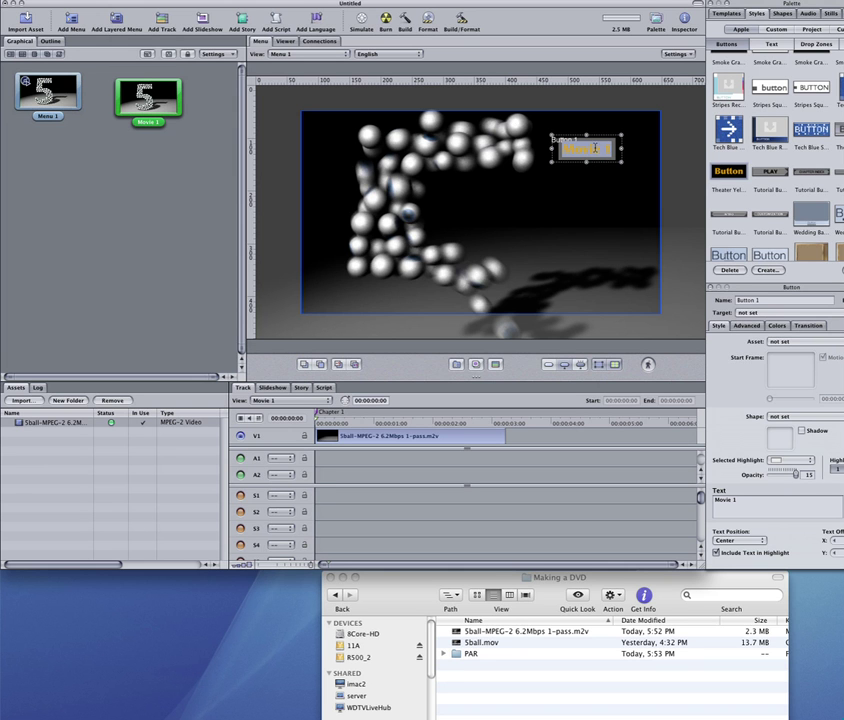
drag(786, 287, 750, 288)
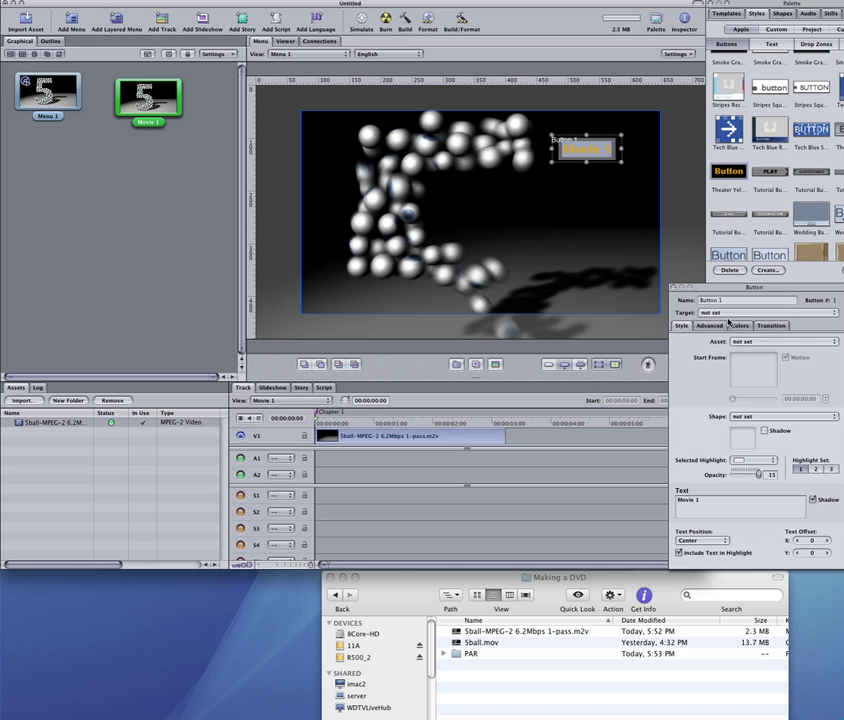
click(712, 314)
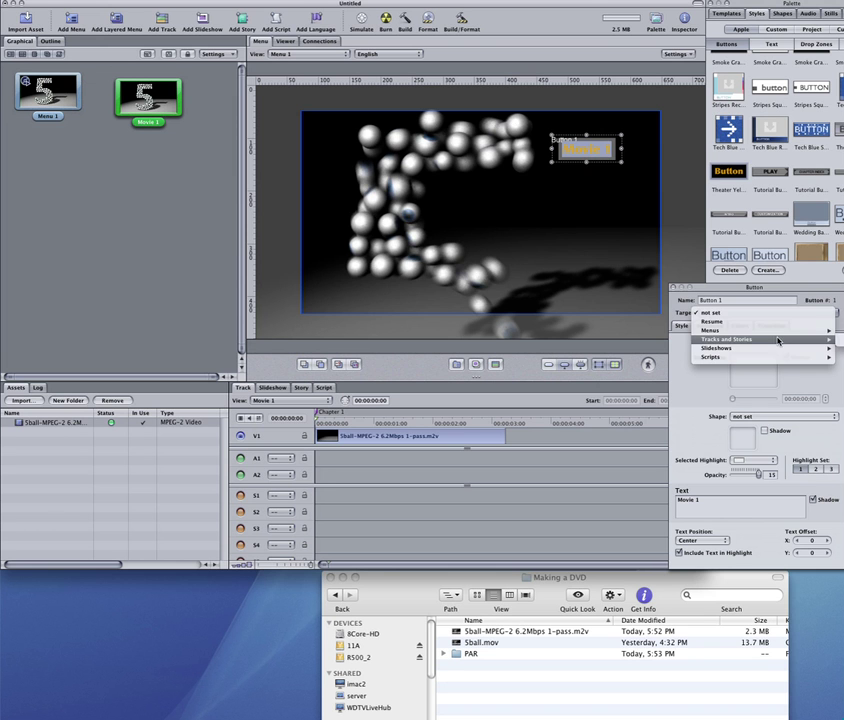
click(750, 288)
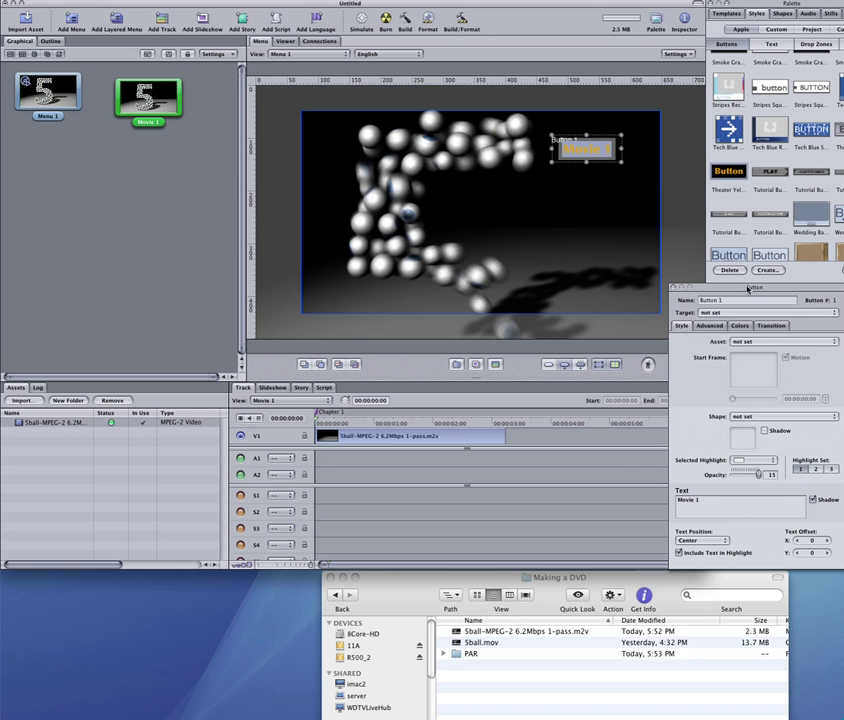
drag(750, 288, 612, 280)
click(568, 304)
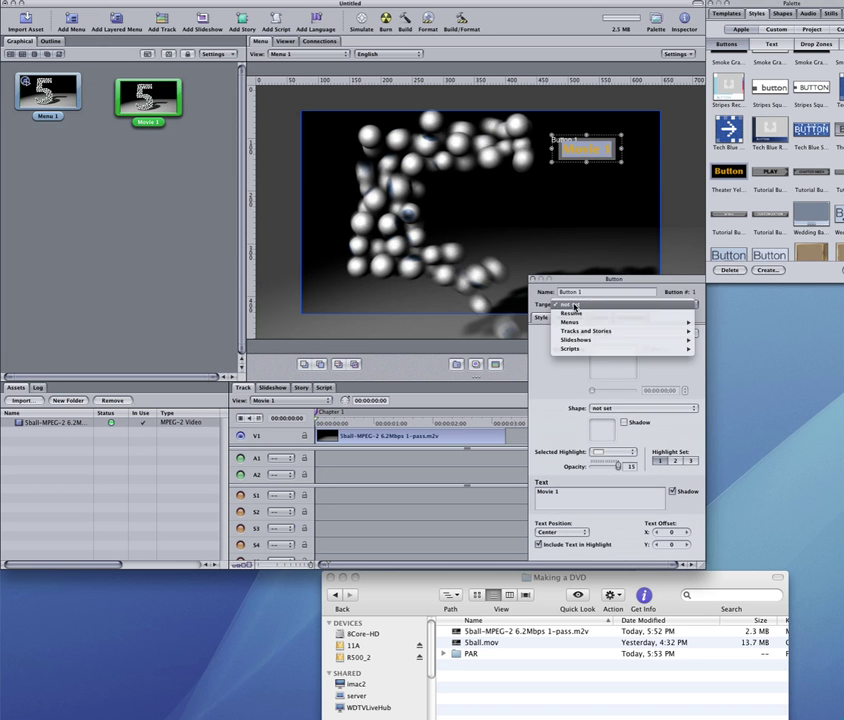
mouse_move(575, 333)
mouse_move(724, 333)
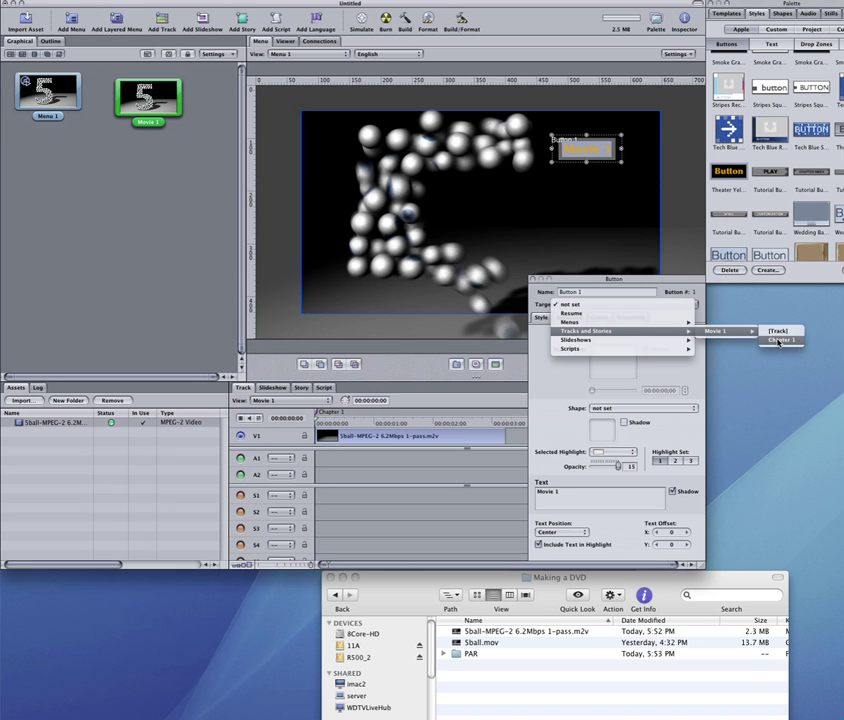
click(779, 341)
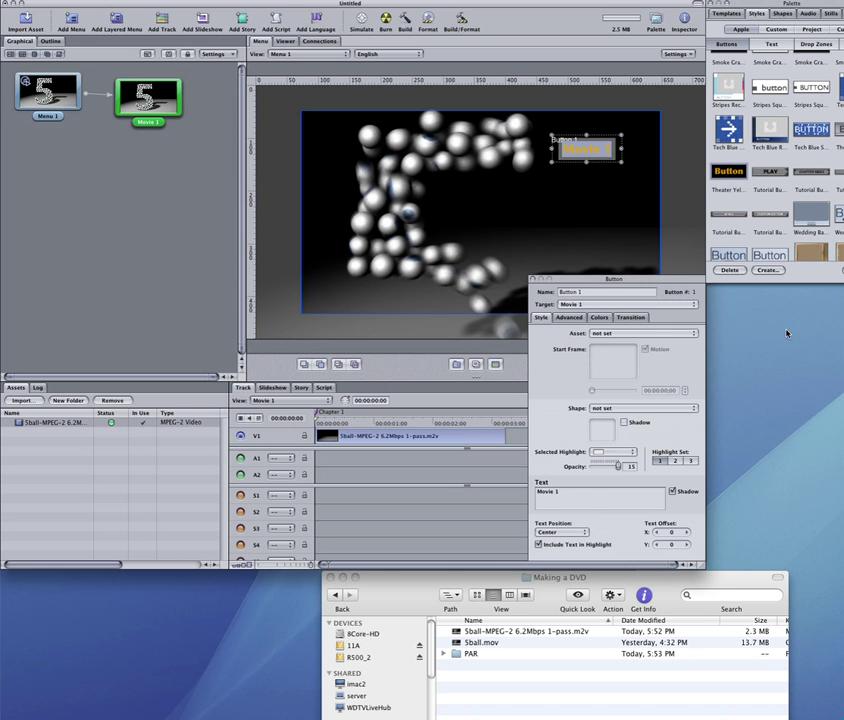
drag(636, 280, 759, 288)
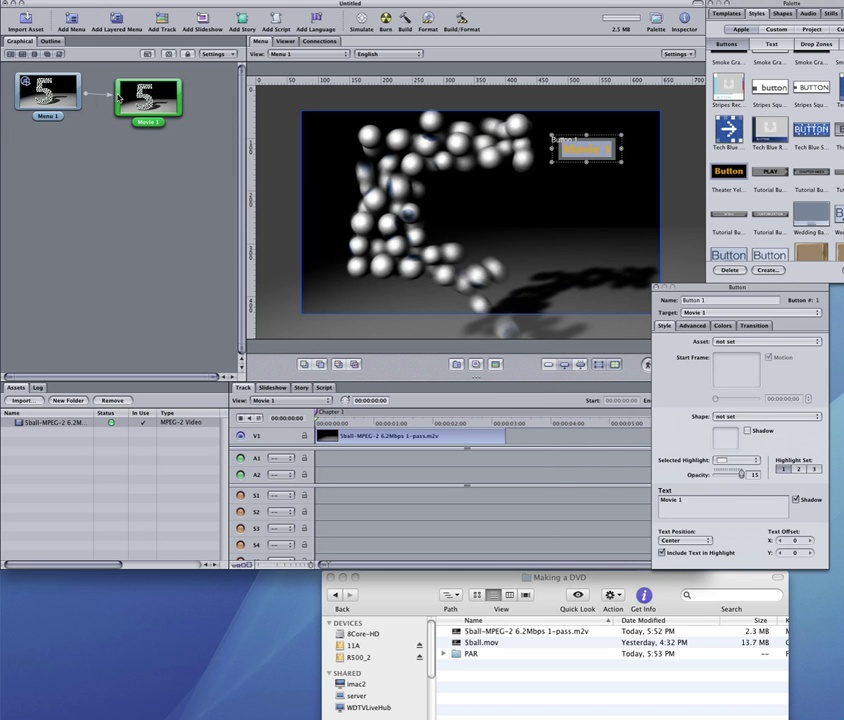
Step: Add a second chapter marker to the Movie 1 track at about 00:00:01:12
click(375, 424)
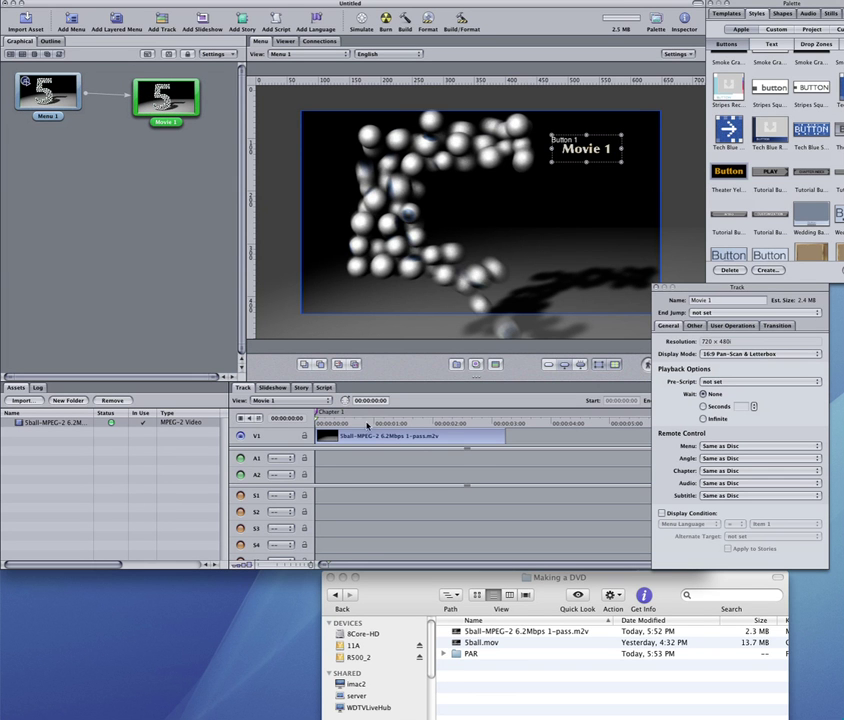
drag(367, 424, 408, 428)
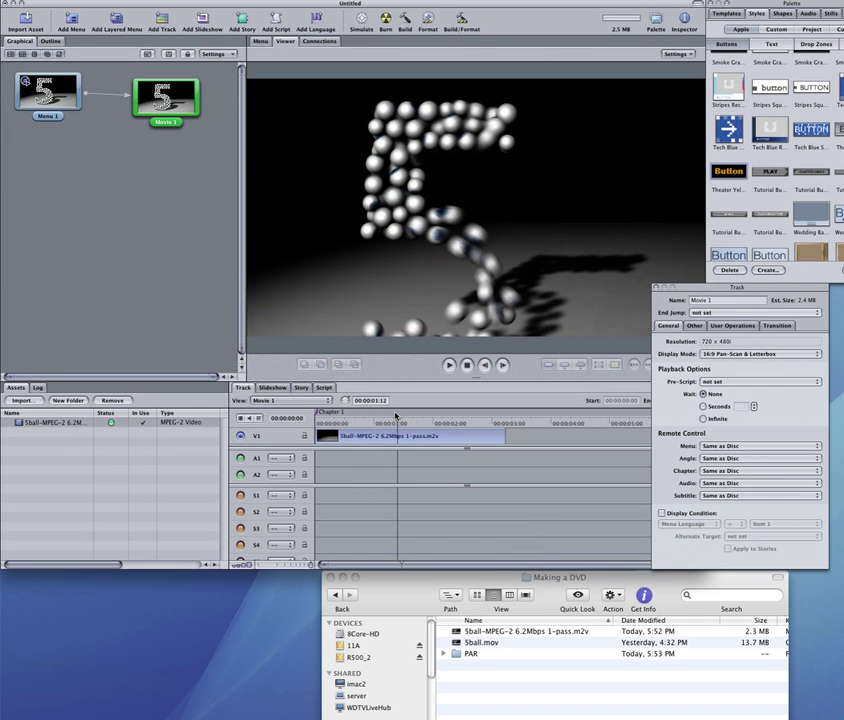
click(398, 414)
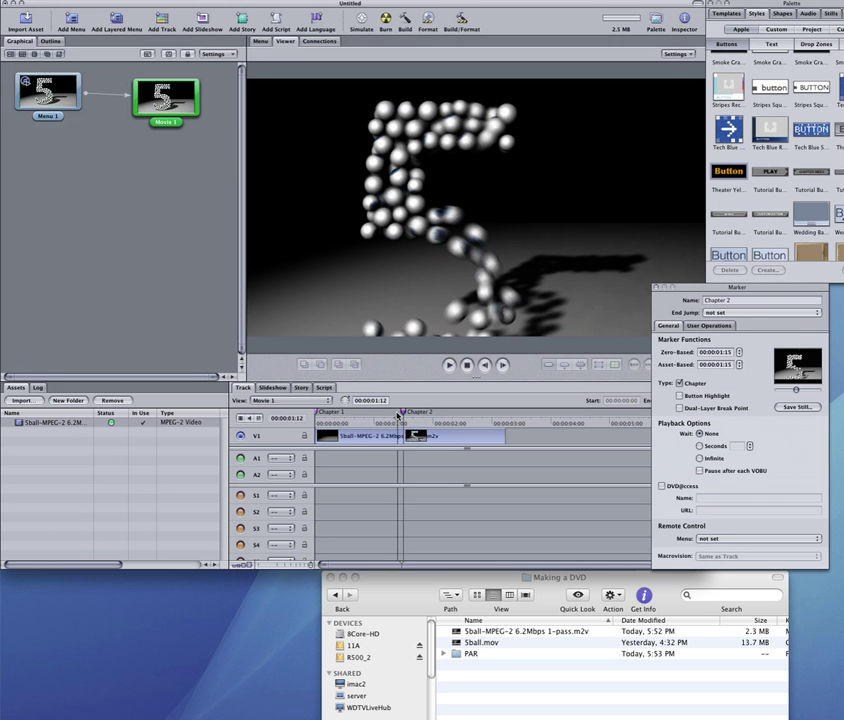
mouse_move(403, 414)
mouse_down()
mouse_move(373, 412)
mouse_move(403, 413)
mouse_up()
Step: Change the target of Button 1 in Menu 1 to Chapter 2 of Movie 1
double_click(45, 108)
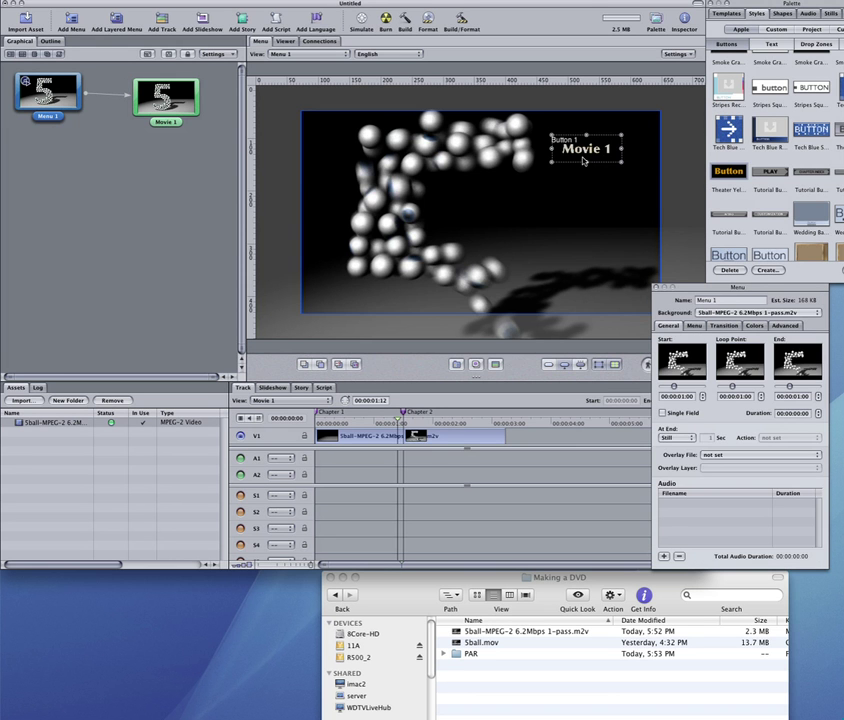
click(585, 150)
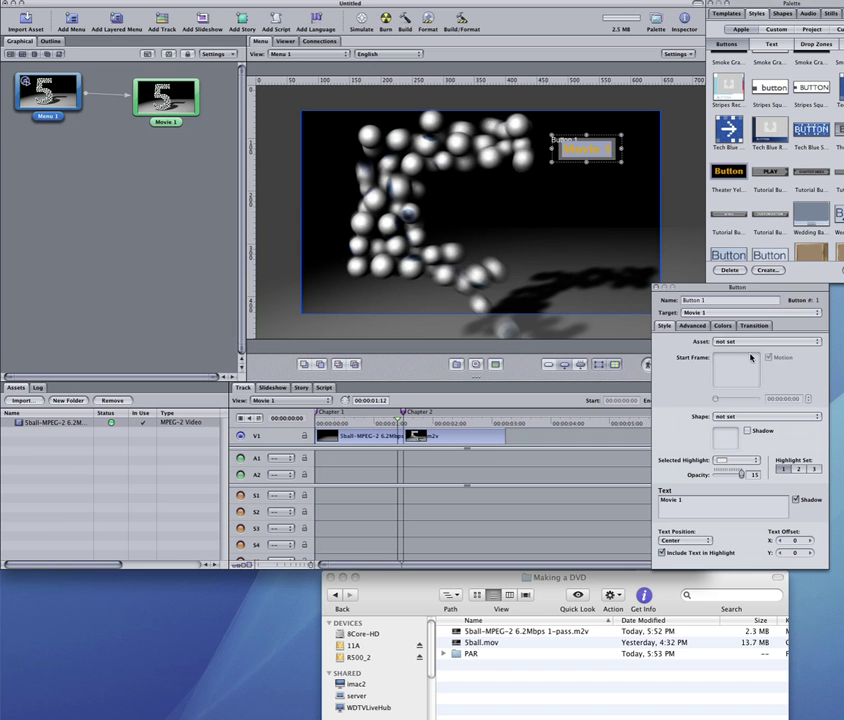
click(695, 313)
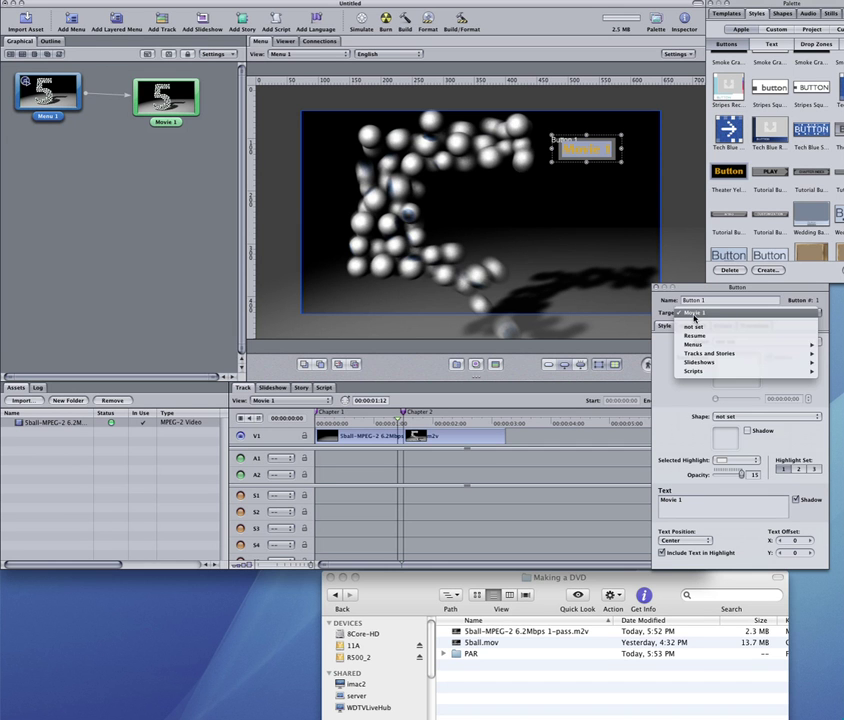
mouse_move(700, 344)
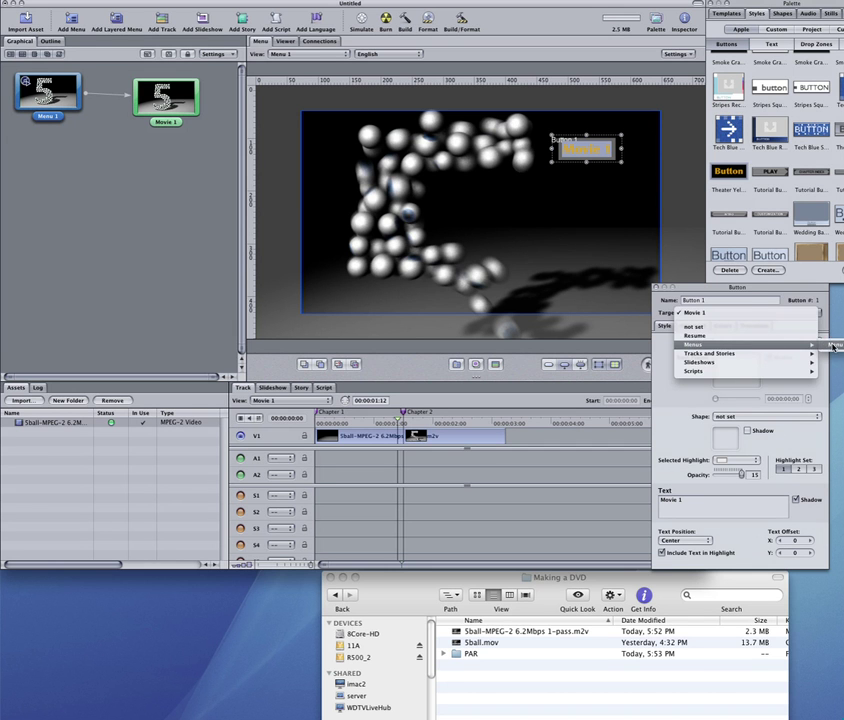
click(737, 287)
drag(737, 287, 546, 273)
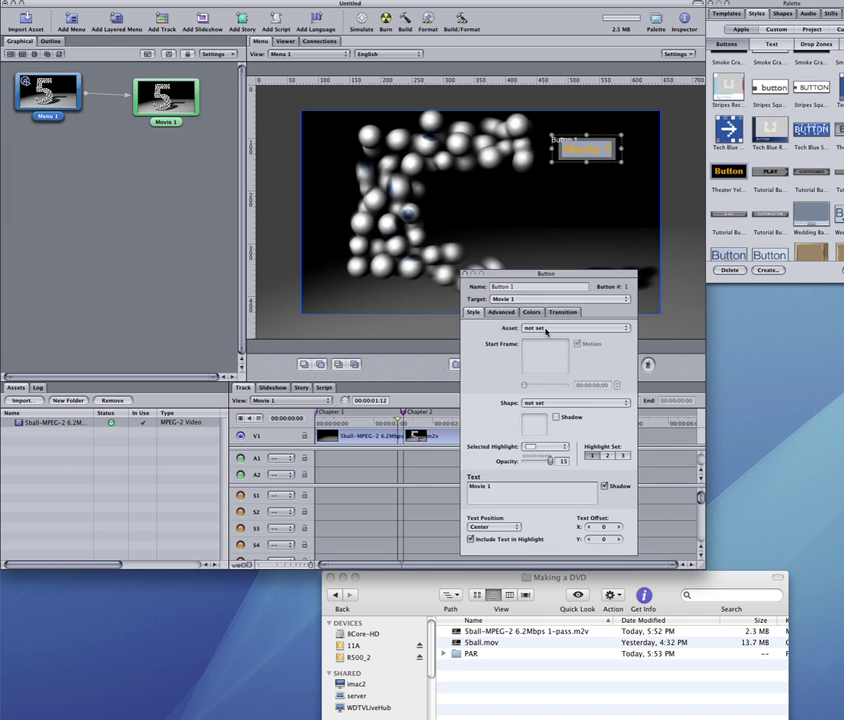
click(546, 328)
click(533, 328)
click(503, 300)
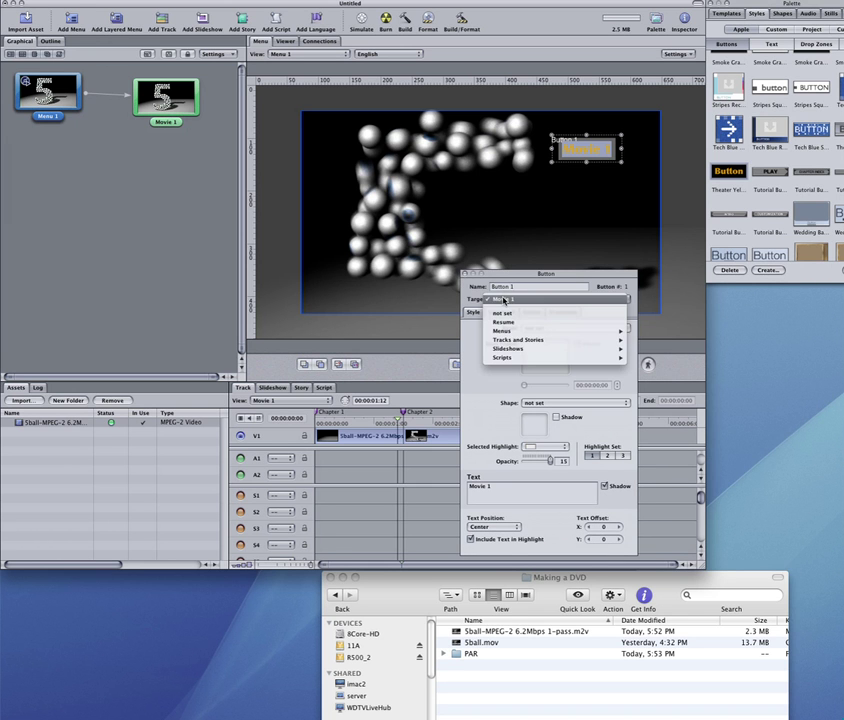
mouse_move(655, 340)
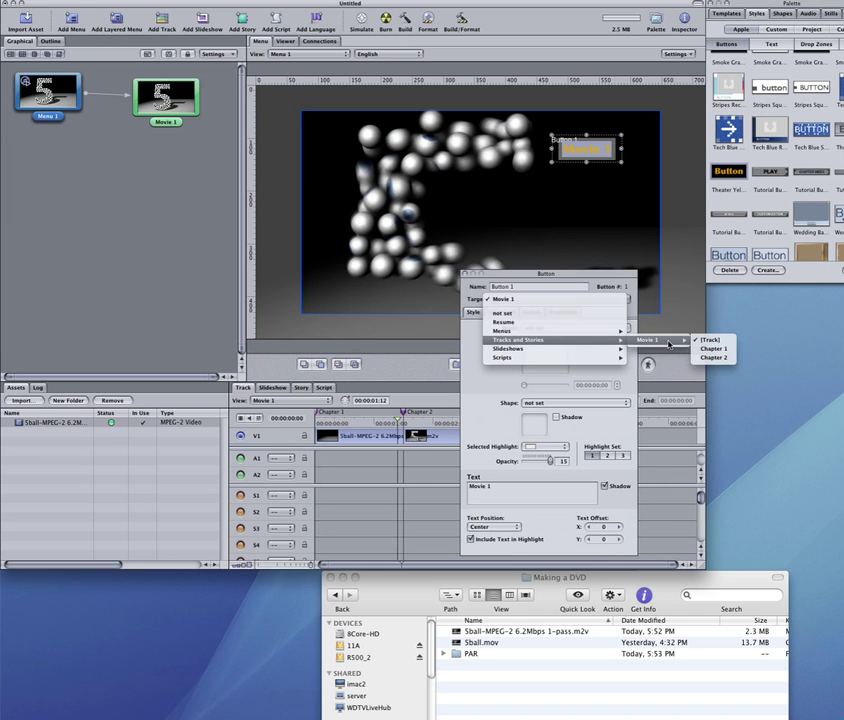
click(731, 362)
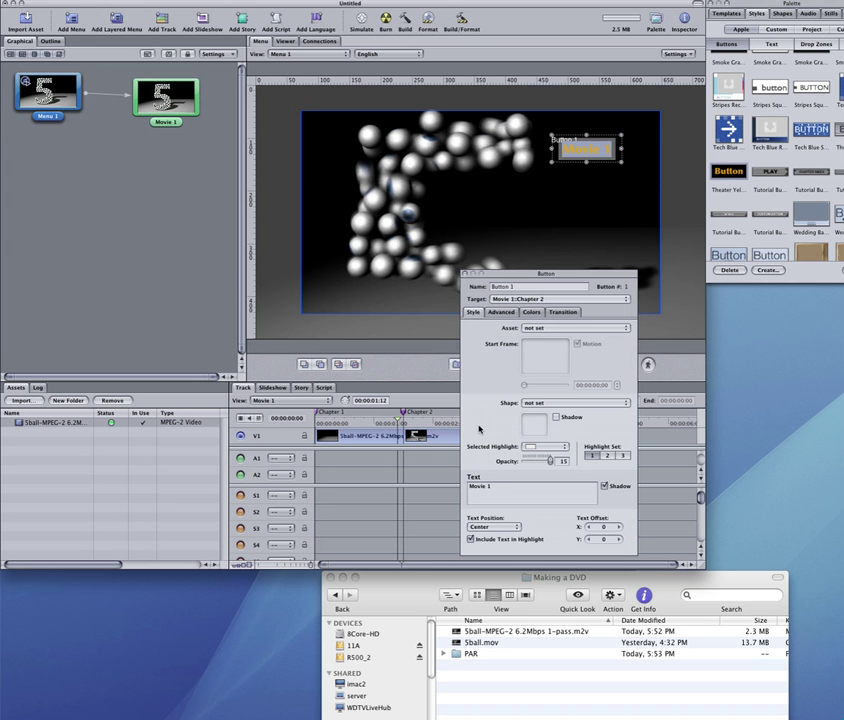
click(405, 413)
Step: Point Button 1 back at the whole Movie 1 track instead of a single chapter
click(545, 299)
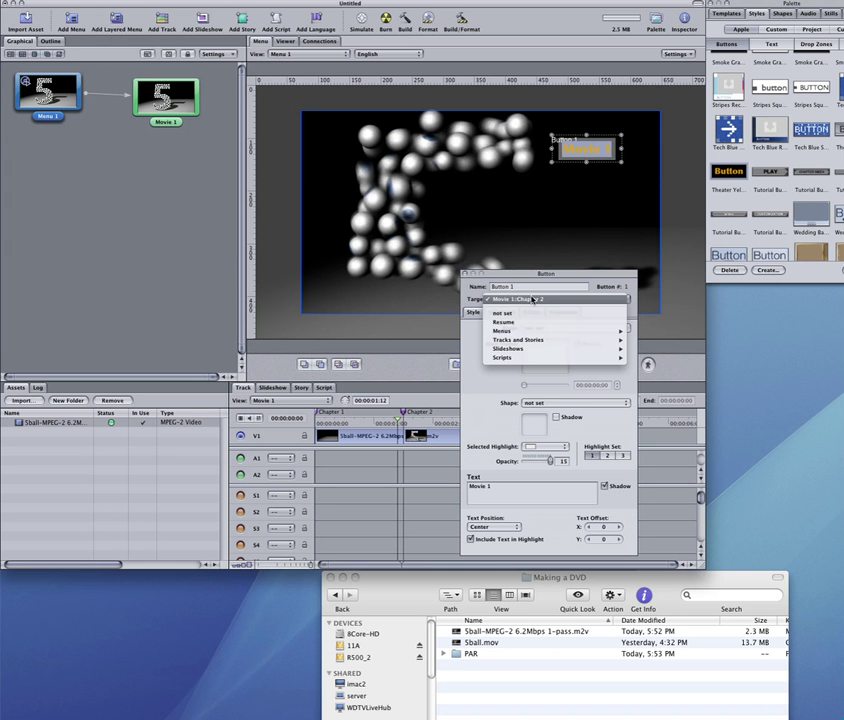
mouse_move(528, 333)
mouse_move(670, 331)
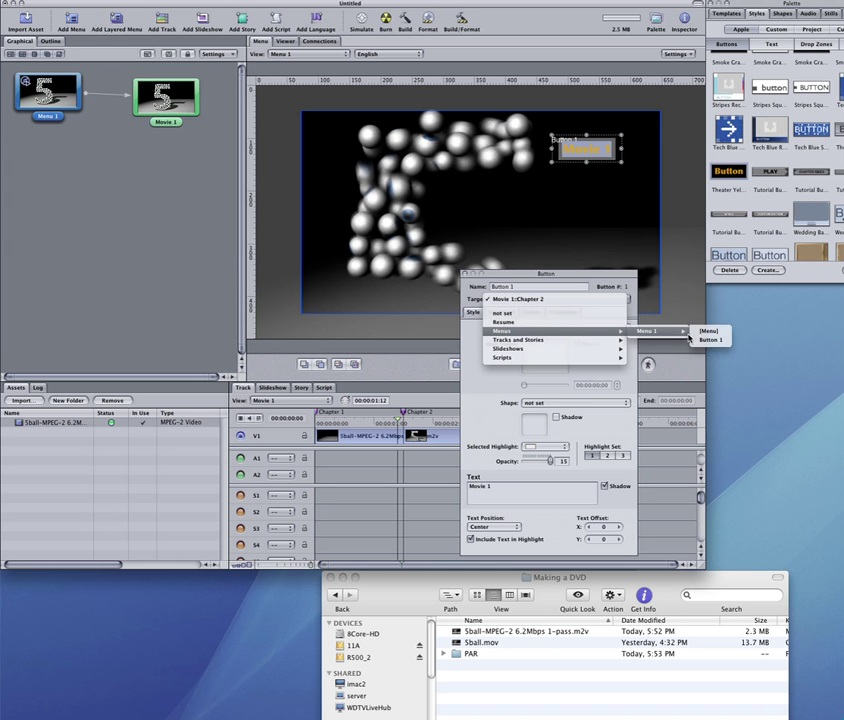
mouse_move(560, 340)
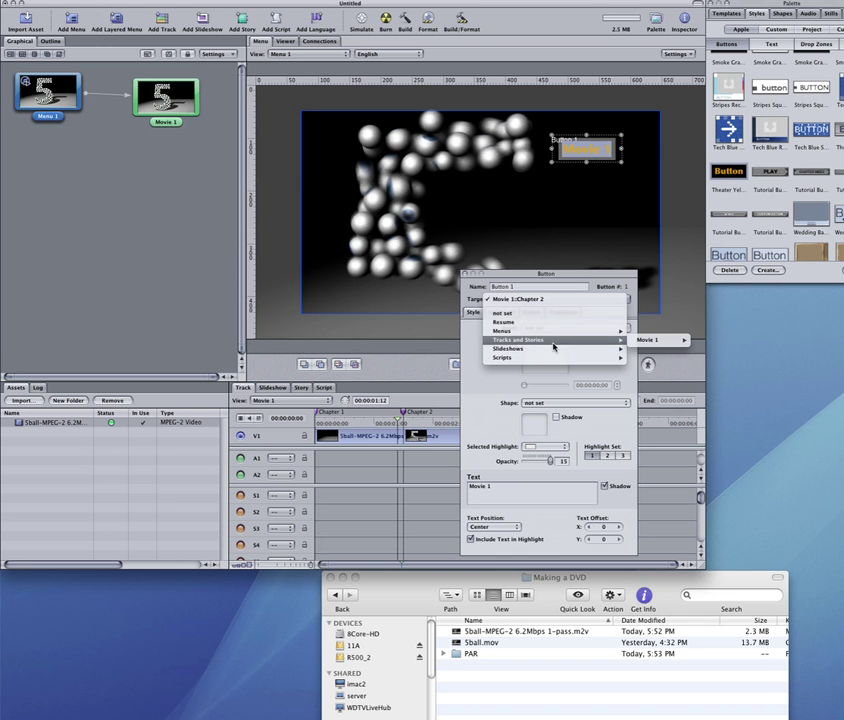
click(702, 339)
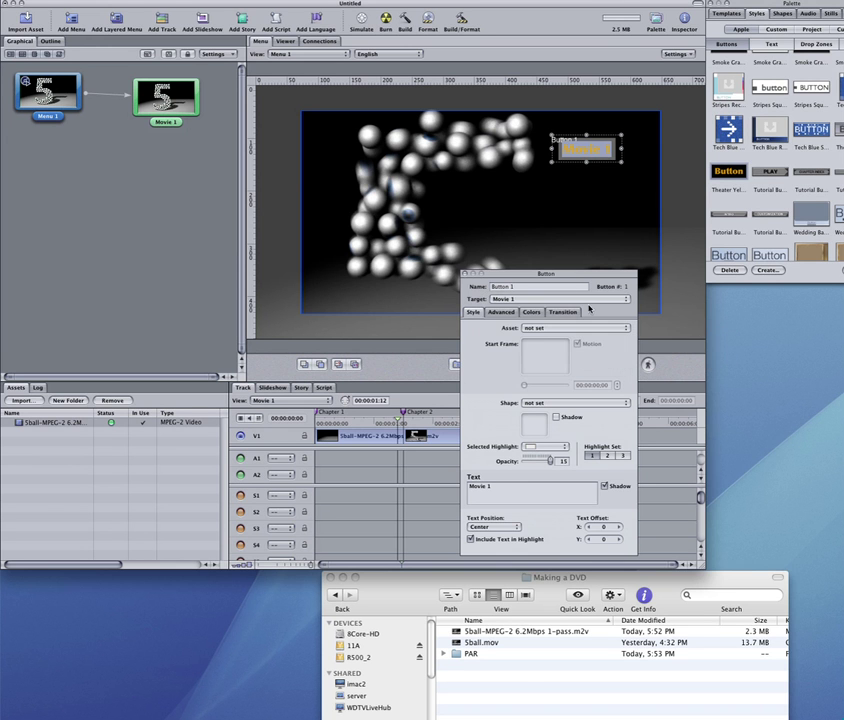
drag(539, 274, 776, 313)
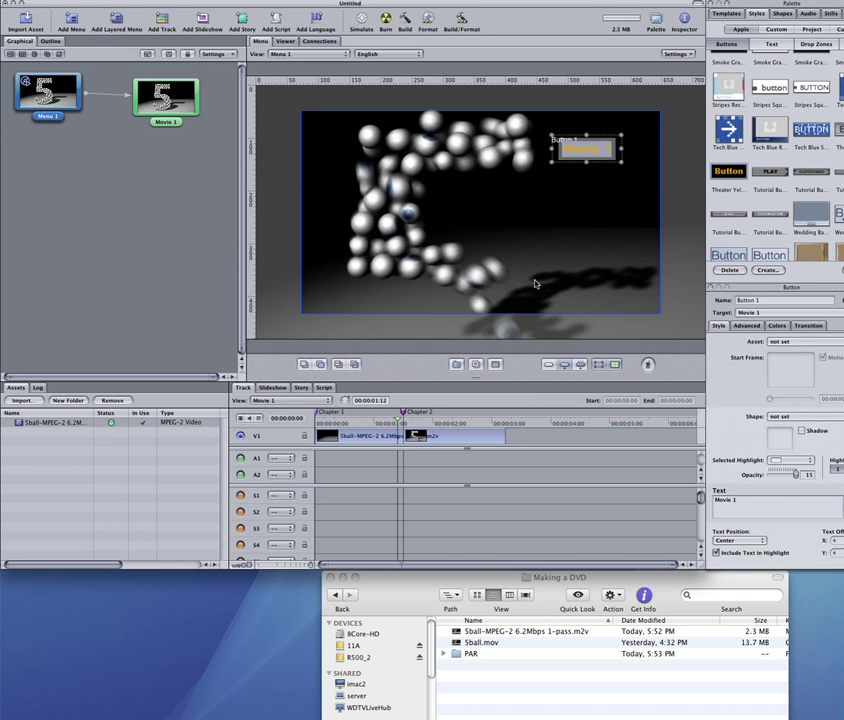
Step: Simulate the disc from Menu 1, play the video through the Movie 1 button, and close the simulator
click(486, 262)
click(357, 19)
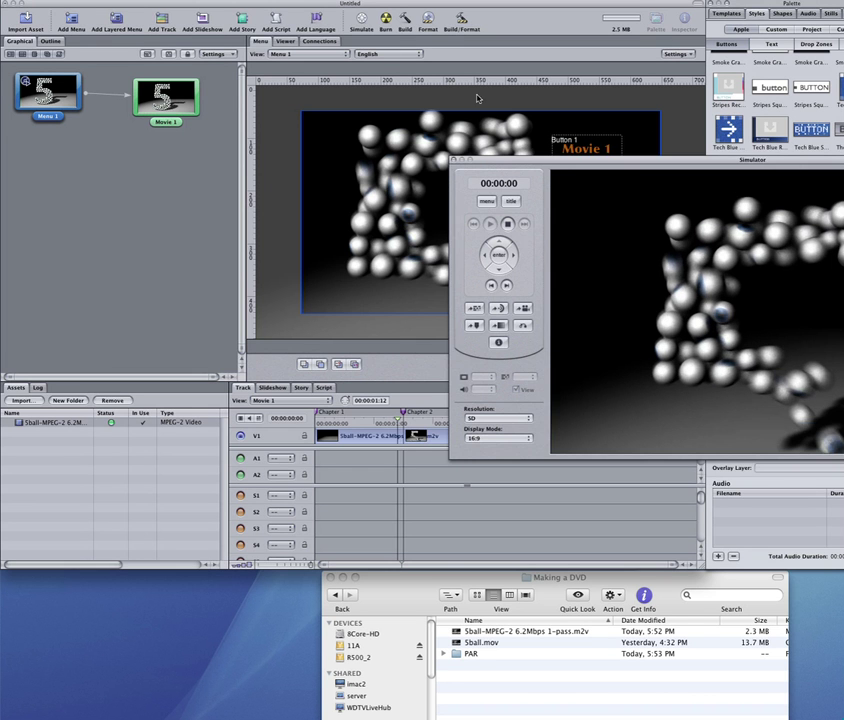
drag(595, 160, 267, 148)
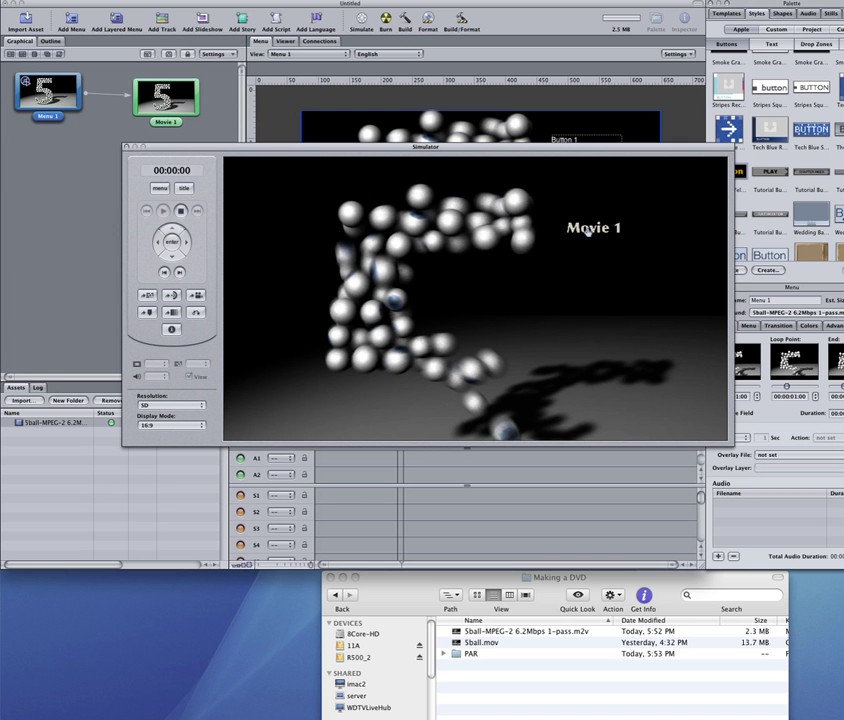
click(590, 229)
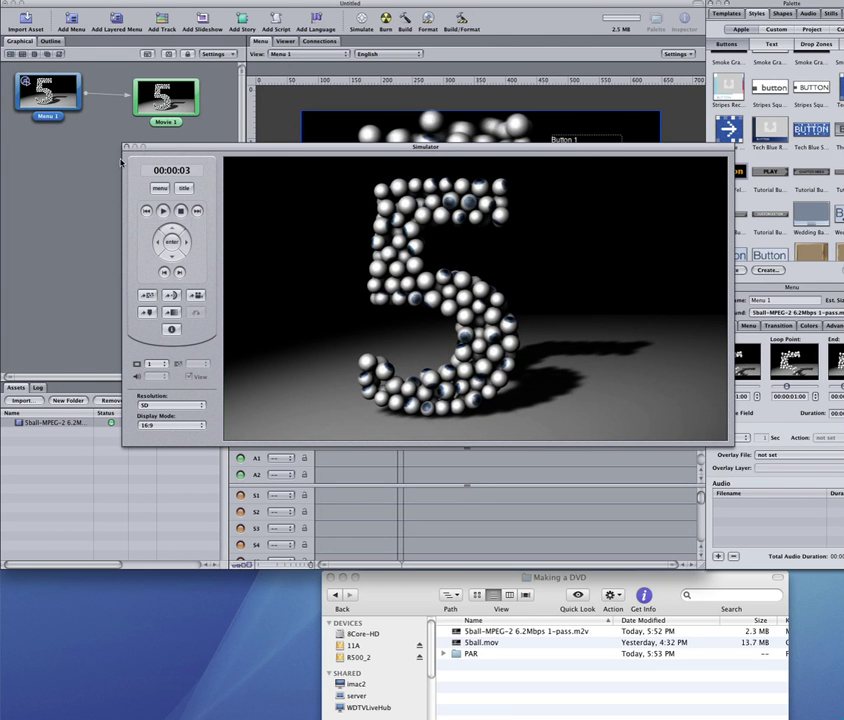
click(127, 150)
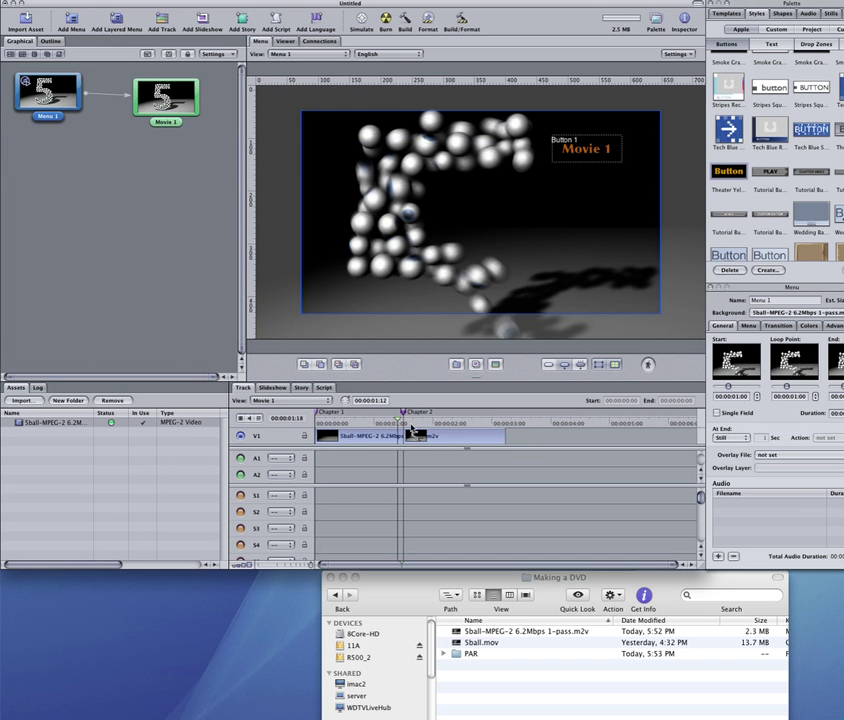
Step: Set the End Jump of the Movie 1 track to Menu 1, choosing the menu itself rather than its button
click(529, 443)
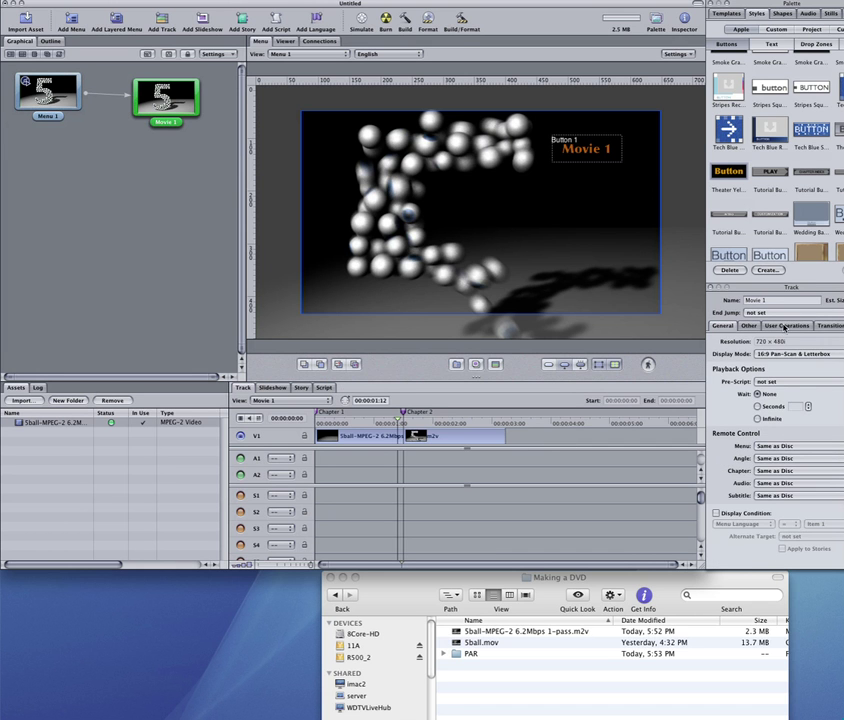
click(678, 279)
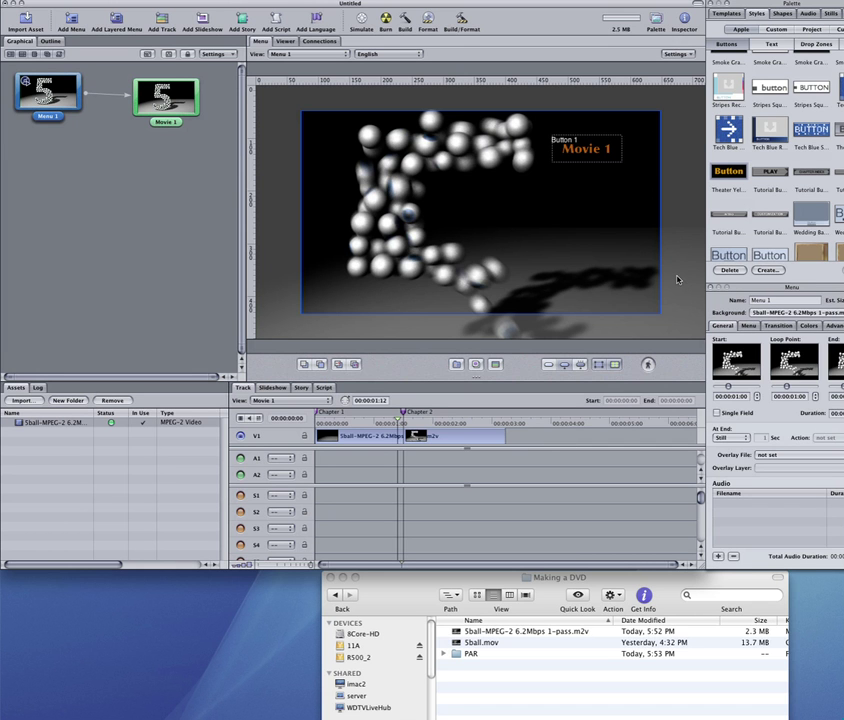
click(631, 464)
click(665, 256)
click(644, 445)
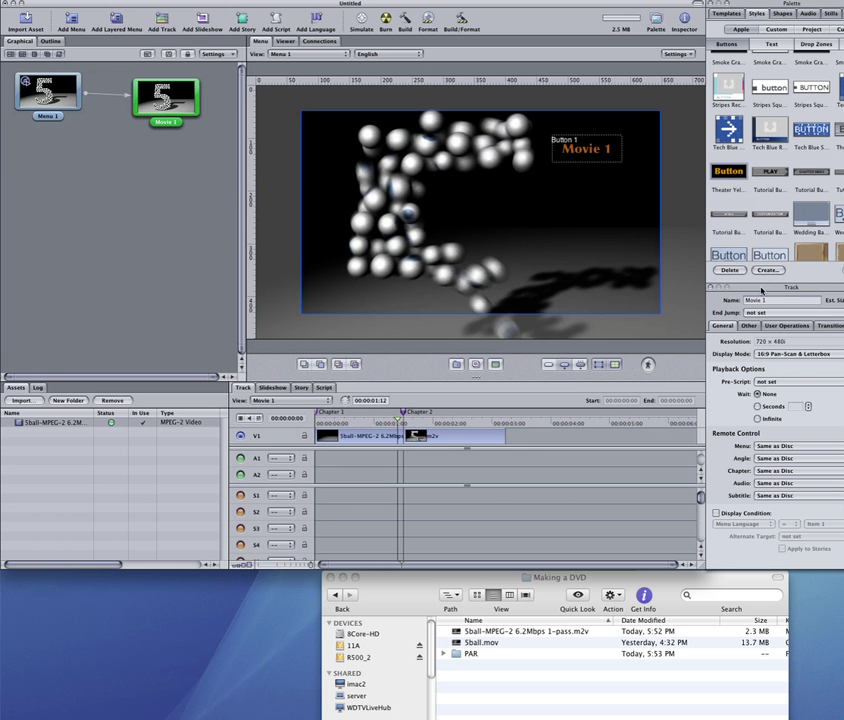
drag(762, 291, 713, 290)
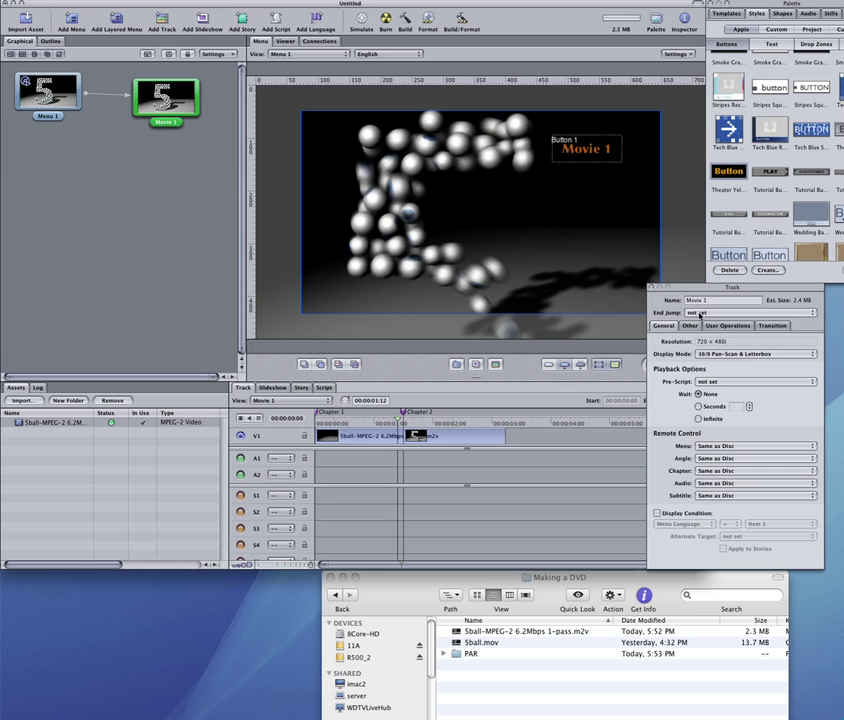
click(713, 313)
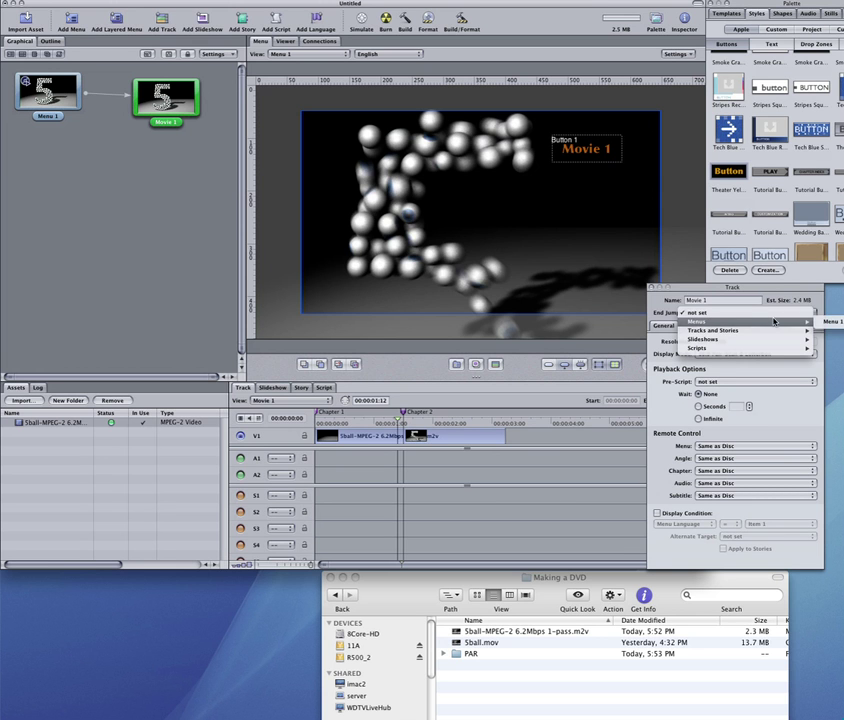
click(759, 287)
drag(759, 287, 619, 290)
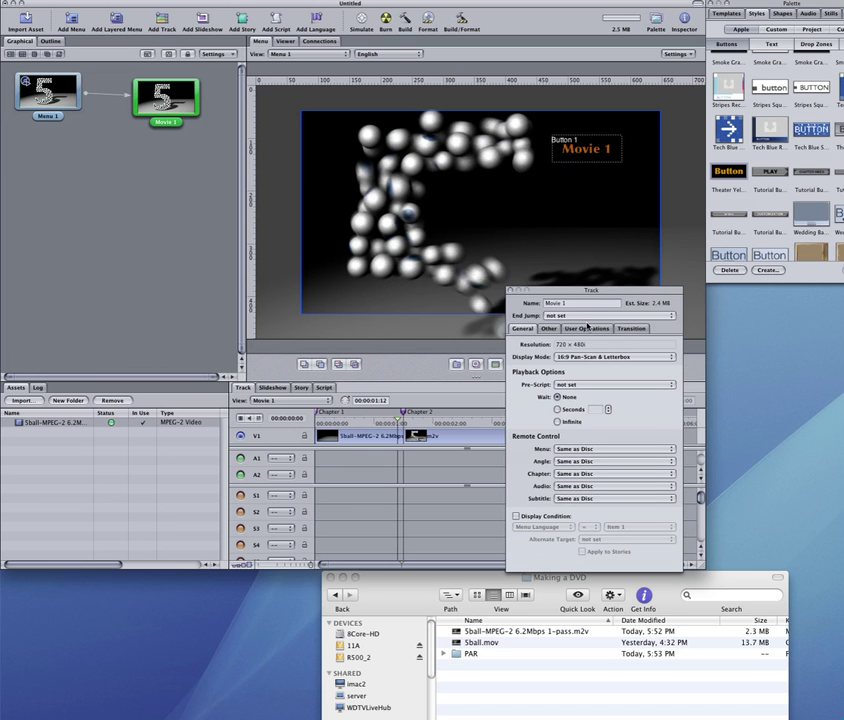
click(587, 317)
mouse_move(640, 325)
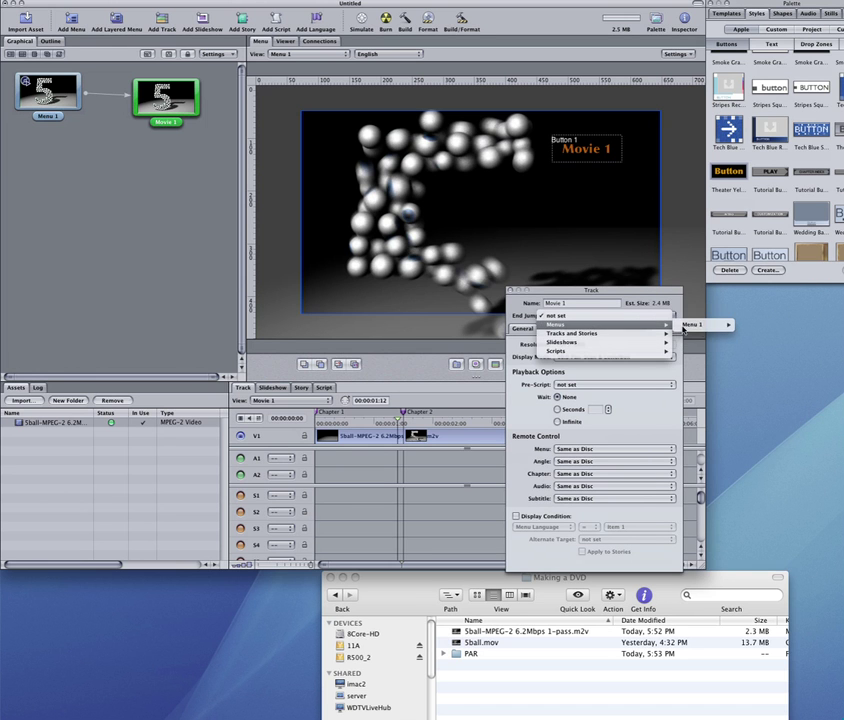
mouse_move(700, 328)
mouse_move(596, 338)
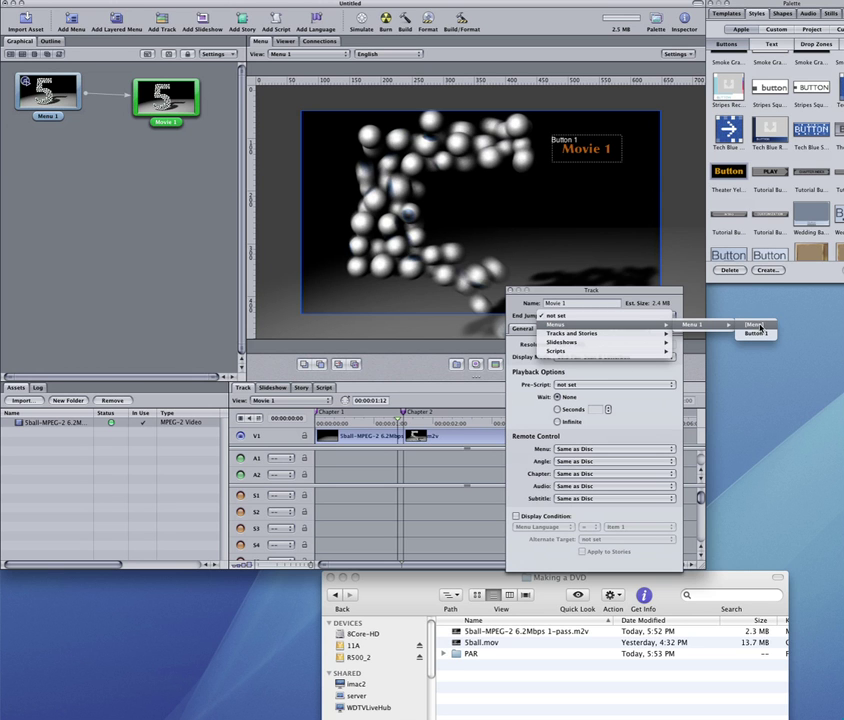
click(760, 328)
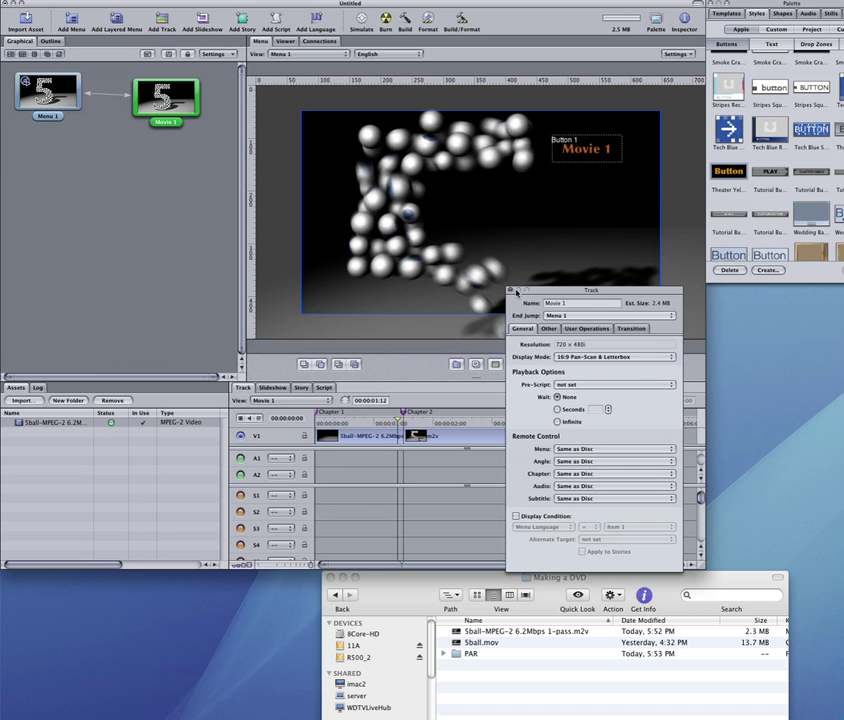
drag(591, 296, 792, 293)
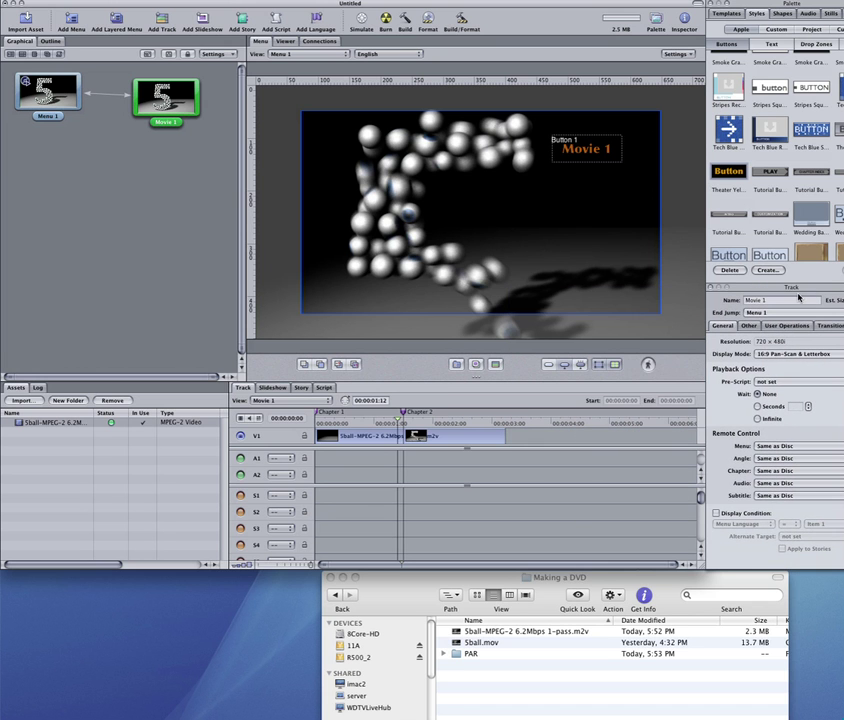
Step: Simulate the disc again to test the Movie 1 track's end jump to the menu, and close the simulator
click(358, 27)
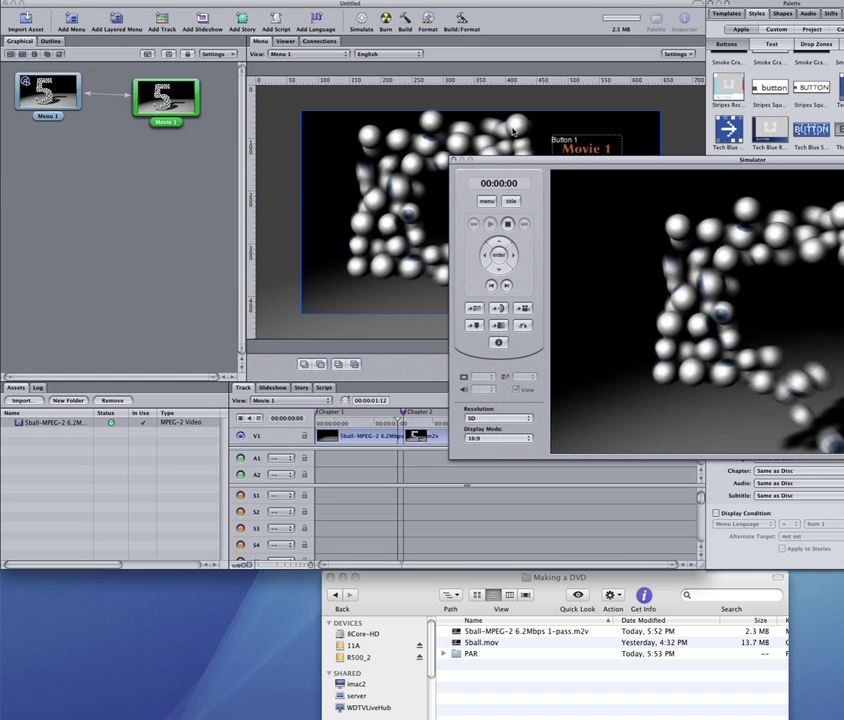
drag(582, 164, 239, 129)
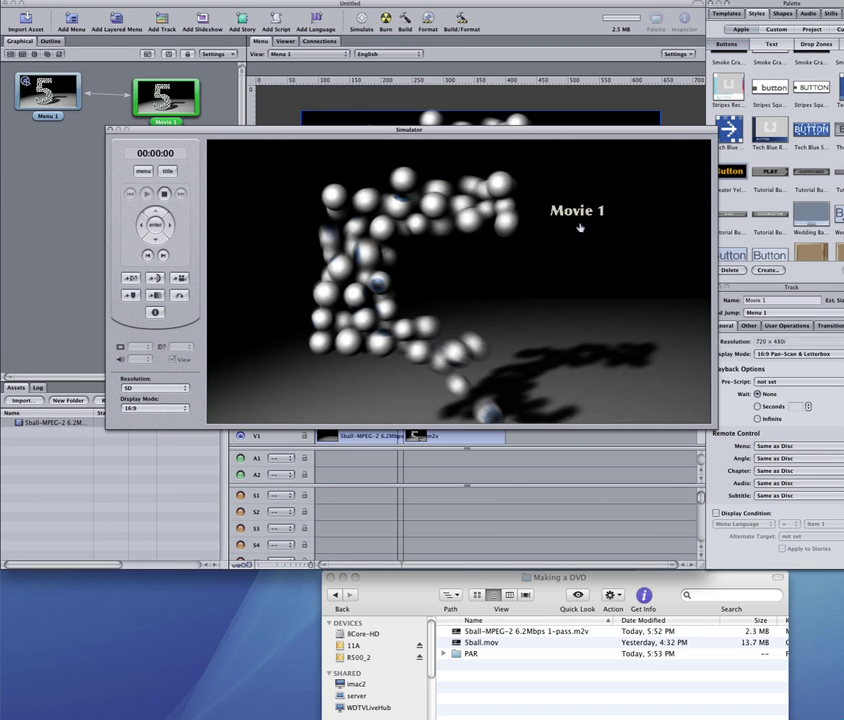
click(575, 212)
click(112, 129)
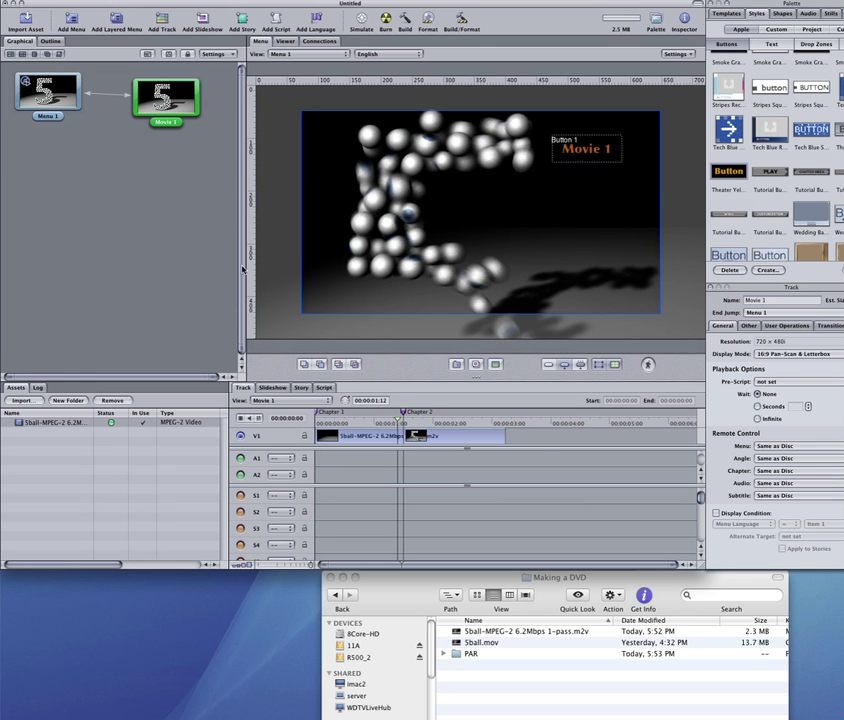
Step: Add a new track to the project and place its tile below Movie 1 in the graphical view
click(147, 186)
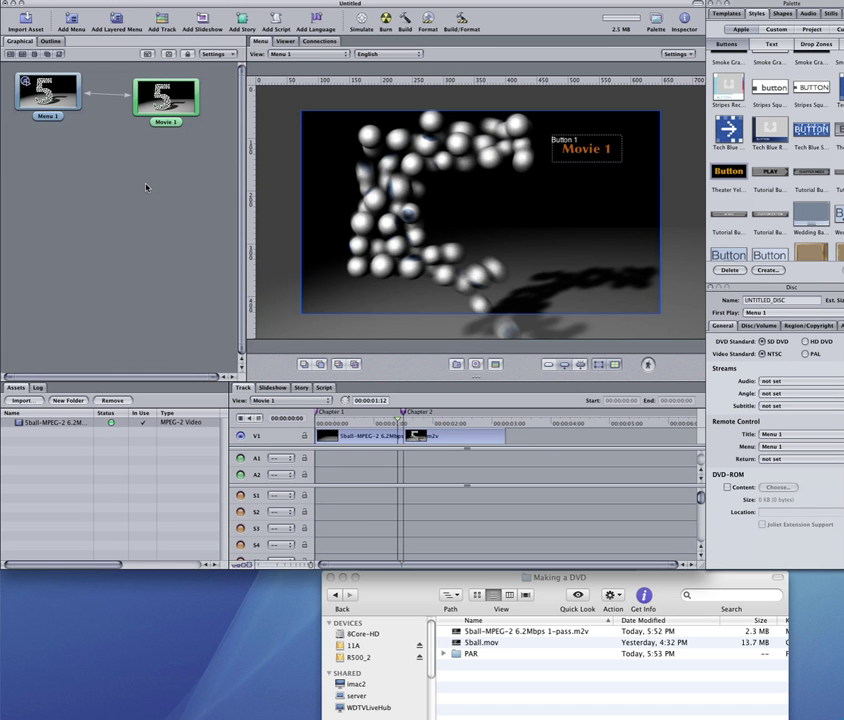
right_click(142, 162)
mouse_move(175, 181)
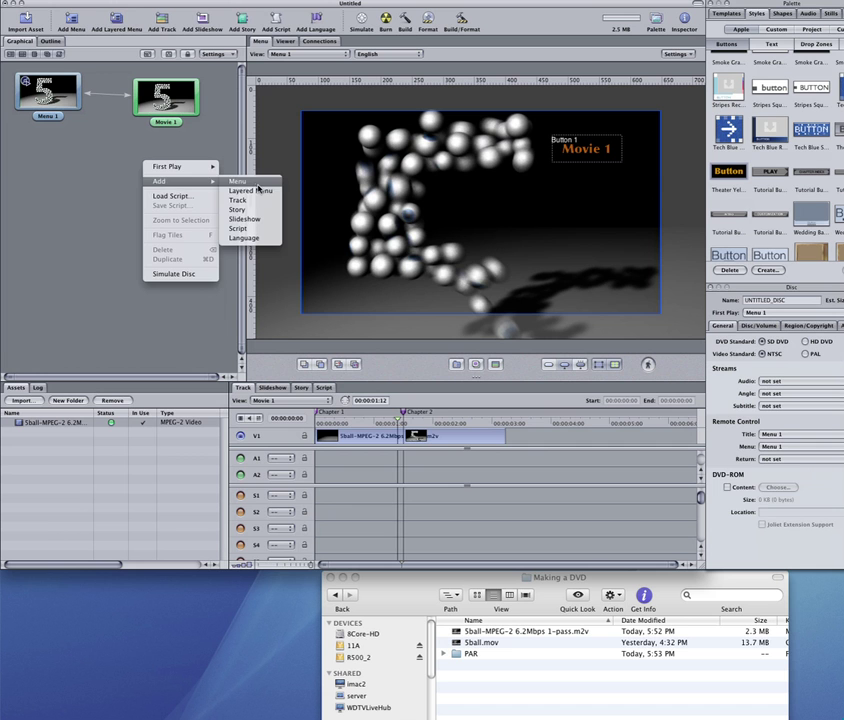
click(240, 200)
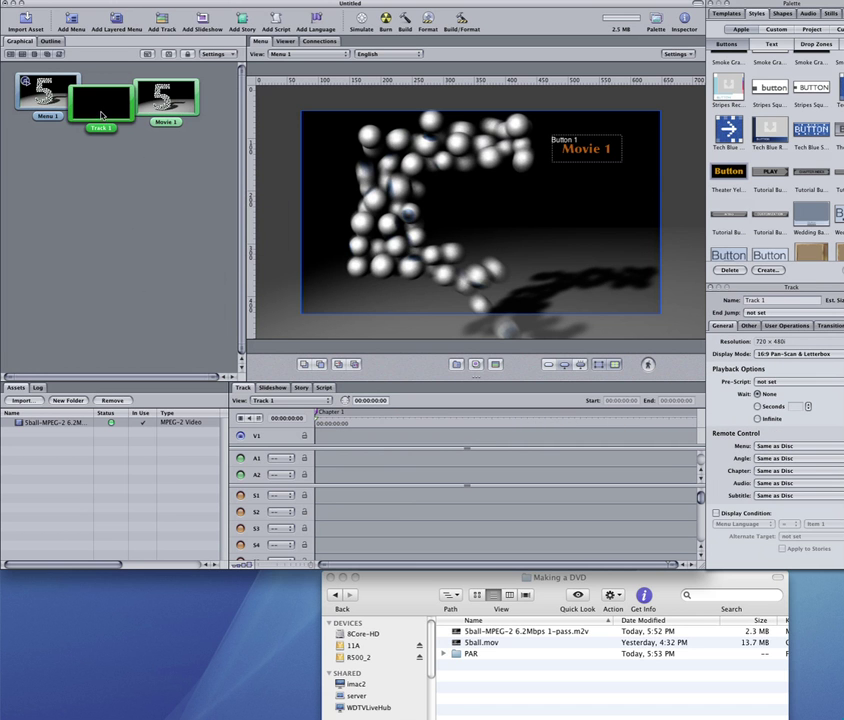
drag(101, 116, 167, 183)
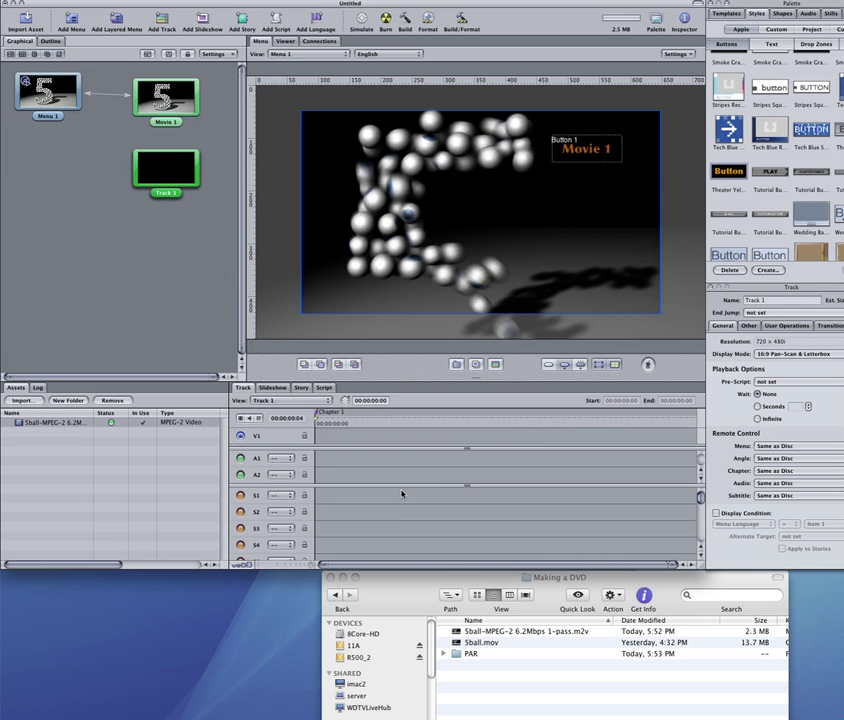
Step: View the Movie 1 track in the timeline, and return to the empty Track 1
click(34, 437)
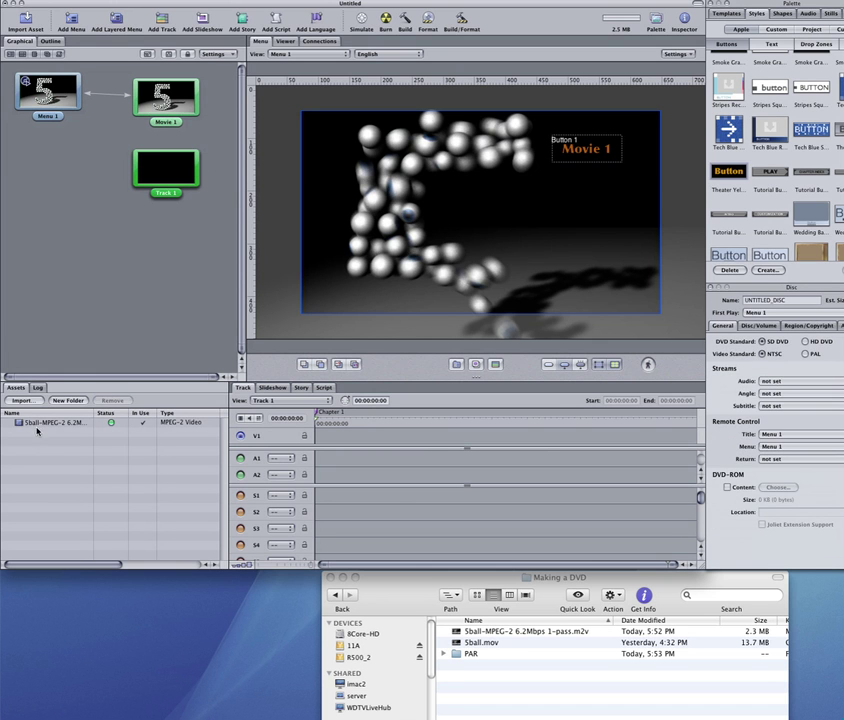
click(285, 402)
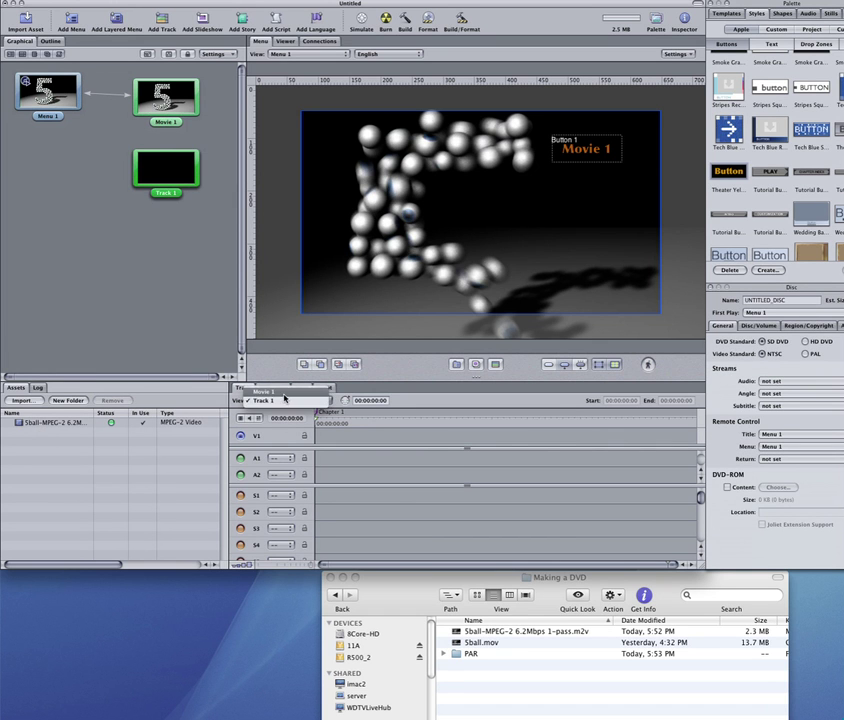
click(280, 391)
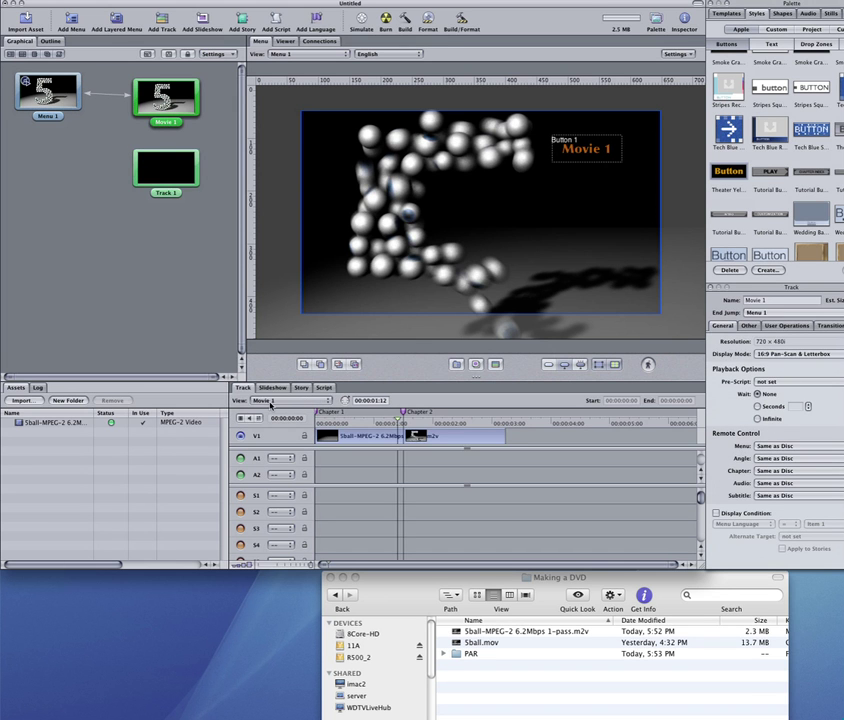
click(269, 400)
click(263, 409)
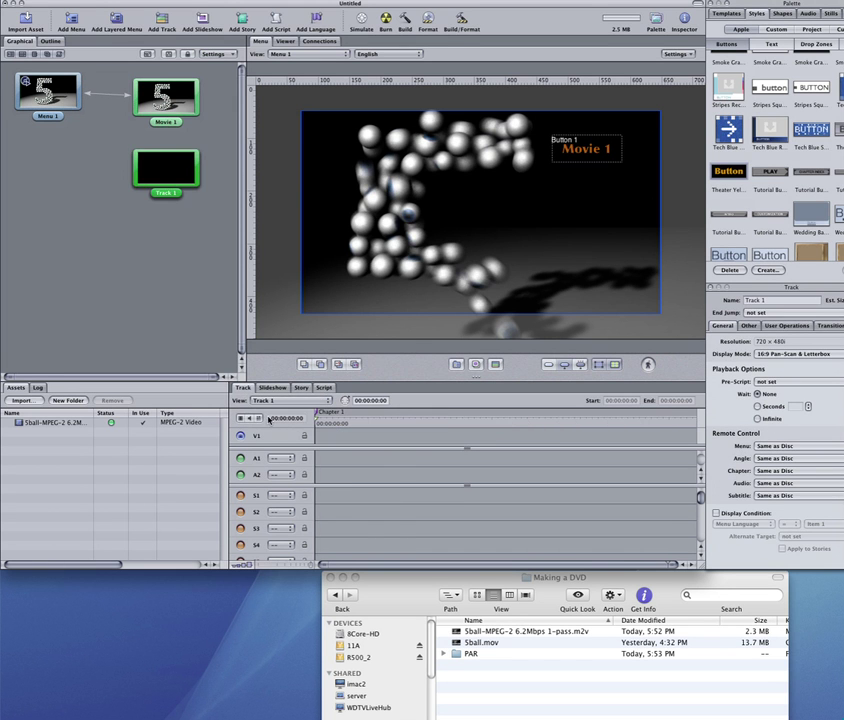
Step: Rename Track 1 as Movie 2
double_click(168, 194)
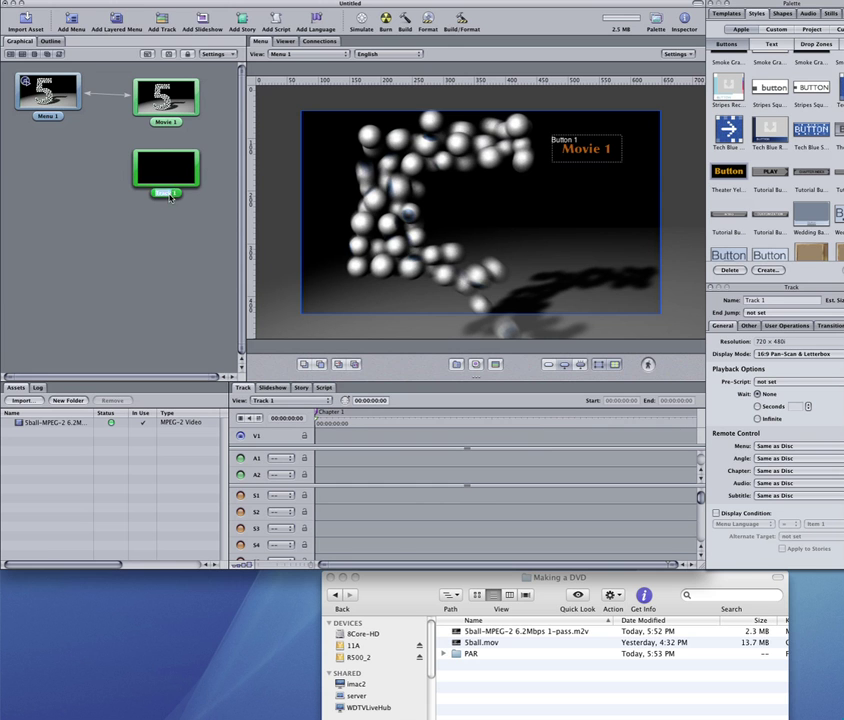
key(Return)
text(Movie 2)
key(Return)
Step: Place the 5ball MPEG-2 video asset at the start of the V1 stream in the Movie 2 track
click(284, 400)
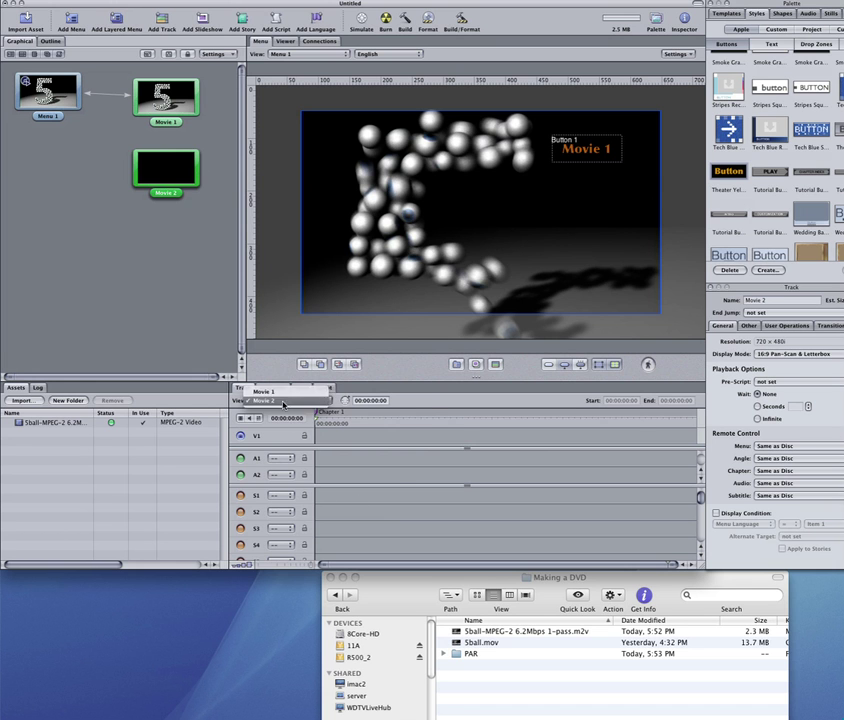
click(284, 392)
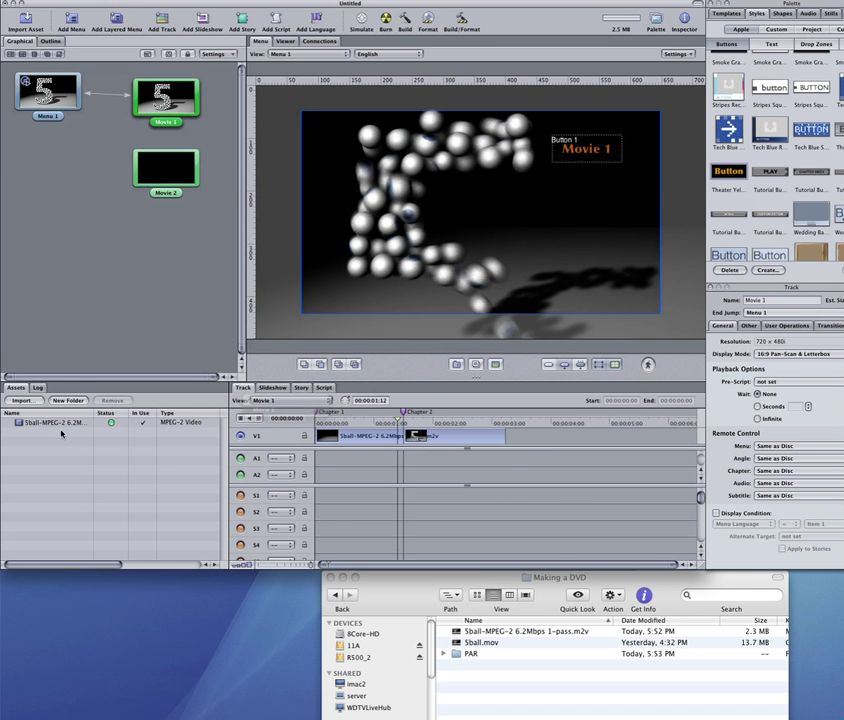
click(283, 408)
drag(32, 422, 354, 441)
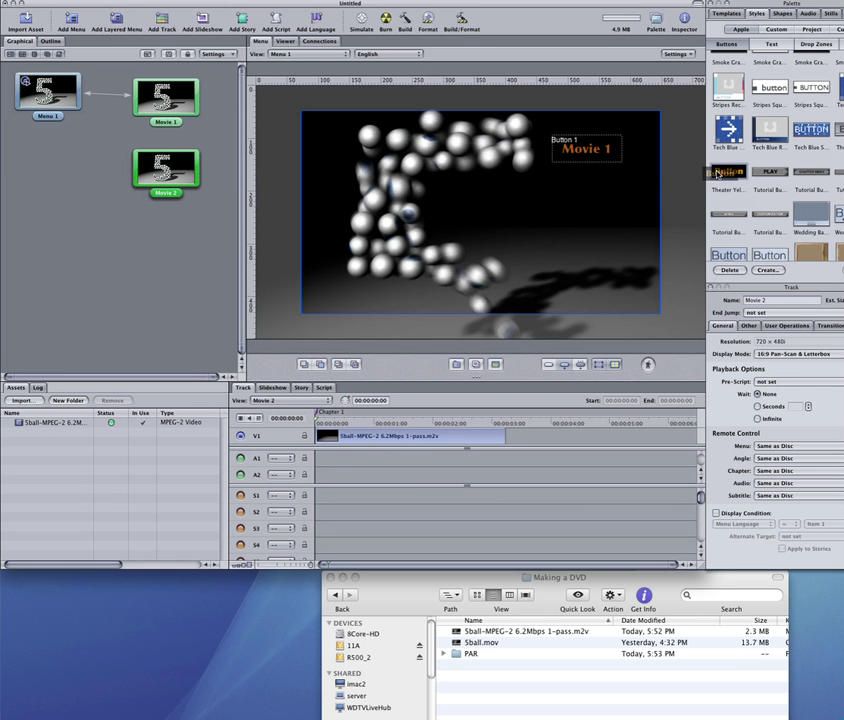
Step: Add a second button in the yellow Theater style to Menu 1, label it "Go to movie 2", and position it below the Movie 1 button
drag(628, 217, 565, 238)
double_click(593, 229)
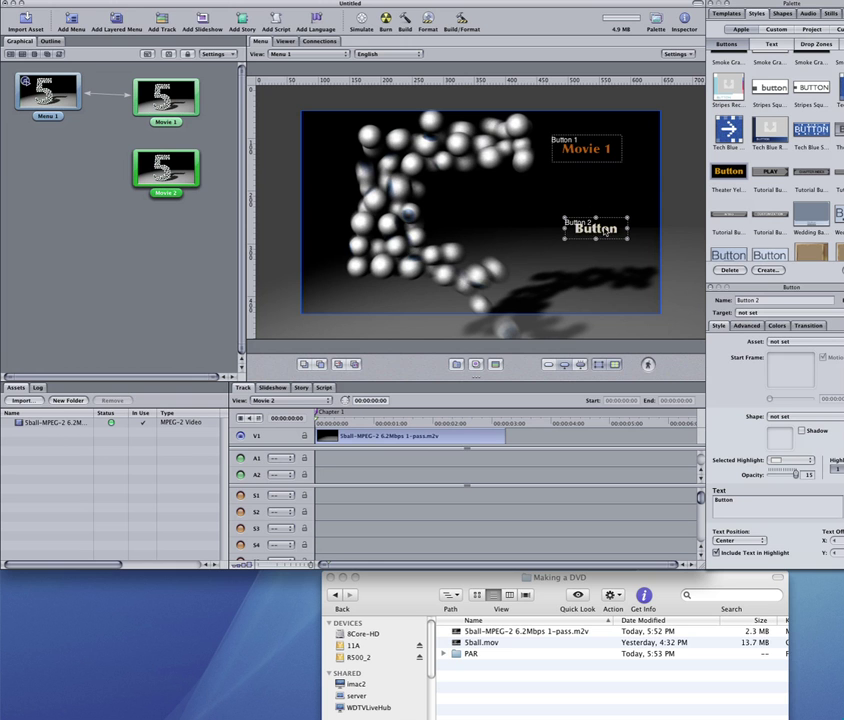
text(Go t)
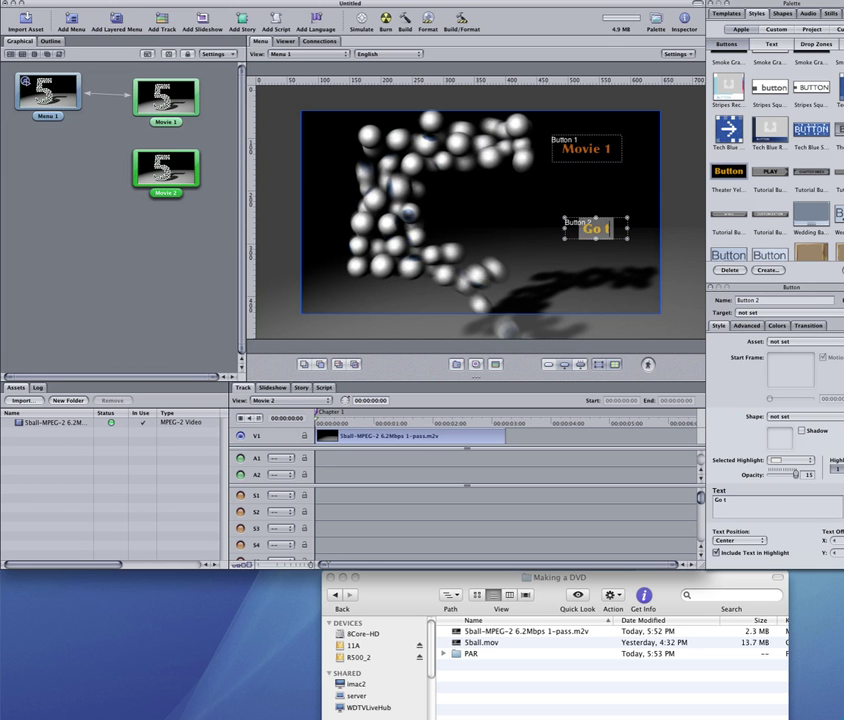
text(o movie 2)
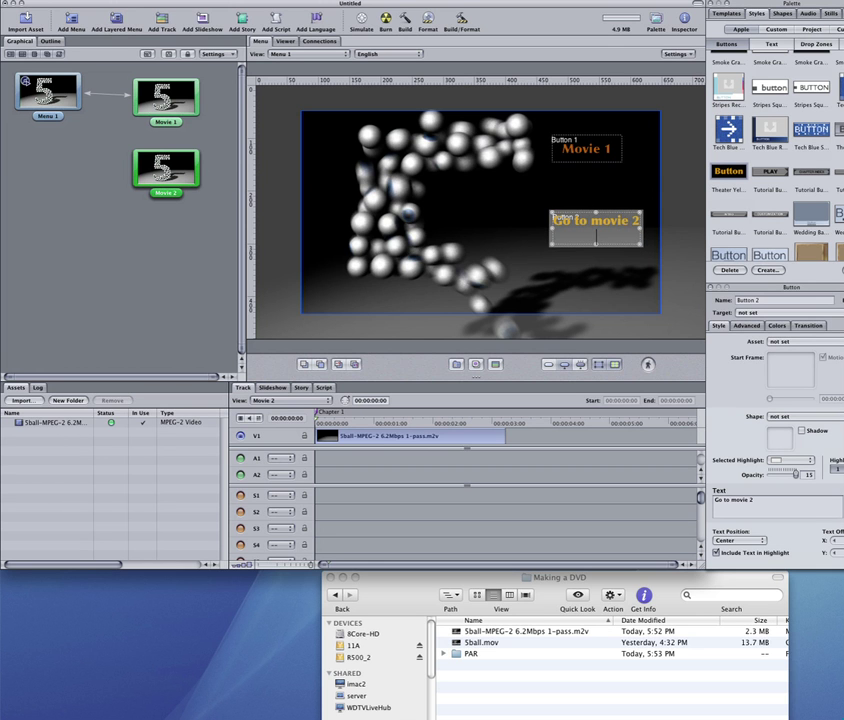
click(642, 210)
click(624, 205)
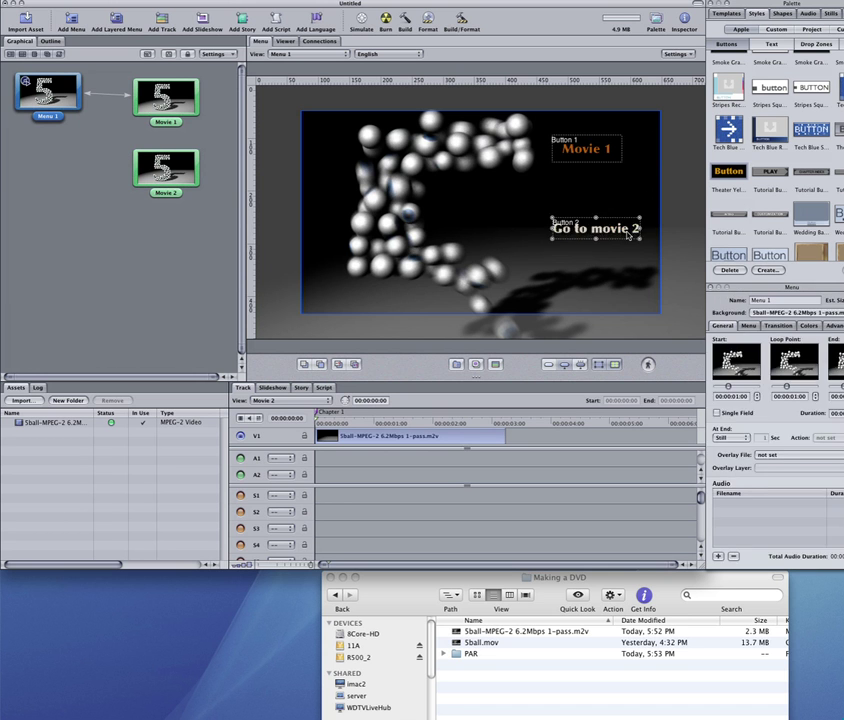
Step: Set the target of the "Go to movie 2" button to the Movie 2 track
click(758, 313)
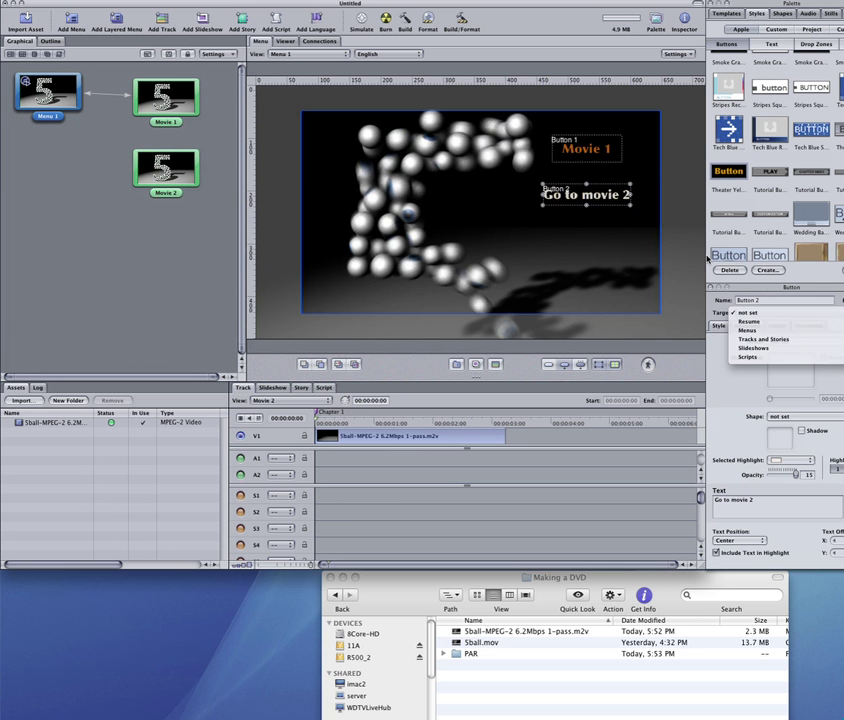
click(747, 291)
drag(747, 291, 498, 258)
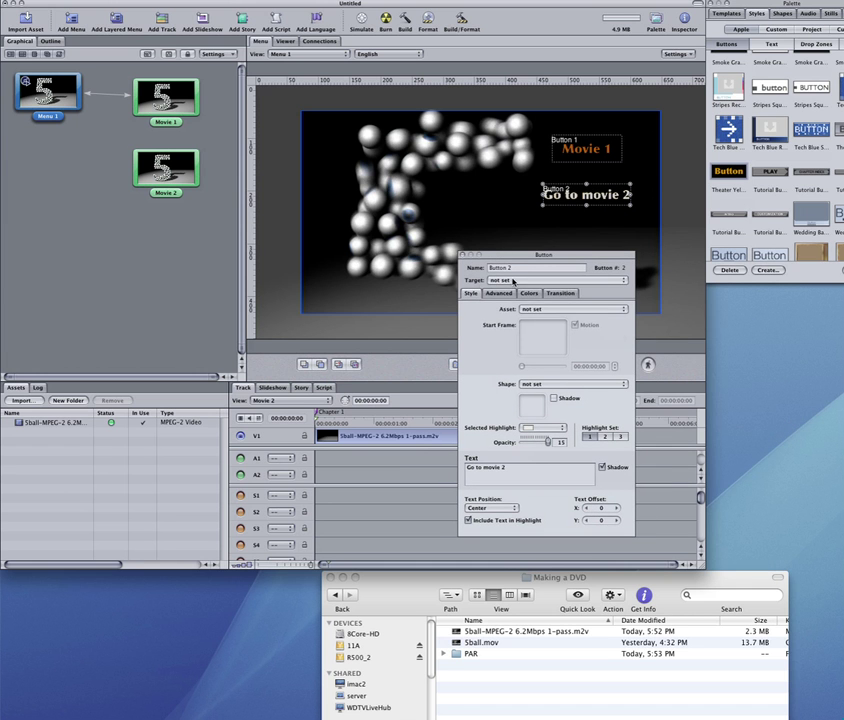
click(512, 281)
mouse_move(600, 306)
mouse_move(648, 316)
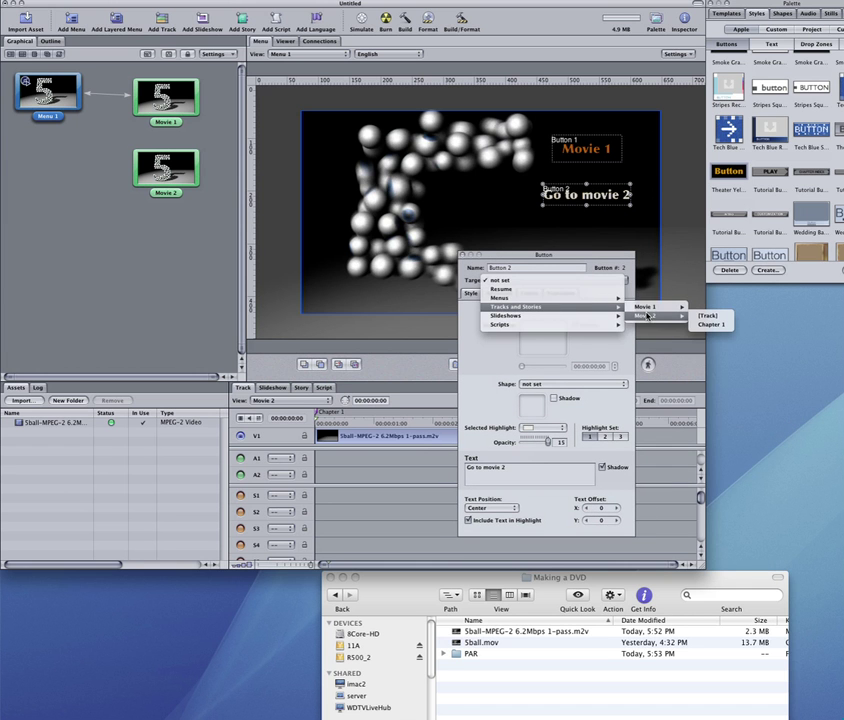
click(701, 316)
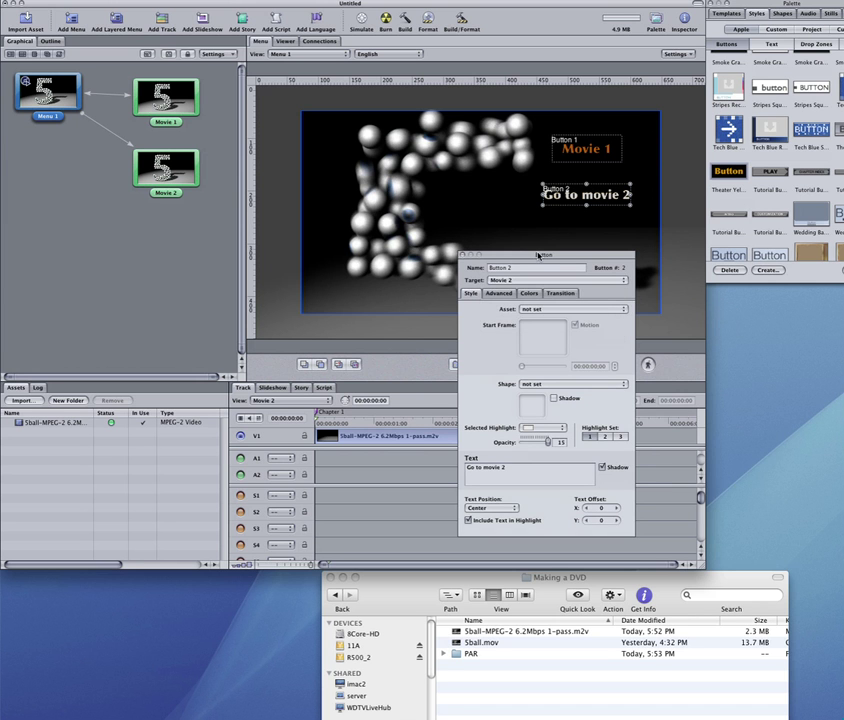
drag(539, 255, 784, 291)
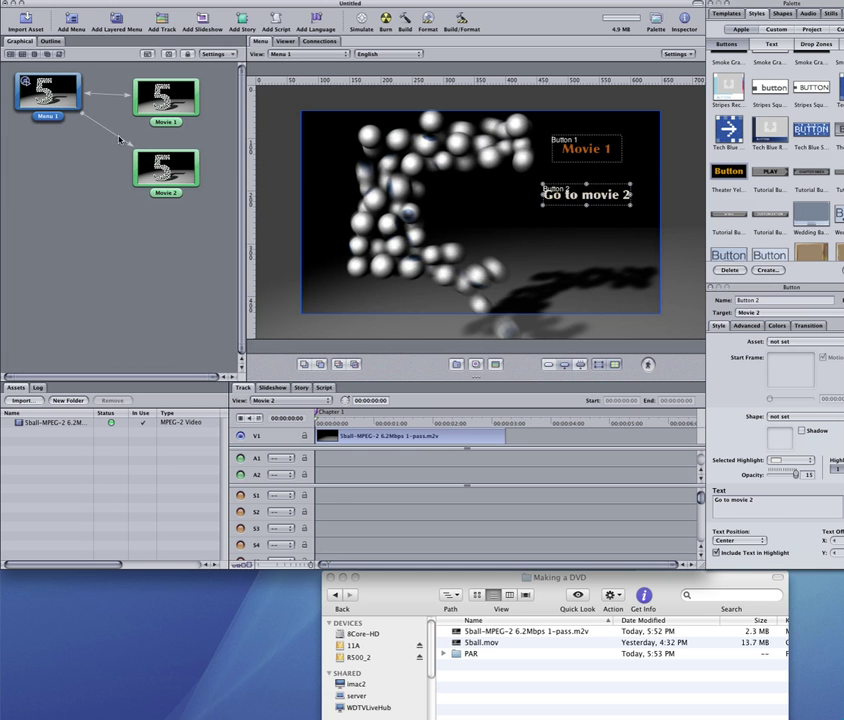
Step: Set the end jump of the Movie 2 track to Menu 1
click(170, 170)
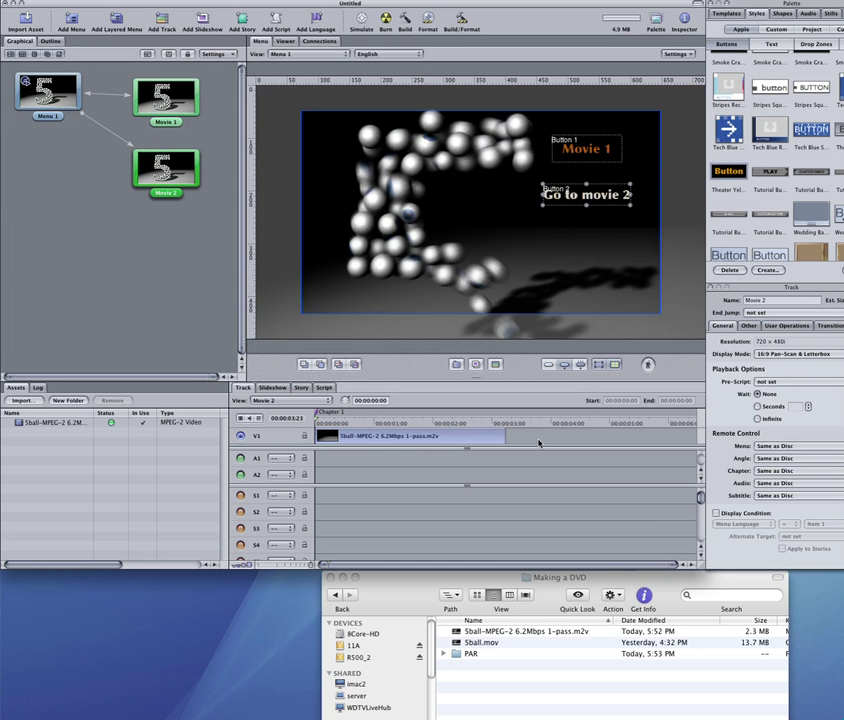
click(765, 312)
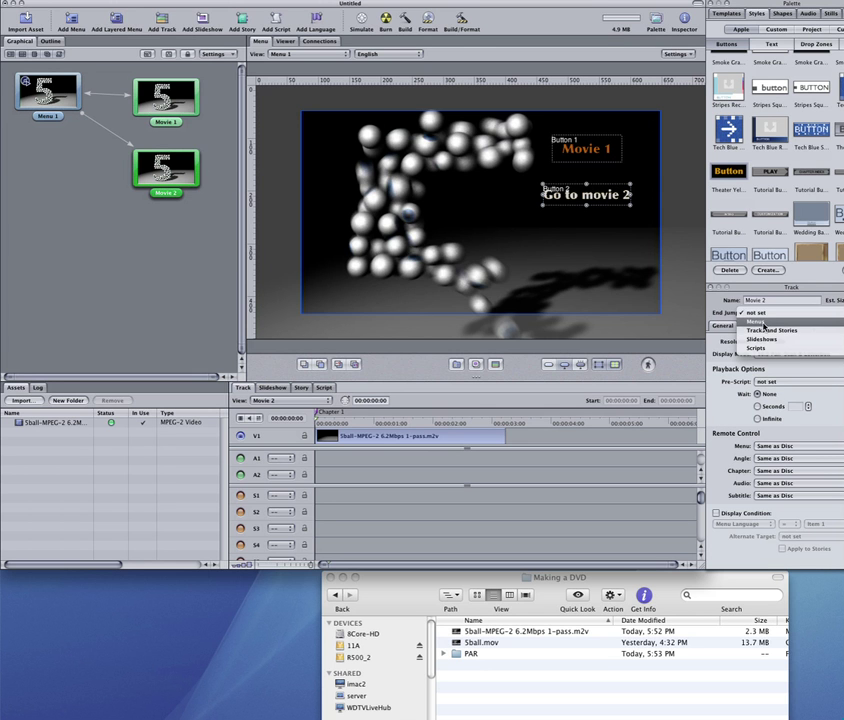
click(520, 222)
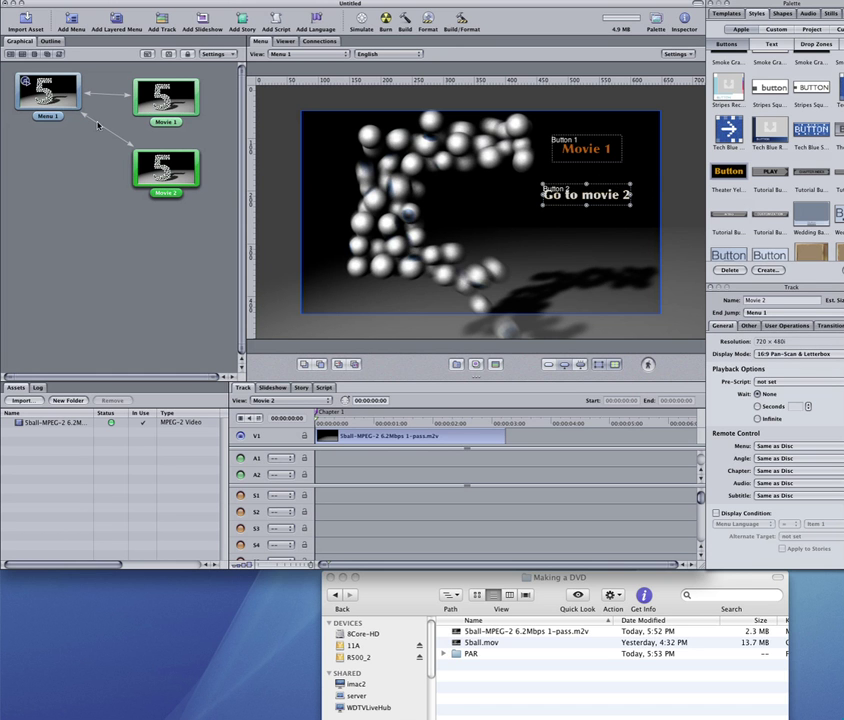
Step: Simulate the disc from Menu 1, play Movie 2 through its menu button, and close the simulator
click(47, 95)
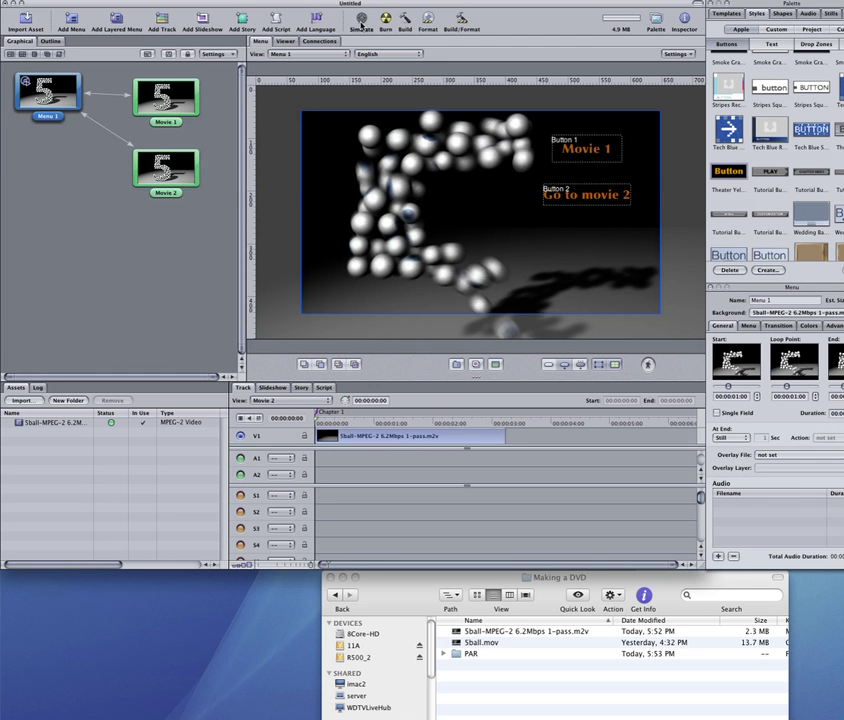
click(362, 20)
drag(590, 171, 234, 124)
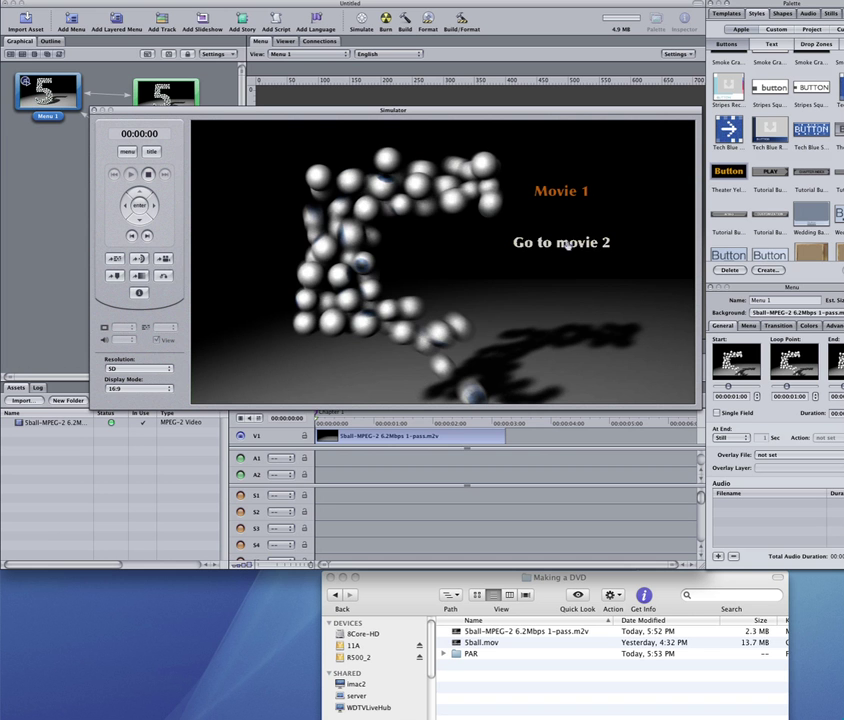
click(567, 244)
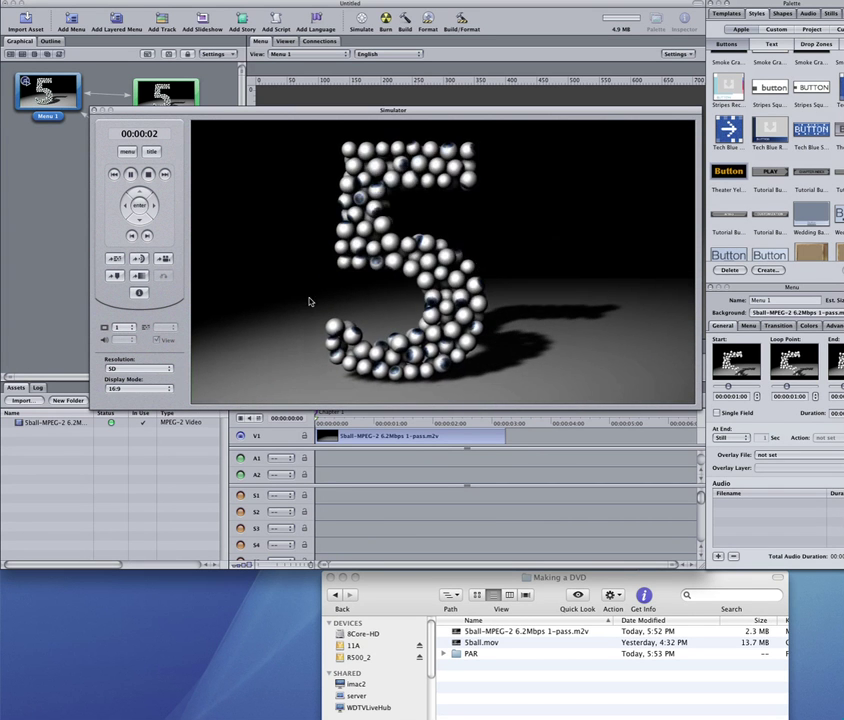
click(94, 110)
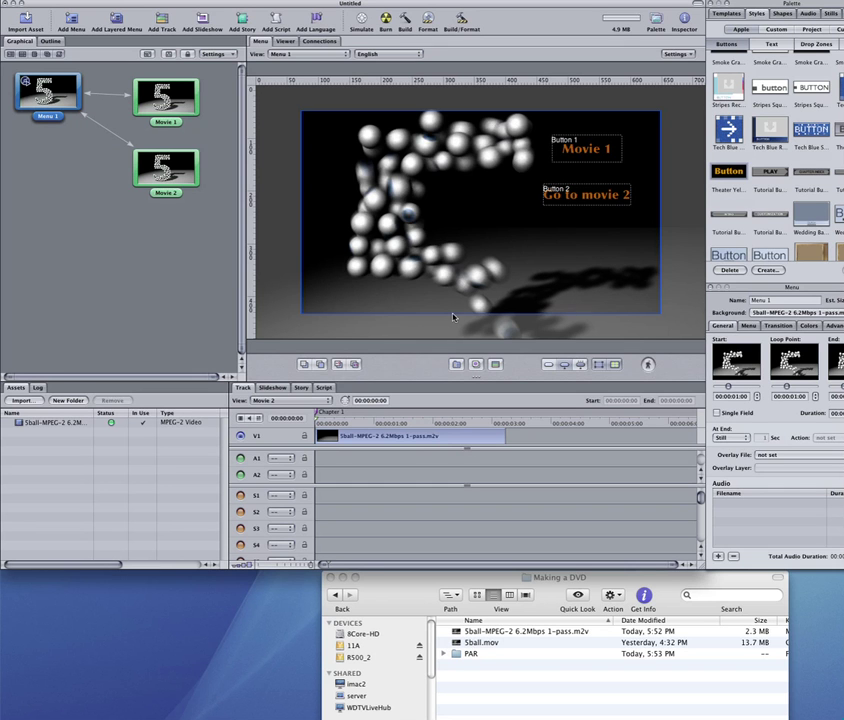
Step: Change the text colour of the Movie 1 button to light blue
click(580, 155)
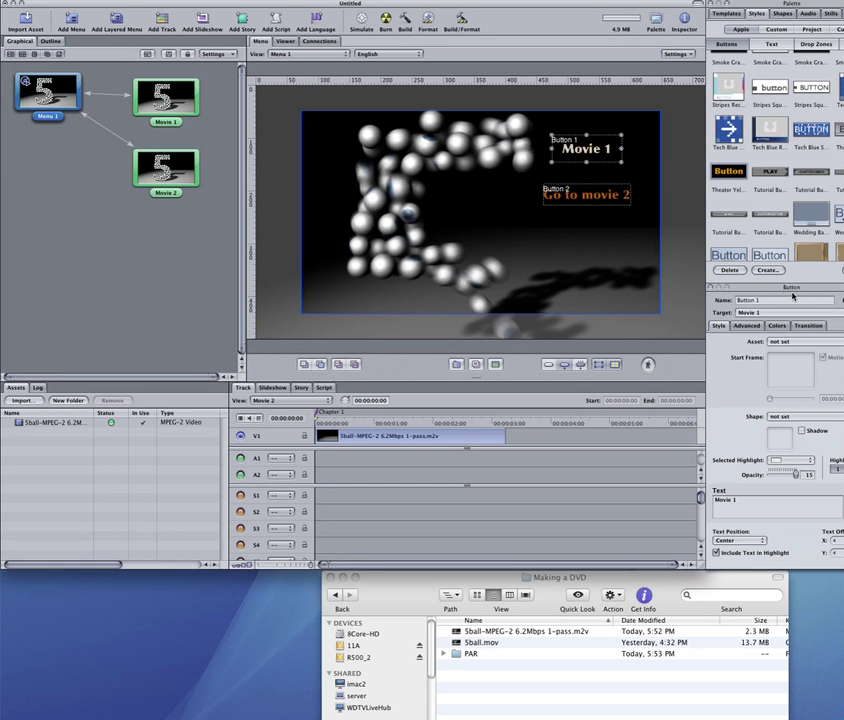
drag(780, 287, 603, 238)
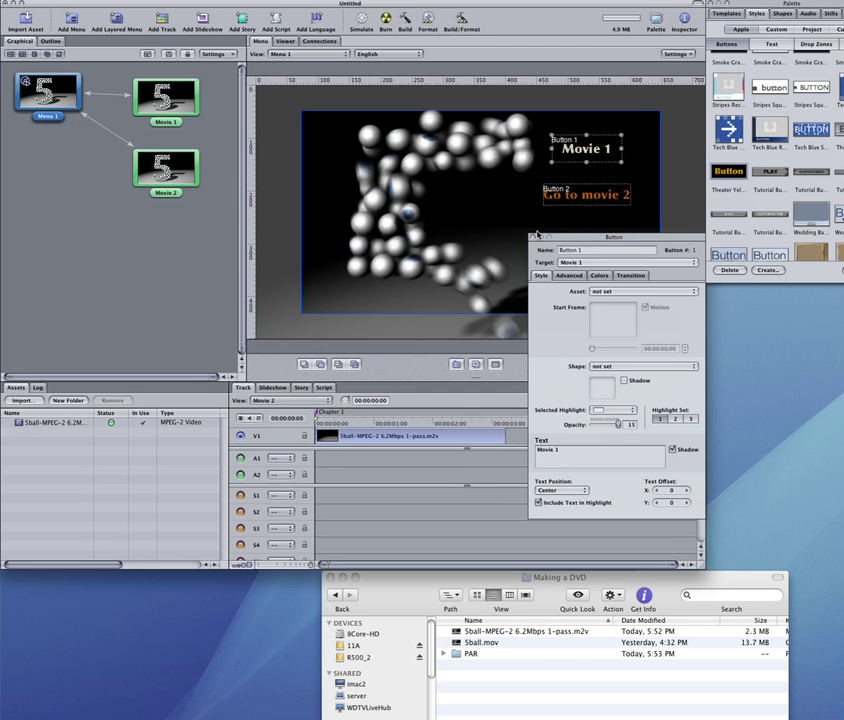
drag(537, 236, 722, 278)
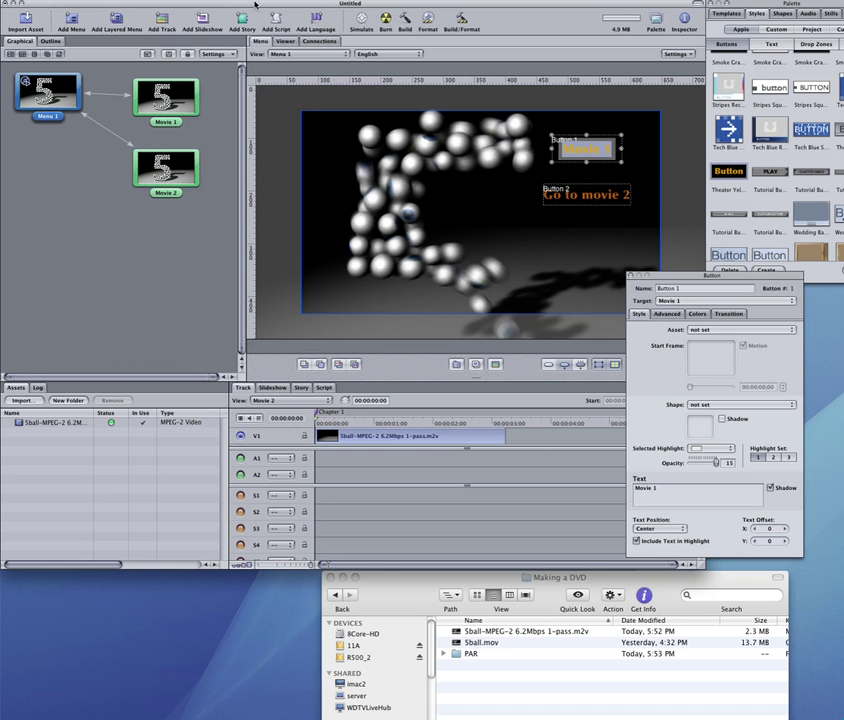
click(220, 0)
mouse_move(254, 0)
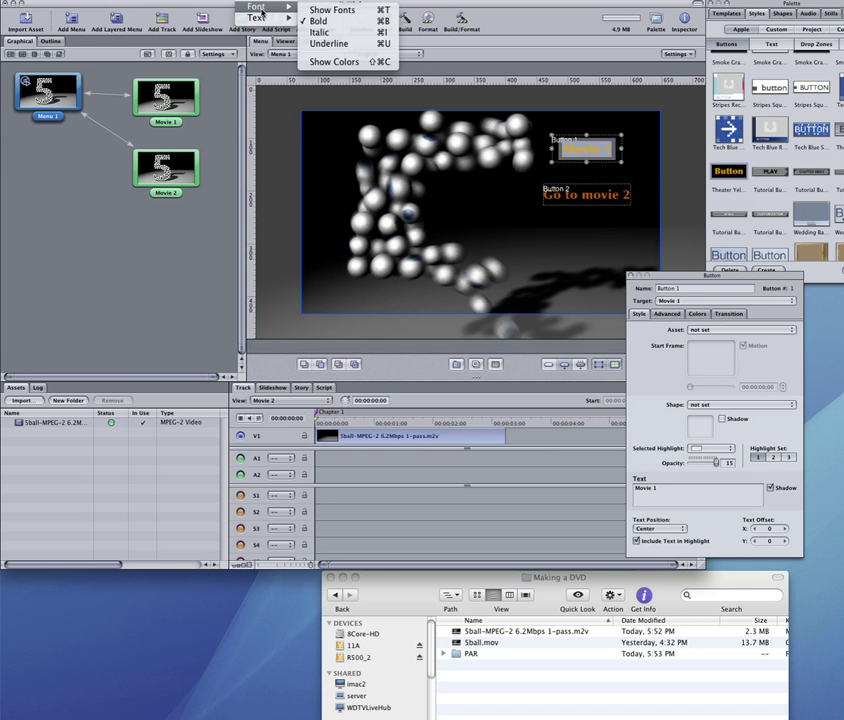
click(234, 53)
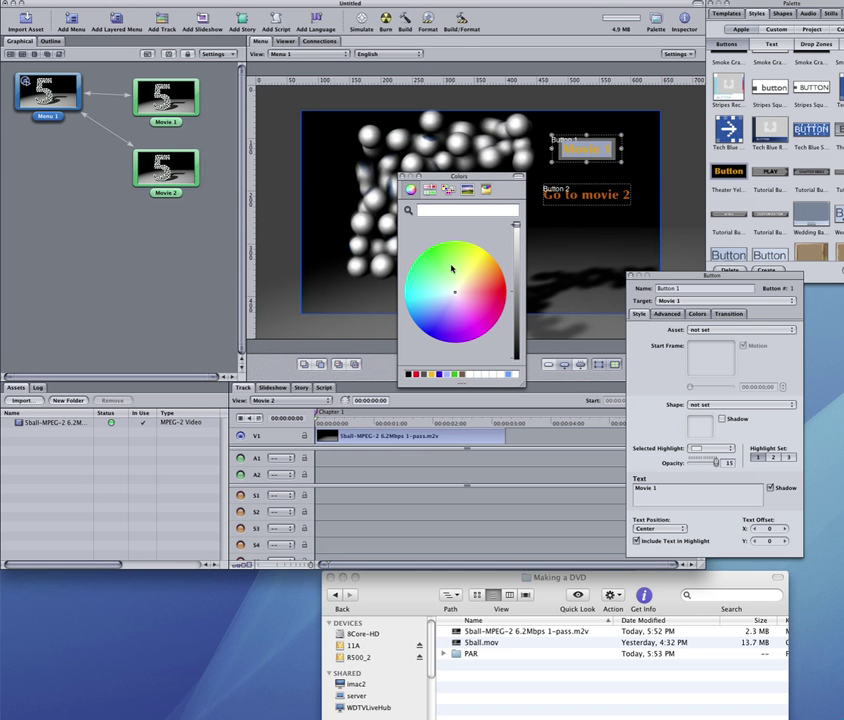
drag(478, 277, 496, 293)
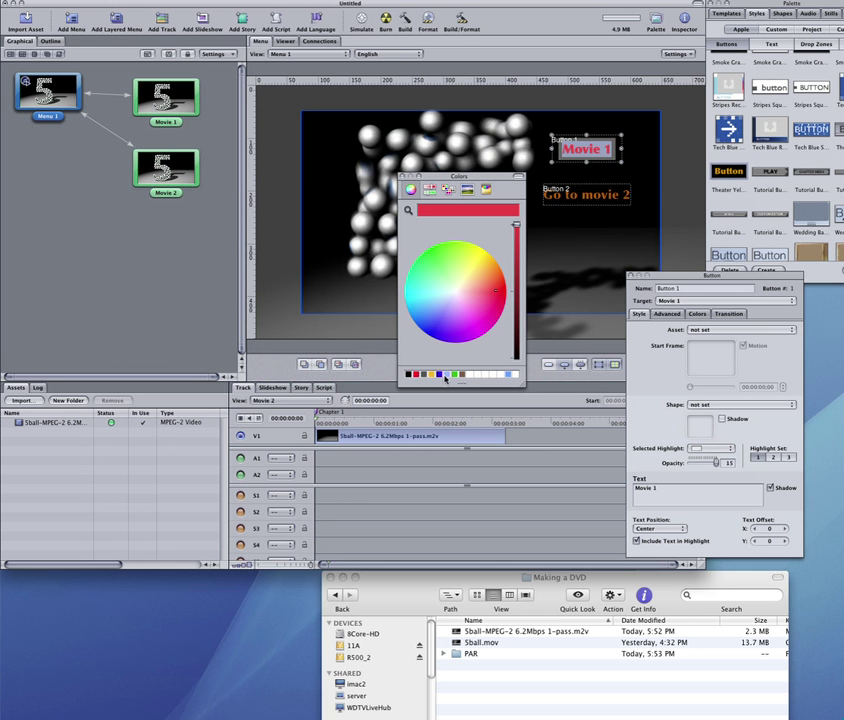
click(436, 307)
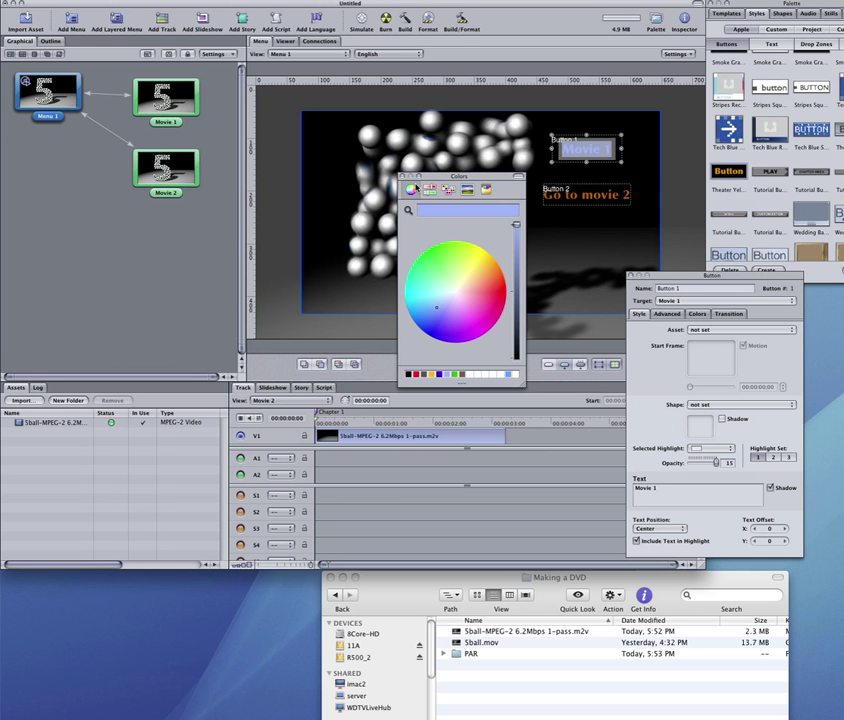
Step: Apply the same light blue text colour to the "Go to movie 2" button, and close the colour picker
drag(432, 176, 349, 196)
click(561, 197)
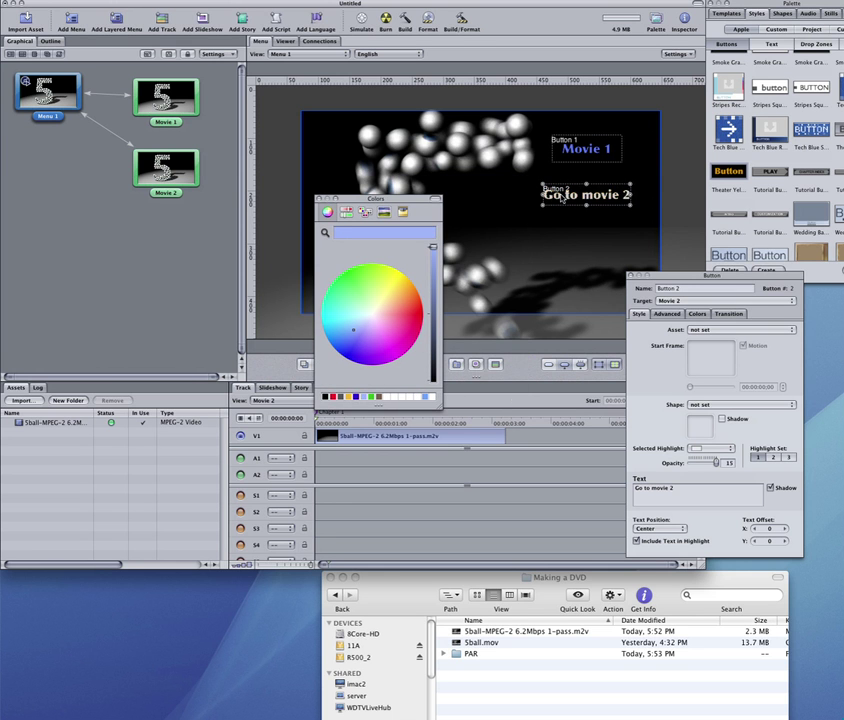
double_click(561, 197)
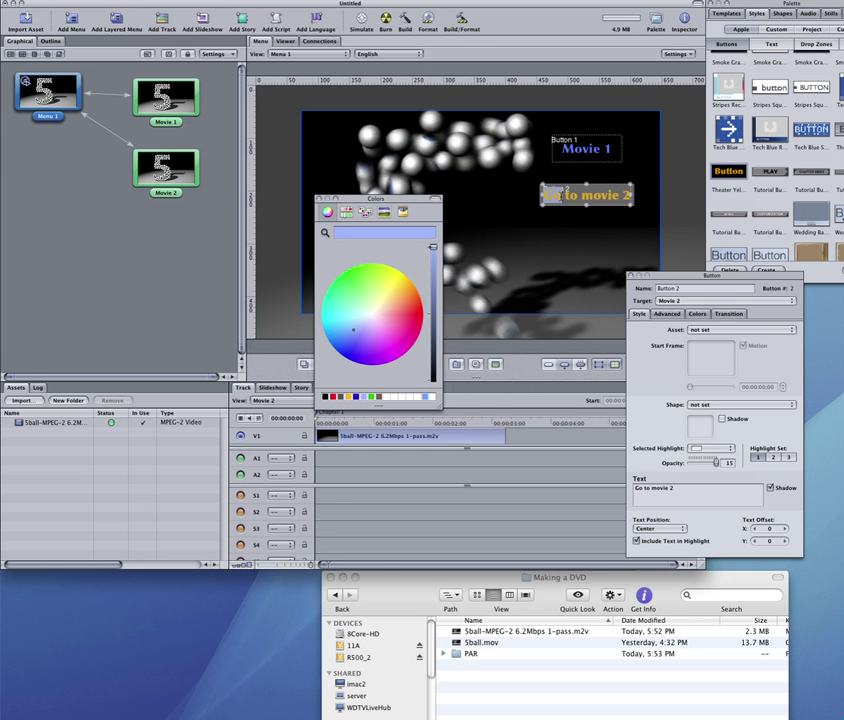
click(368, 397)
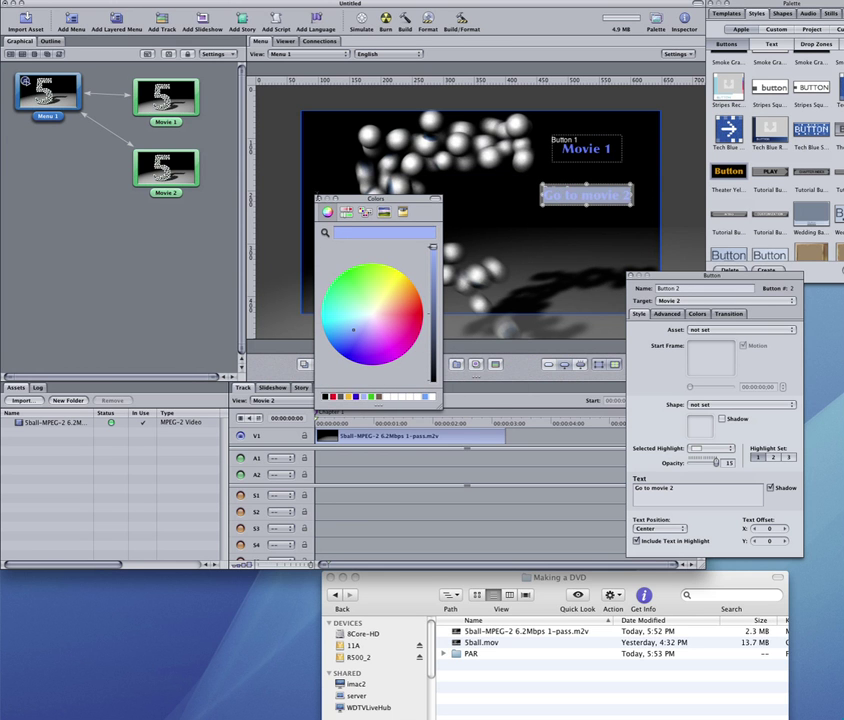
click(321, 199)
click(563, 279)
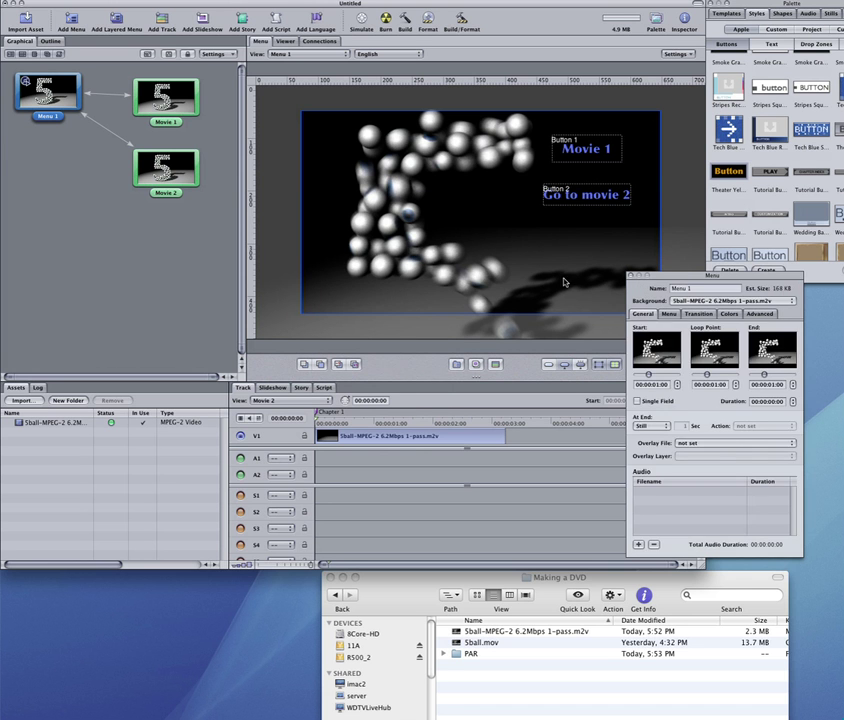
Step: Set the selected highlight colour of the menu buttons to yellow, and check it on the "Go to movie 2" button
click(608, 158)
click(716, 451)
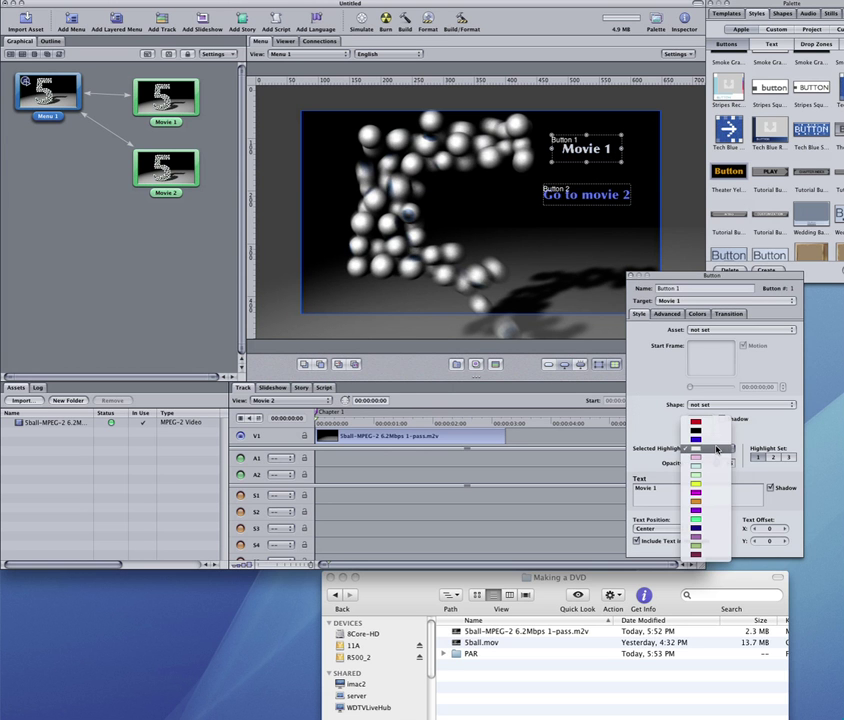
click(711, 487)
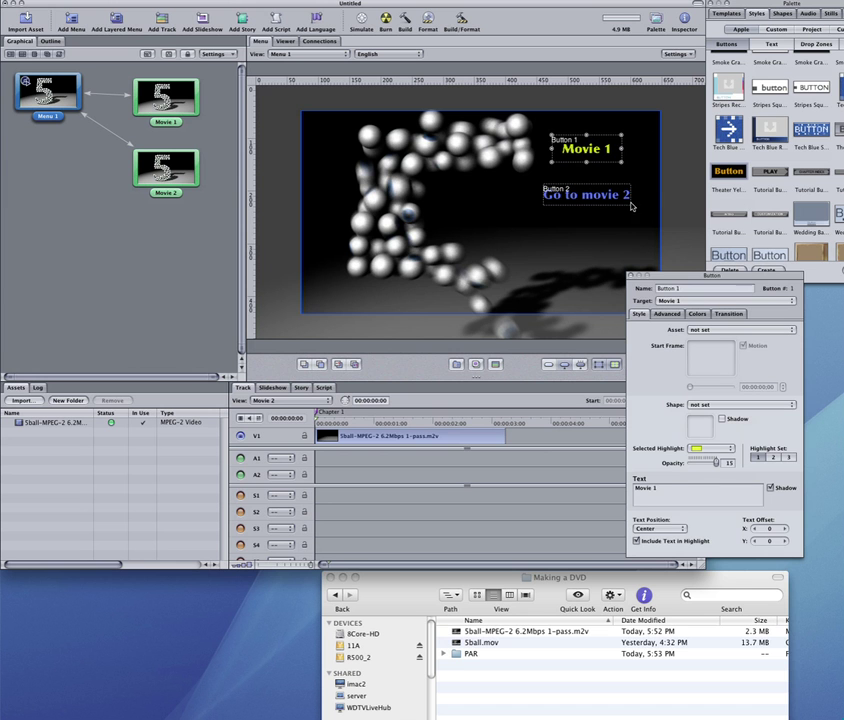
click(590, 200)
click(592, 268)
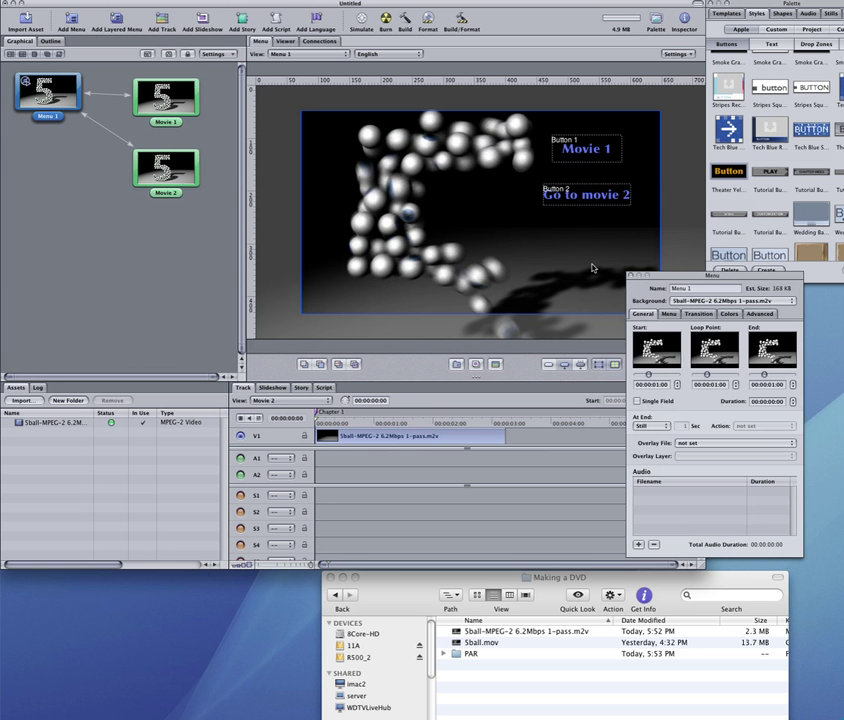
click(588, 194)
Step: Simulate the disc, move the highlight back and forth between the two menu buttons, and close the simulator
key(alt+super+0)
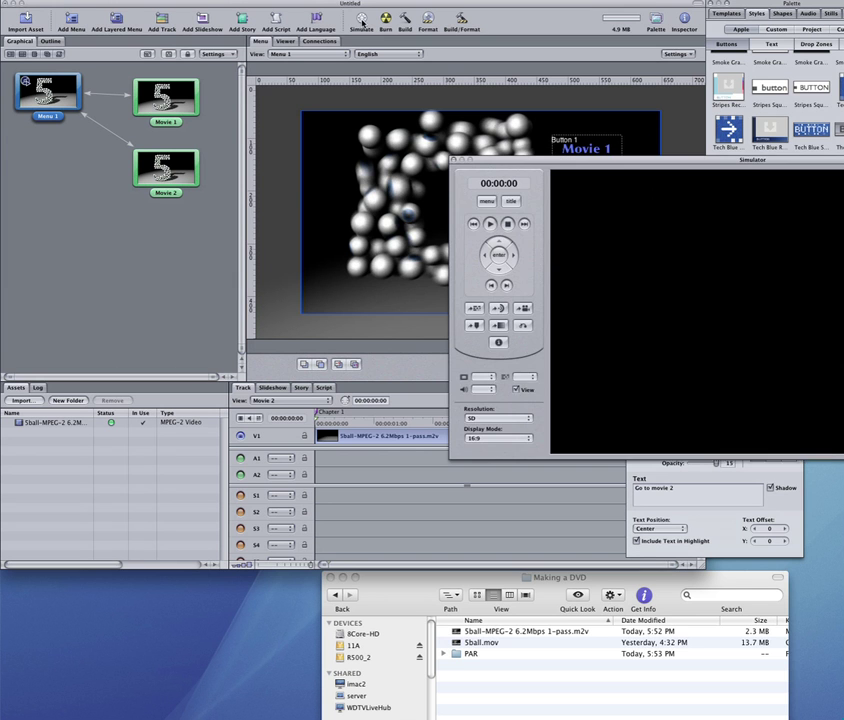
drag(668, 170, 372, 121)
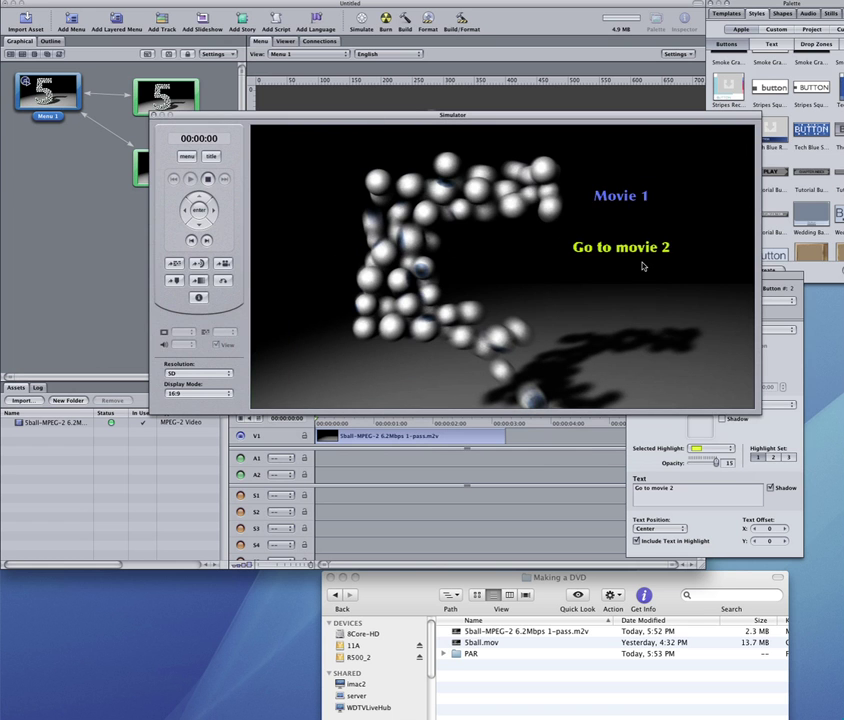
key(Up)
key(Down)
key(Up)
key(Down)
key(Up)
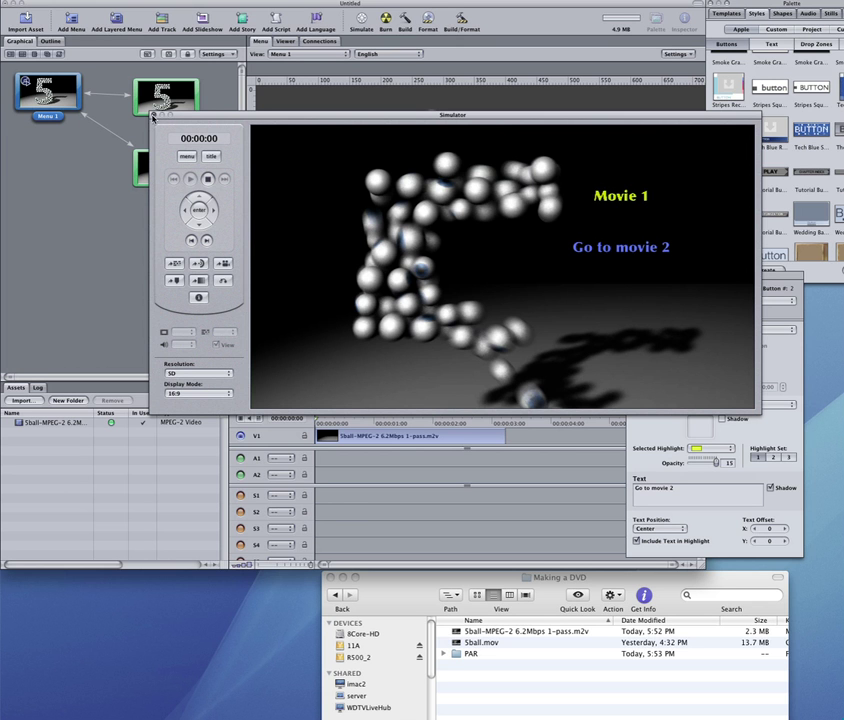
click(153, 116)
drag(665, 277, 745, 290)
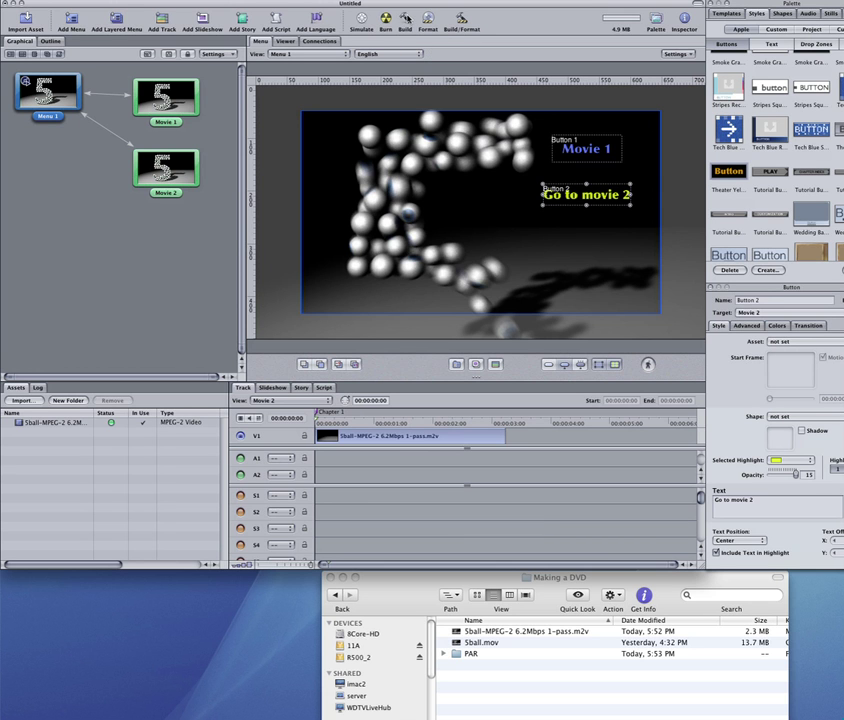
click(295, 230)
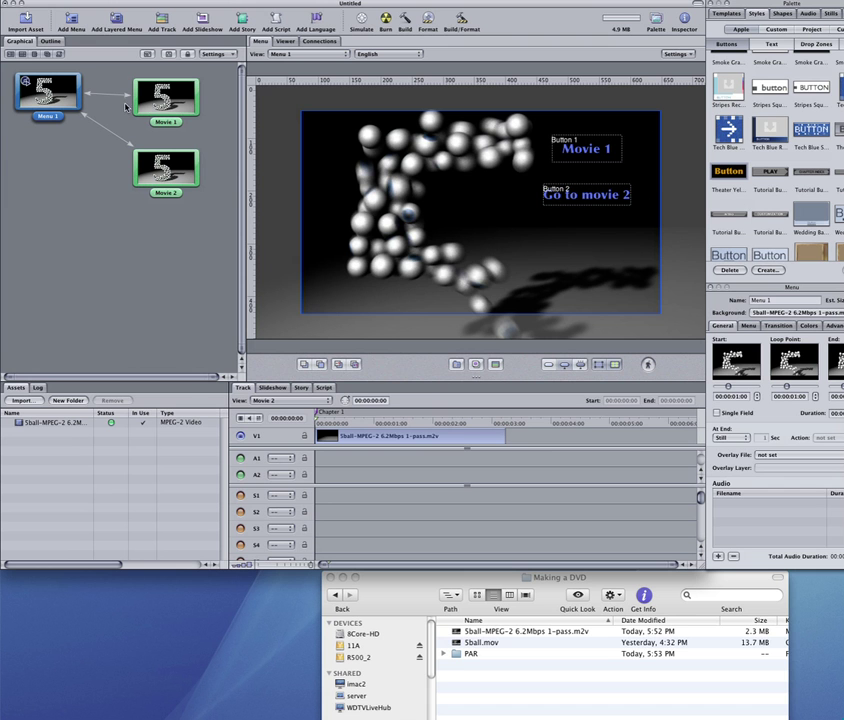
Step: Build the disc into the Making a DVD folder on the 8Core-HD drive, and dismiss the compiler message
click(406, 20)
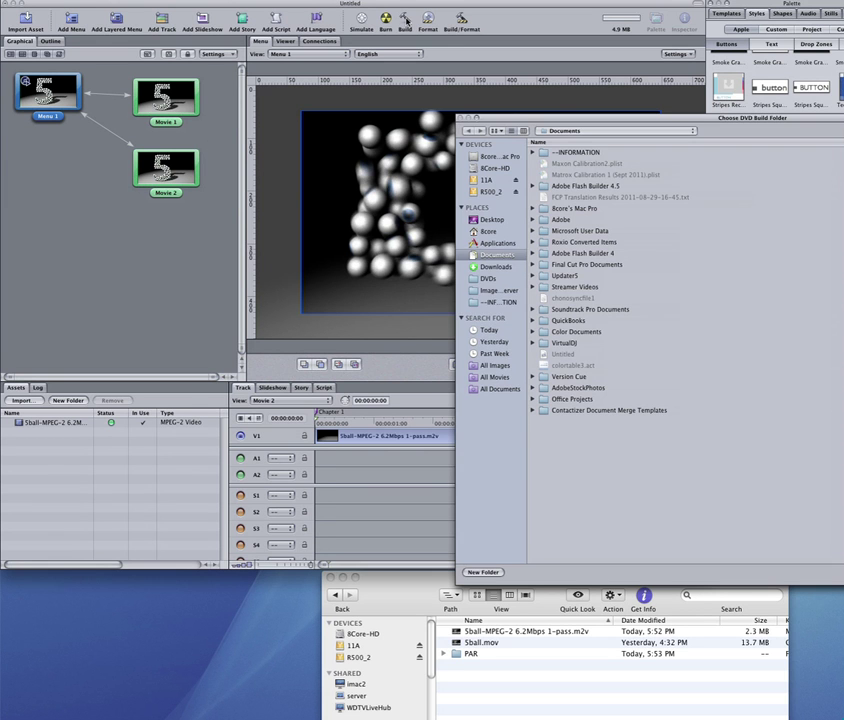
click(490, 169)
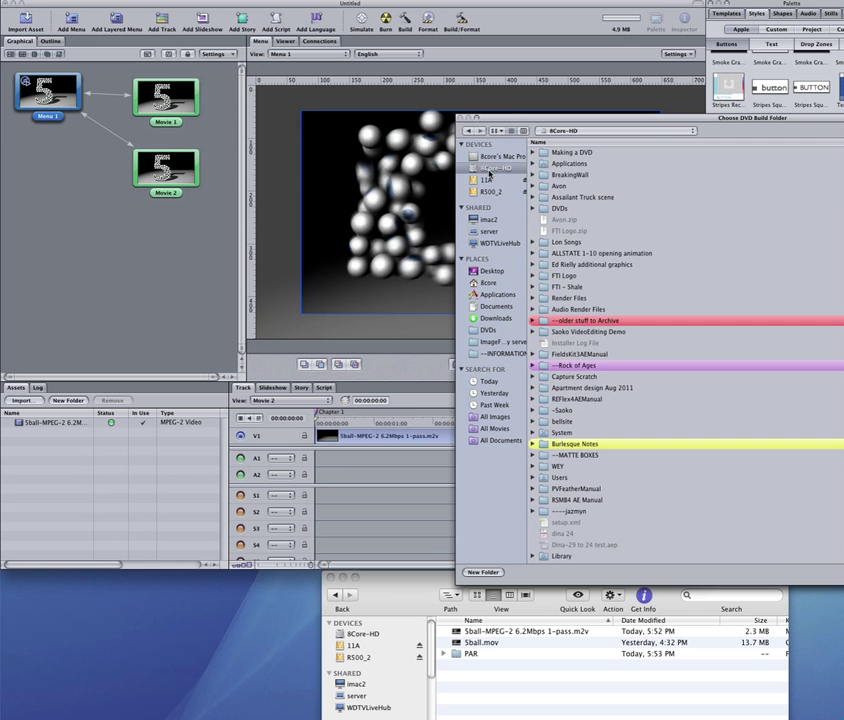
double_click(570, 153)
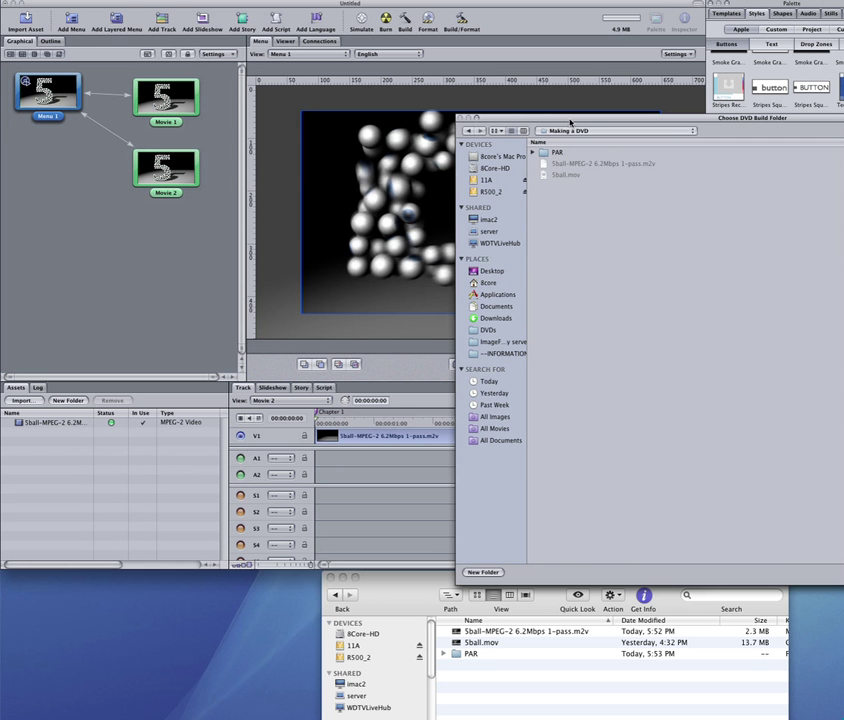
drag(570, 122, 373, 106)
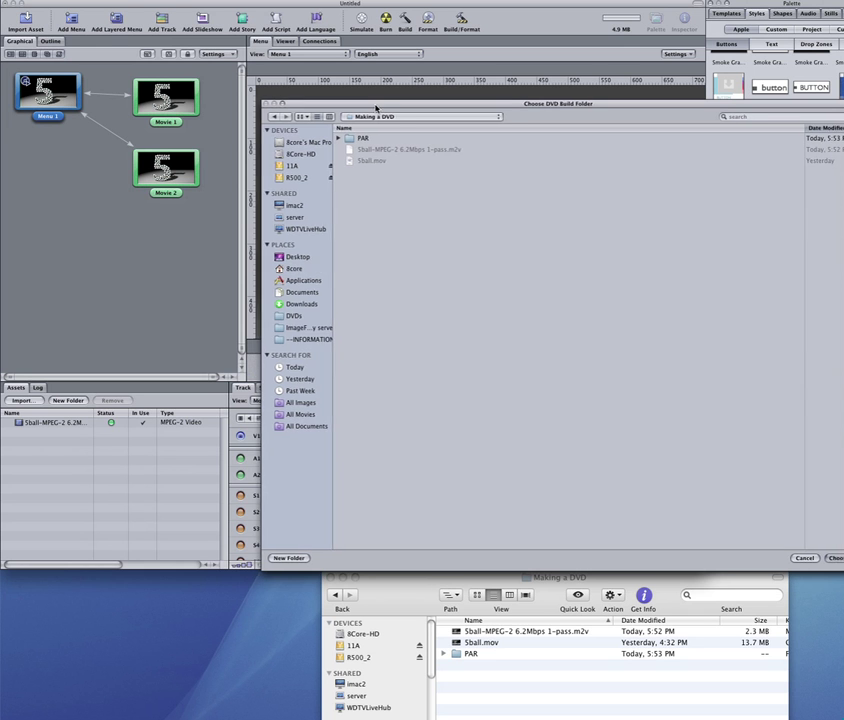
click(836, 560)
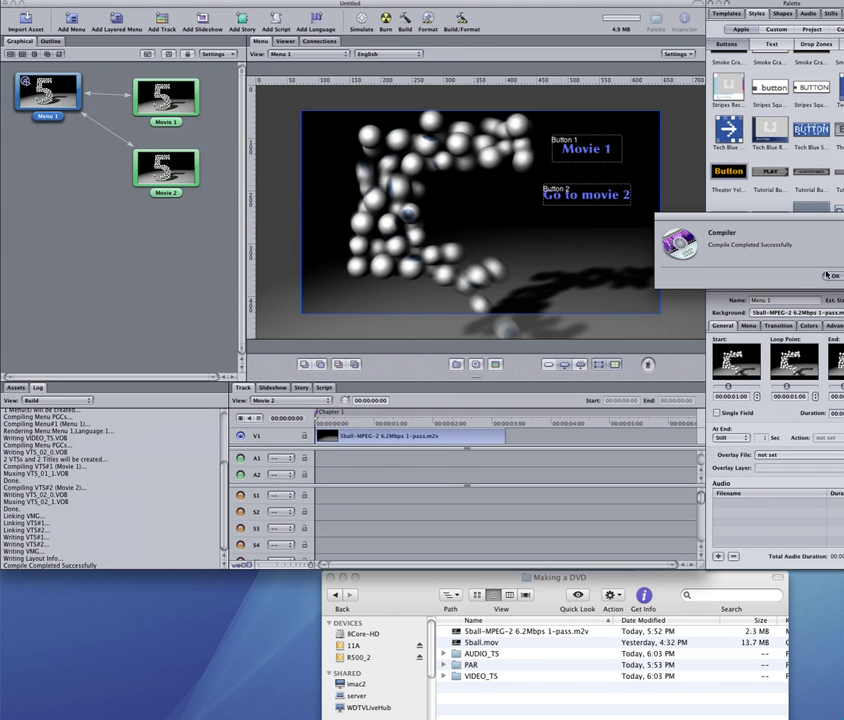
click(831, 275)
Step: In Finder, create a folder named DVD inside Making a DVD and move the AUDIO_TS and VIDEO_TS folders into it
drag(538, 586, 468, 190)
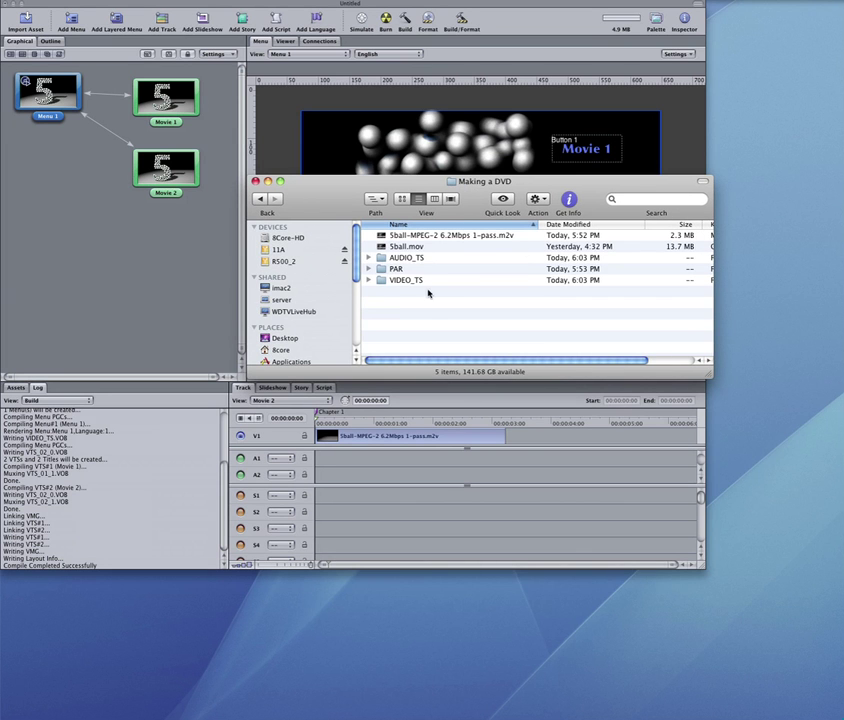
click(411, 261)
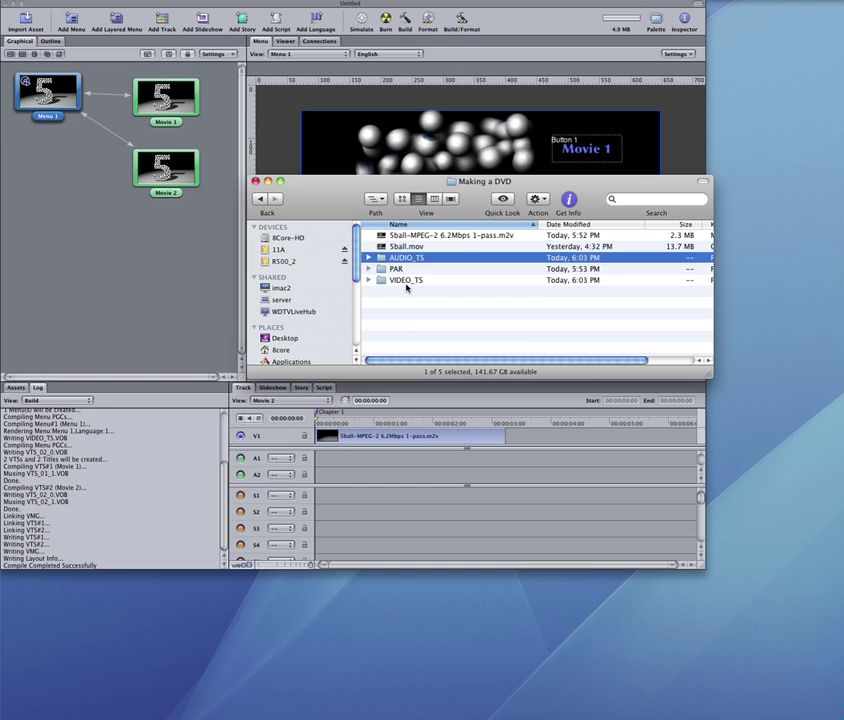
click(407, 282)
click(419, 328)
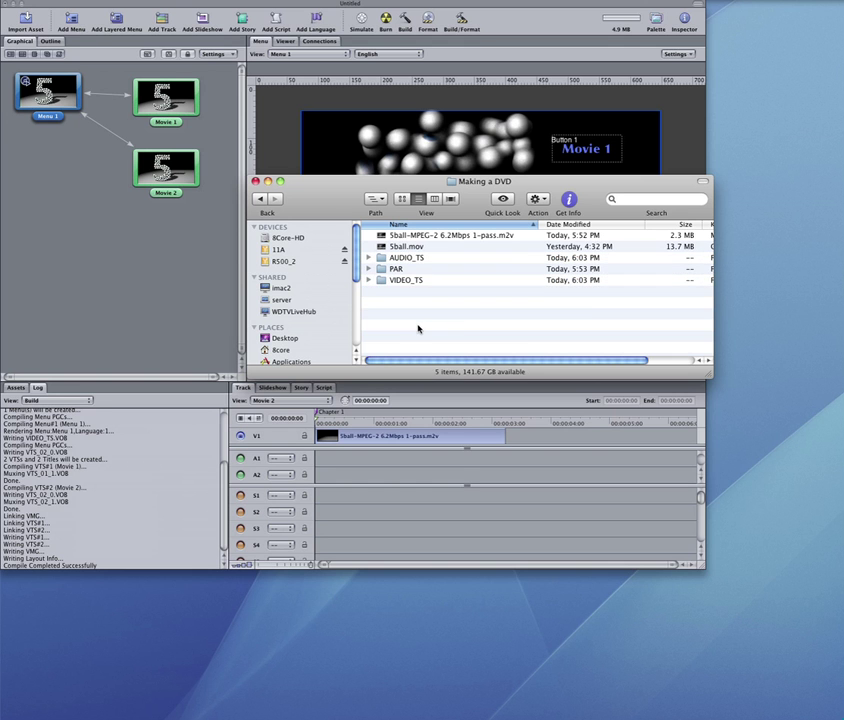
key(super+shift+n)
text(DVD)
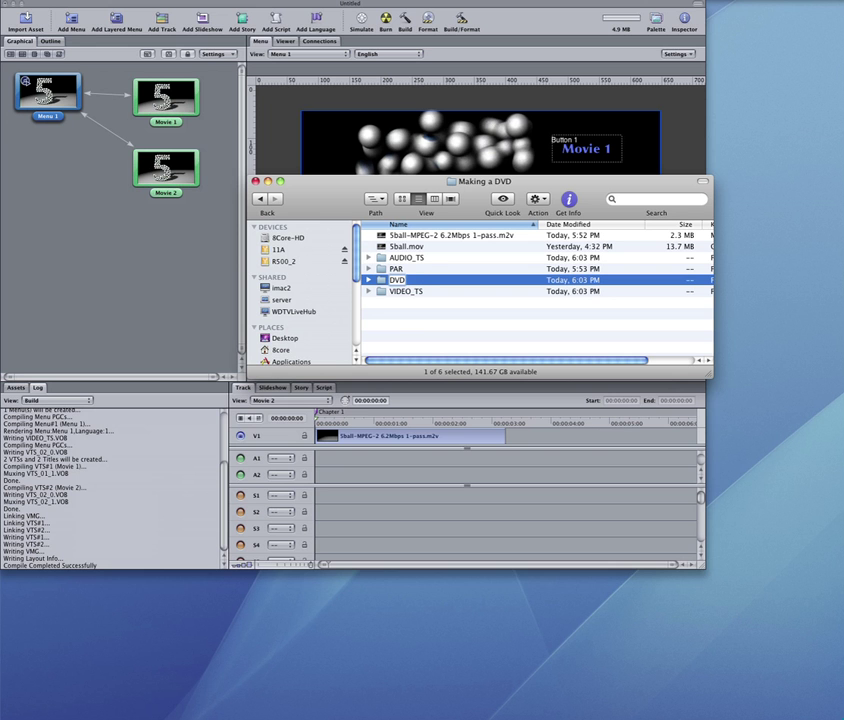
key(Return)
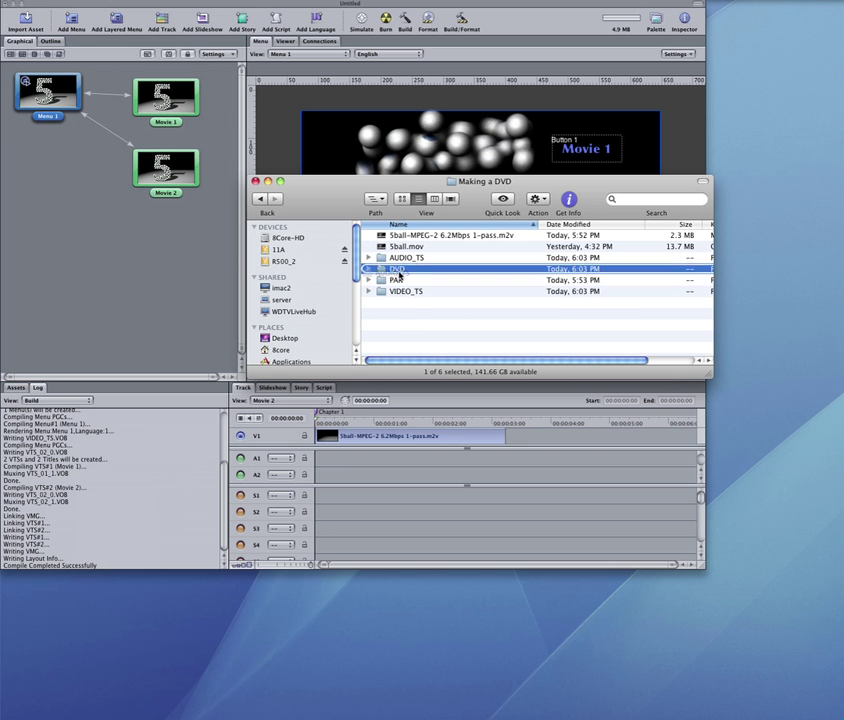
drag(398, 275, 398, 263)
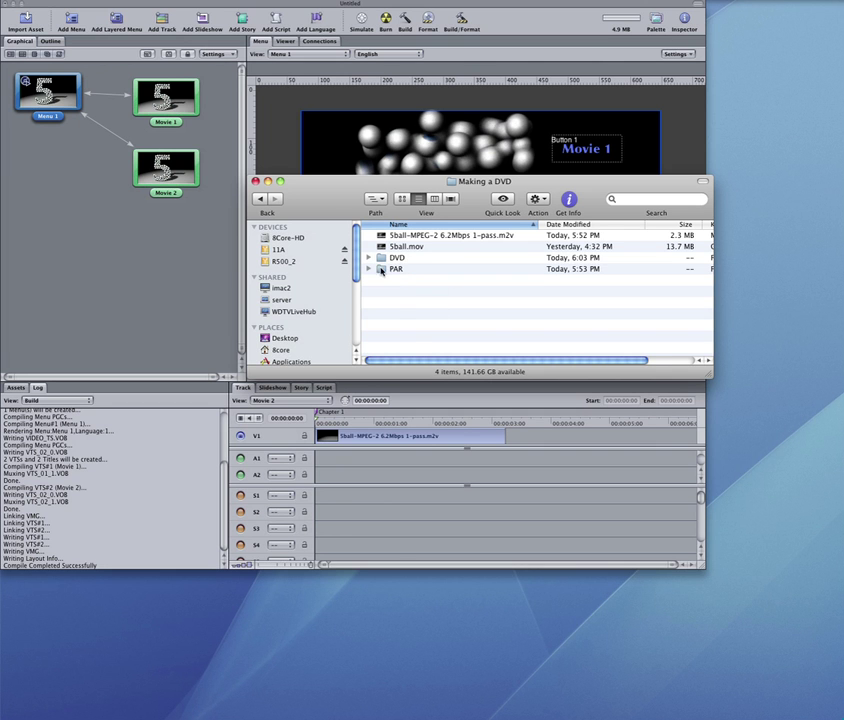
Step: Check the contents of the PAR folder in Making a DVD, and move the folder to the Trash
click(371, 271)
click(369, 270)
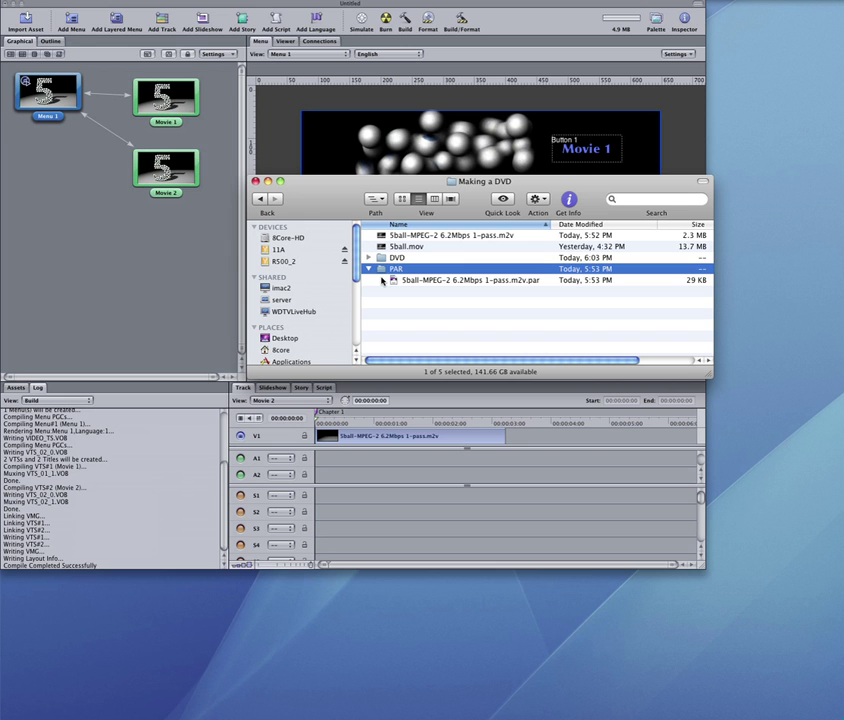
key(super+BackSpace)
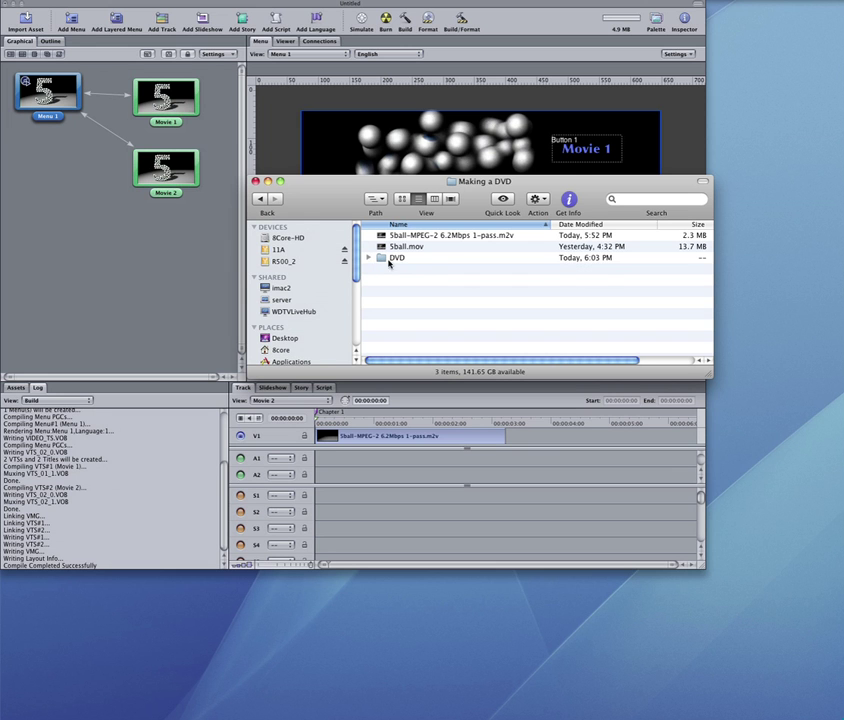
Step: Expand the DVD folder with its AUDIO_TS and VIDEO_TS subfolders, and enlarge the window to examine the built files
click(369, 258)
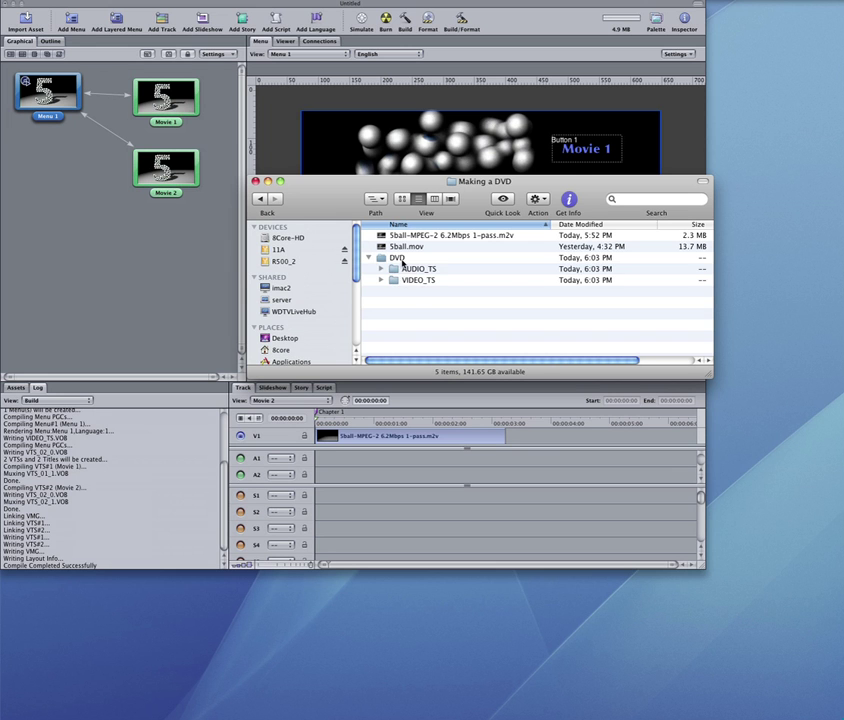
click(400, 259)
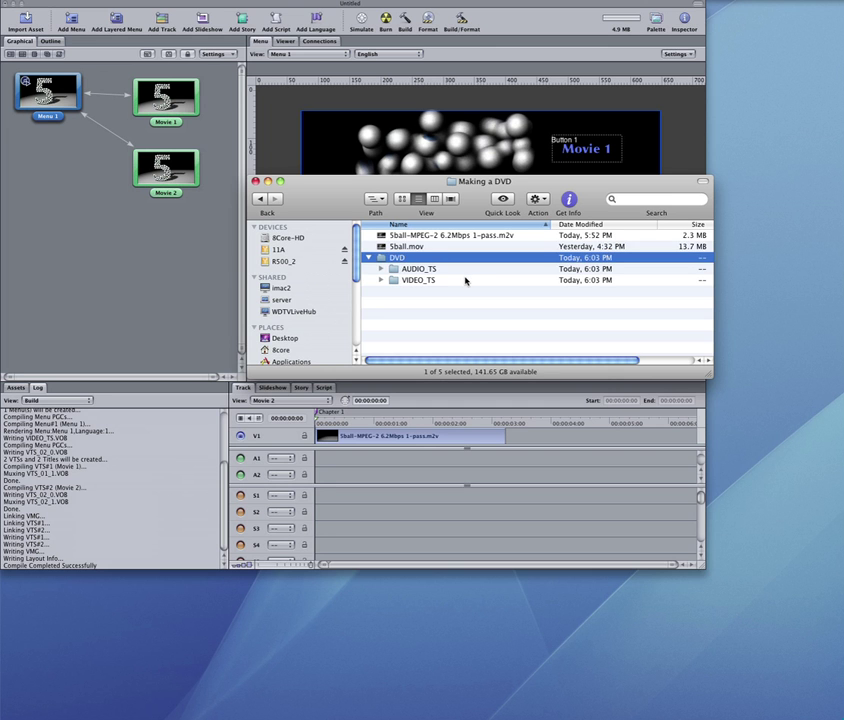
click(415, 270)
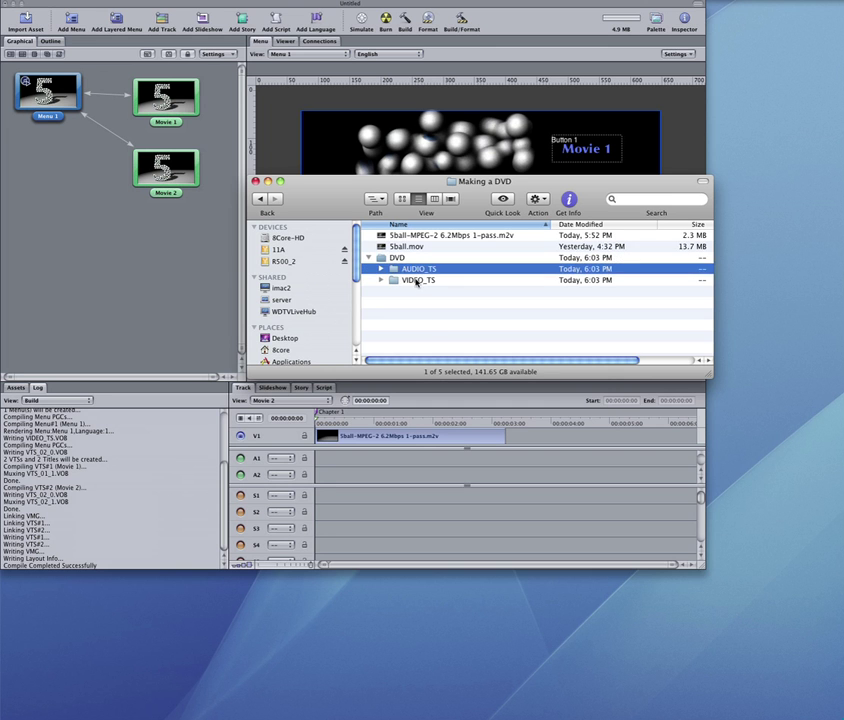
click(419, 281)
click(386, 269)
click(381, 270)
click(381, 281)
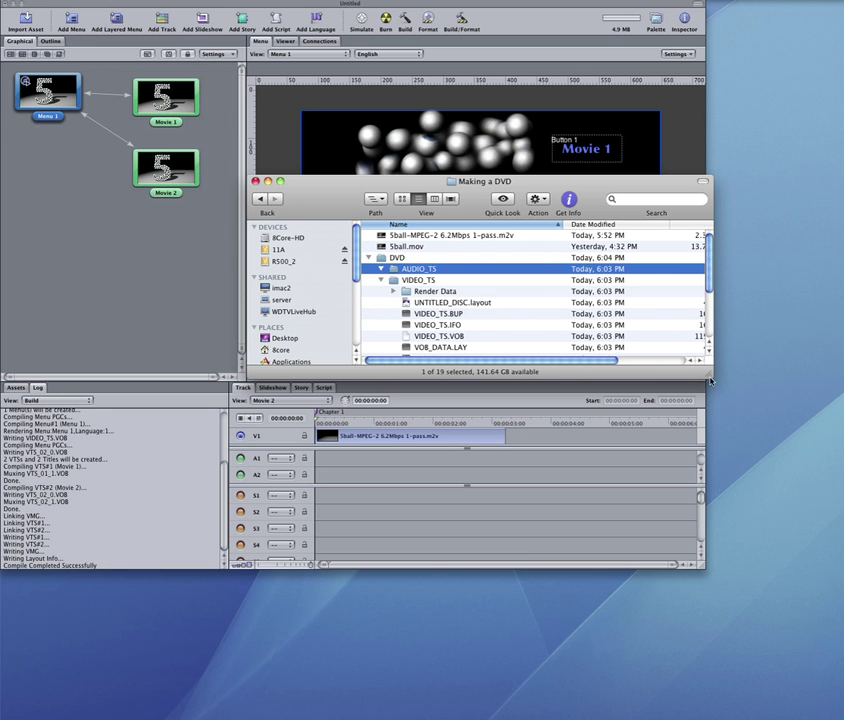
drag(710, 380, 736, 480)
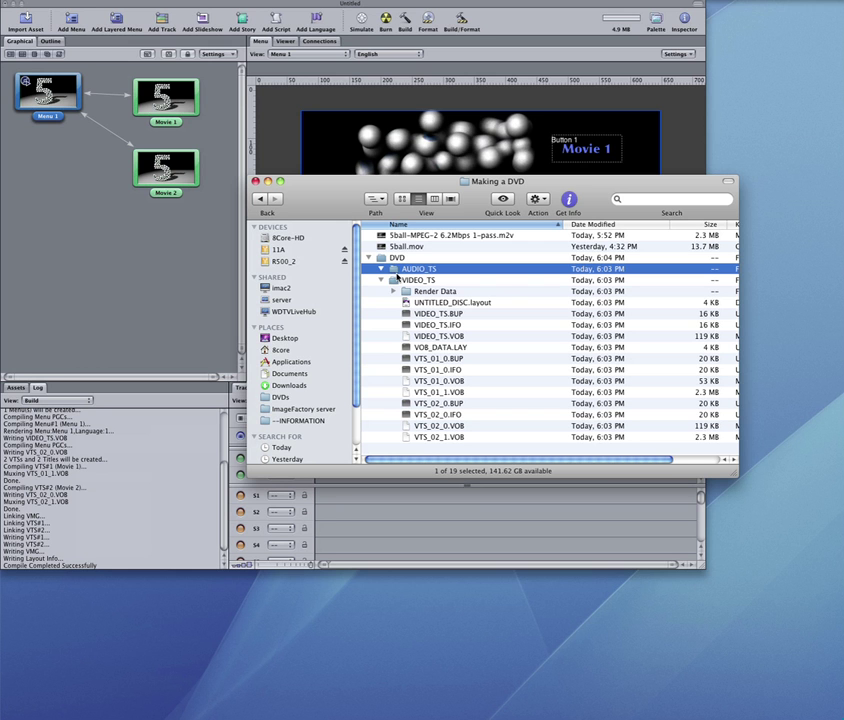
Step: Move UNTITLED_DISC.layout and VOB_DATA.LAY from the VIDEO_TS folder to the Trash
click(451, 304)
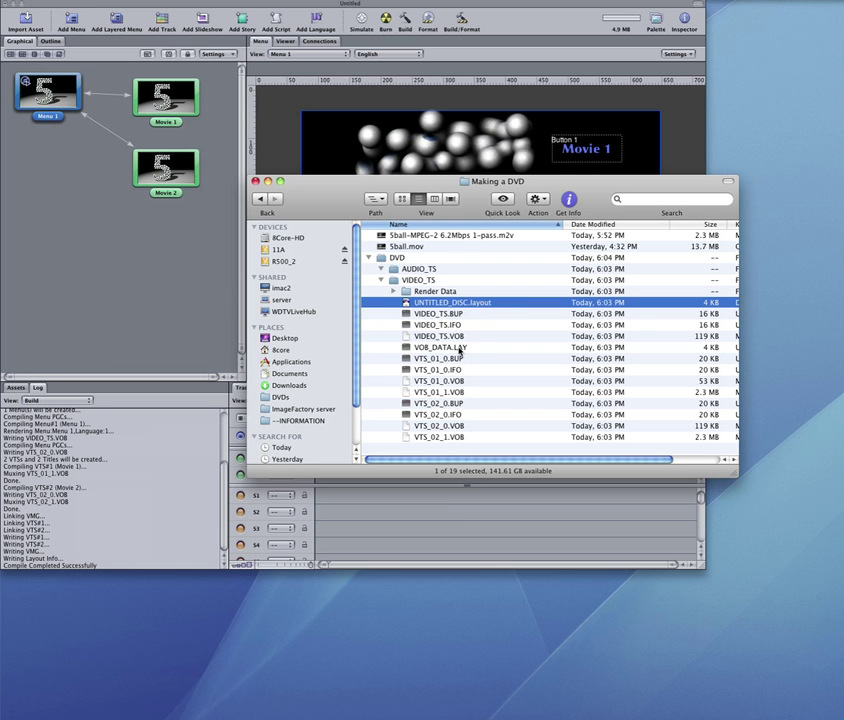
click(459, 348)
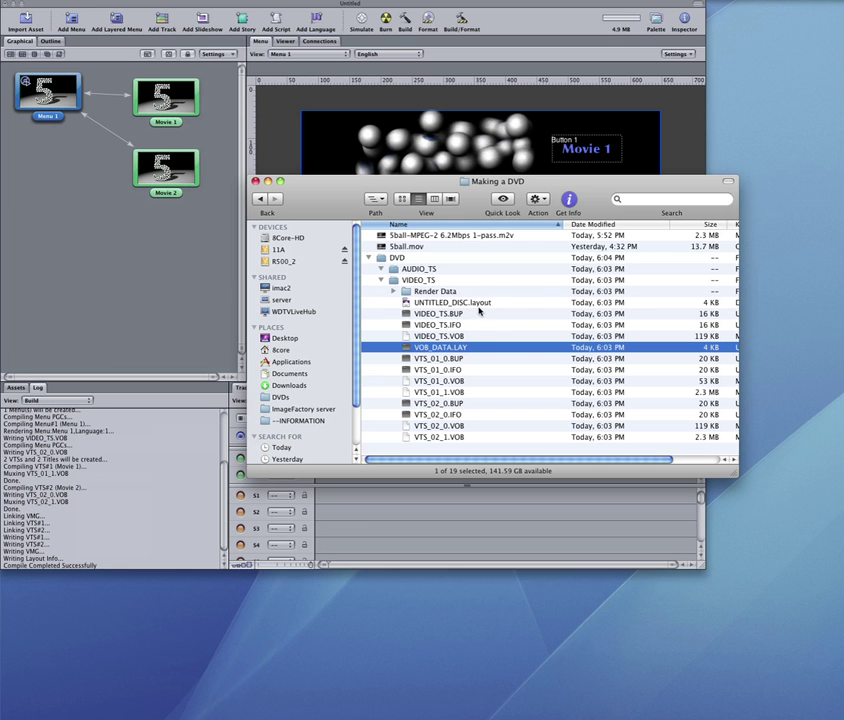
super+click(478, 304)
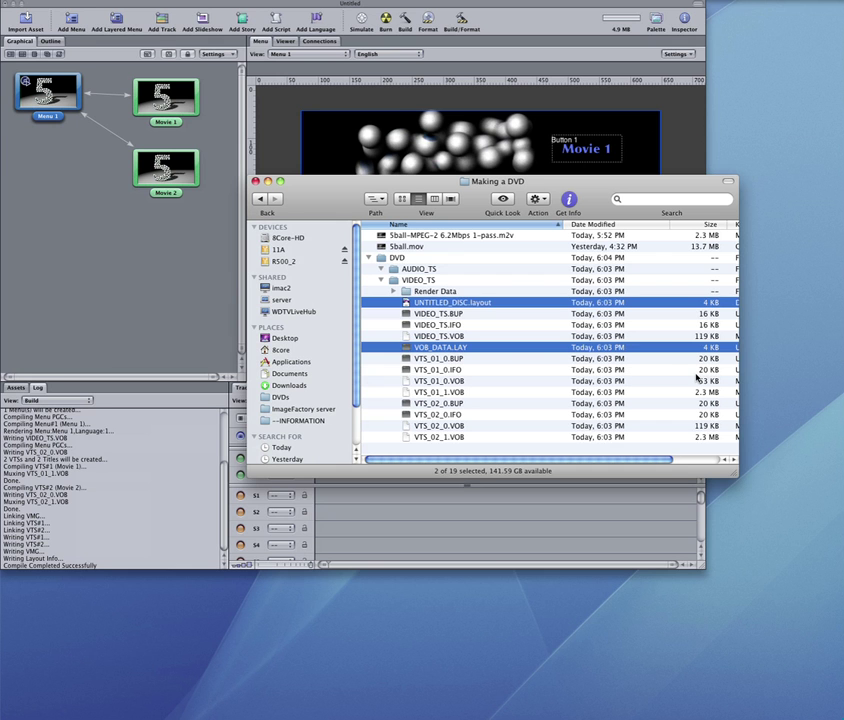
key(super+BackSpace)
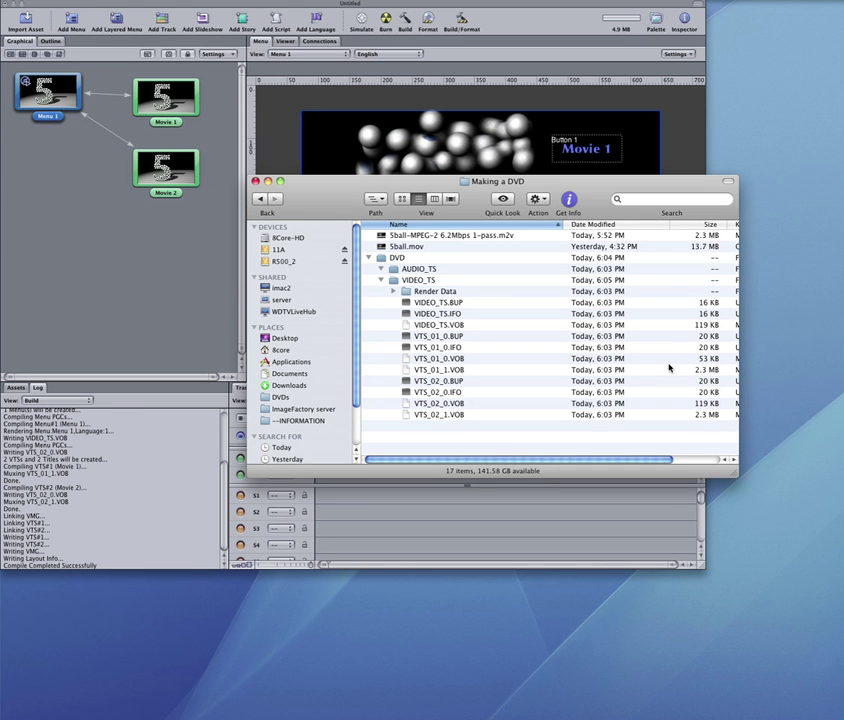
Step: Examine the contents of the Render Data folder, collapse it and VIDEO_TS, and select the DVD folder
click(394, 292)
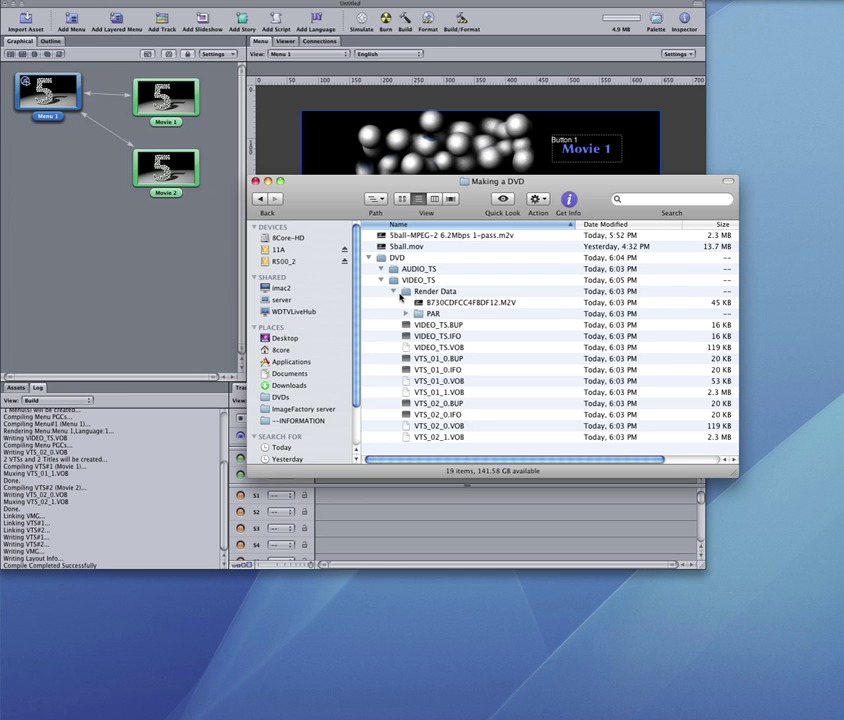
click(394, 291)
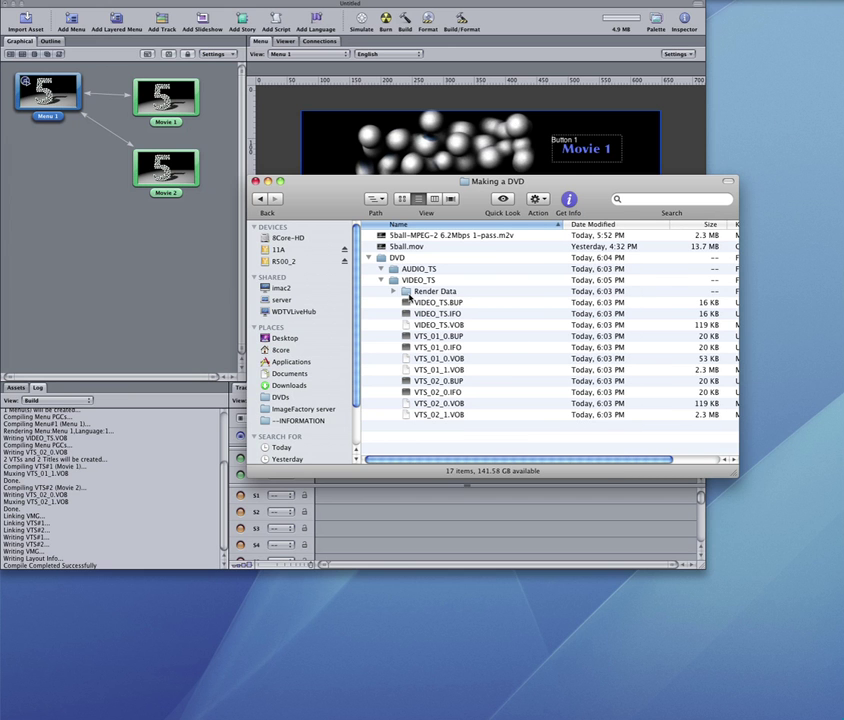
click(381, 280)
click(382, 261)
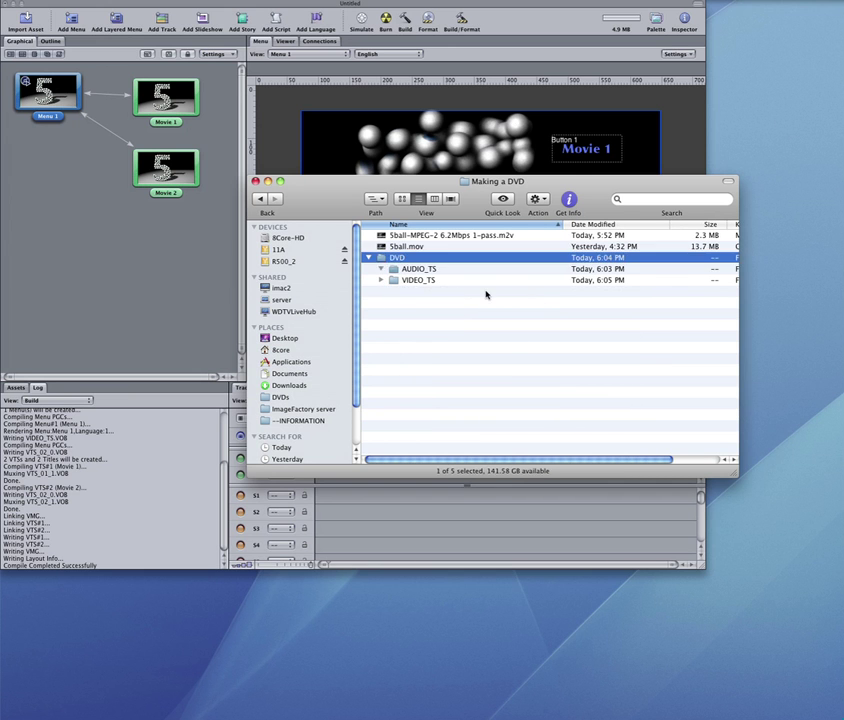